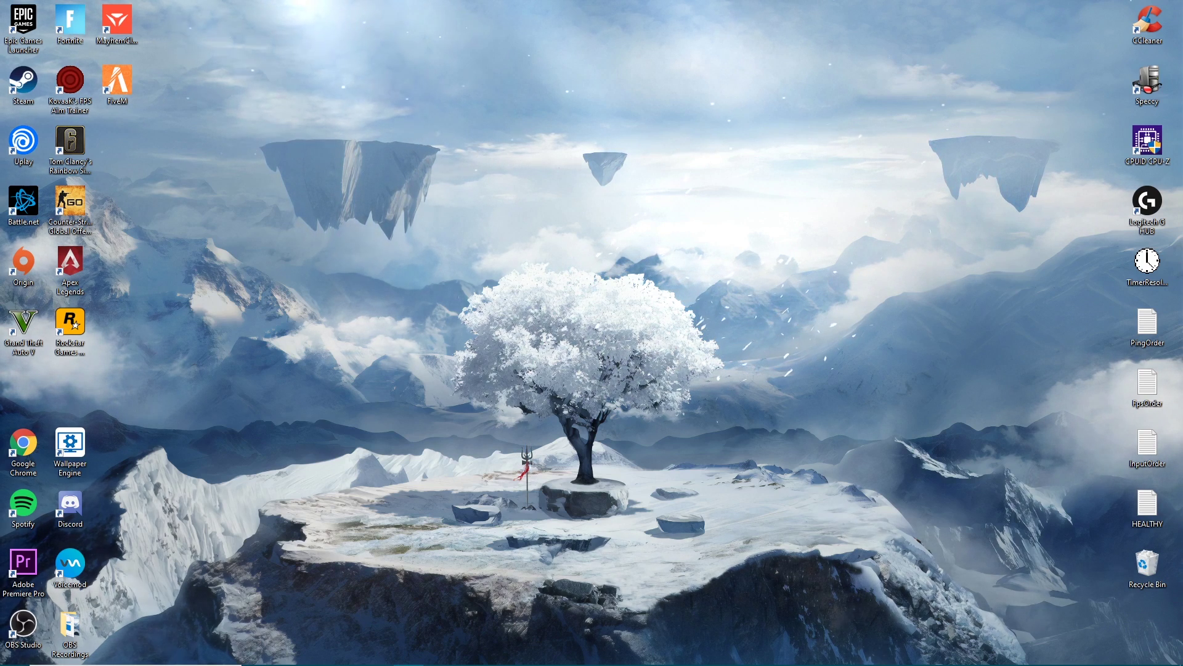
Switch to Discord, read through the recent messages in the pc-questions channel, and return to general-chat.
key(alt+Tab)
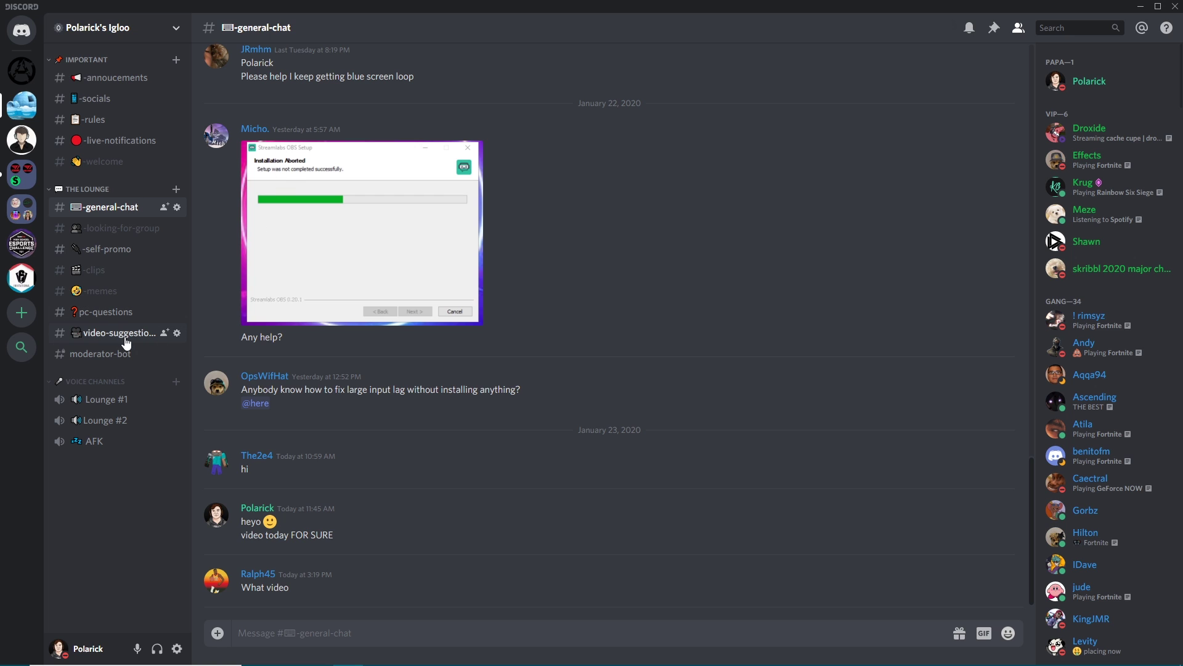
click(108, 312)
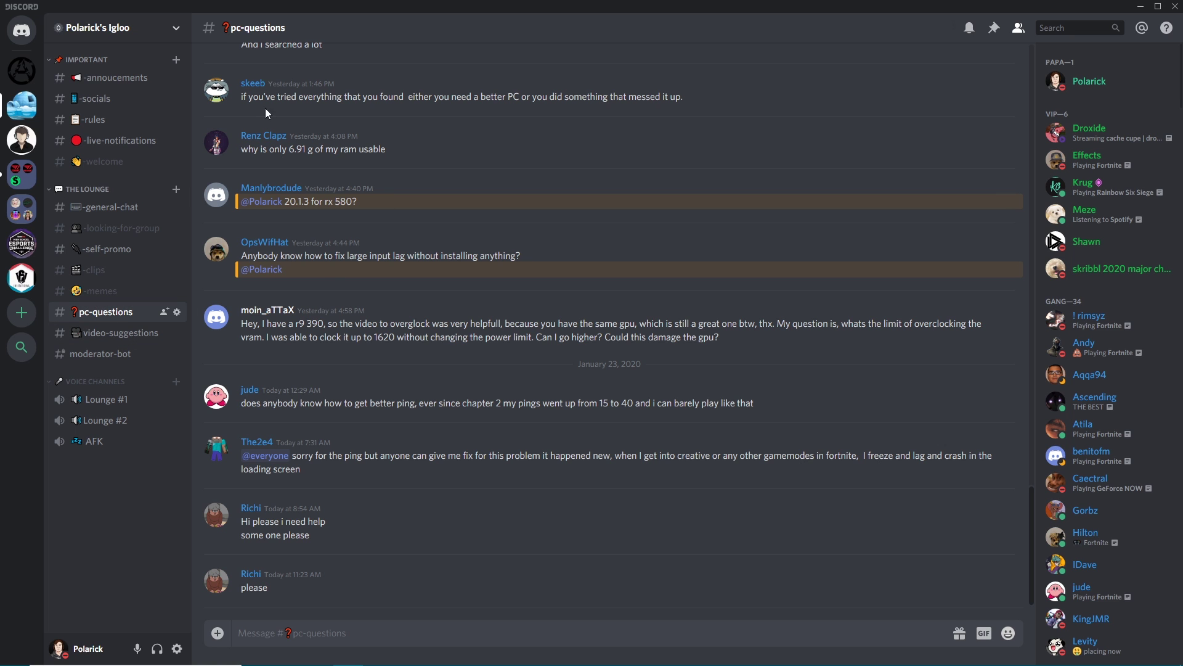
scroll(539, 306, up, 12)
scroll(523, 309, down, 12)
click(111, 210)
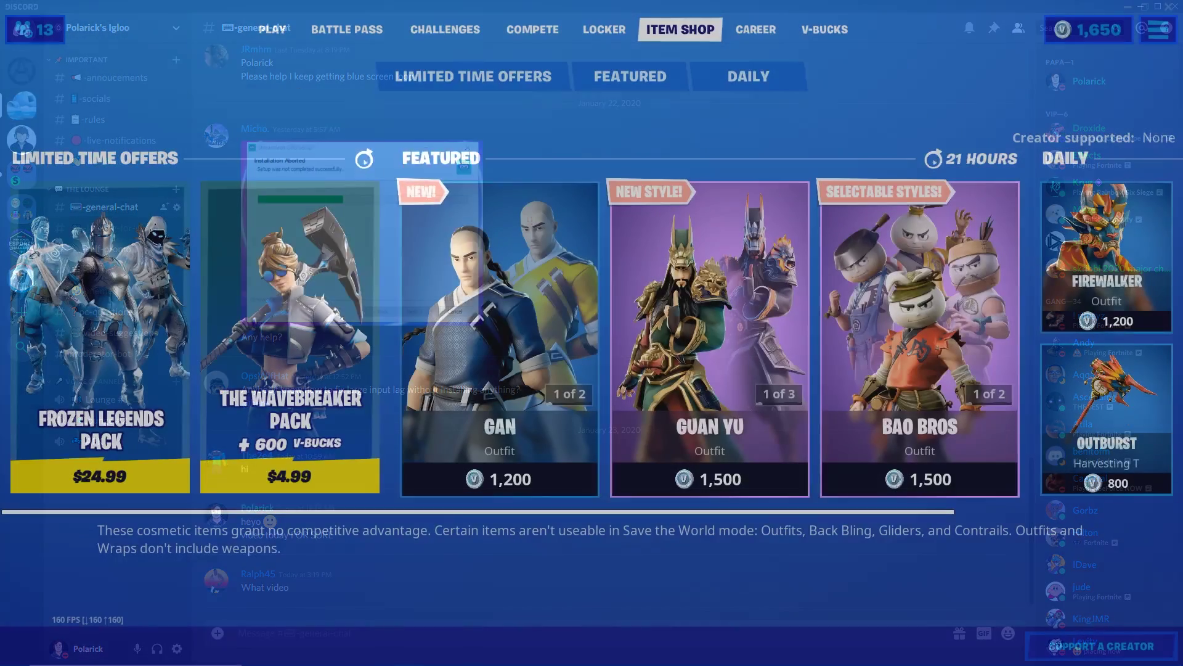
In the Fortnite item shop, set "Polarick" as the supported creator and accept it.
scroll(271, 319, down, 3)
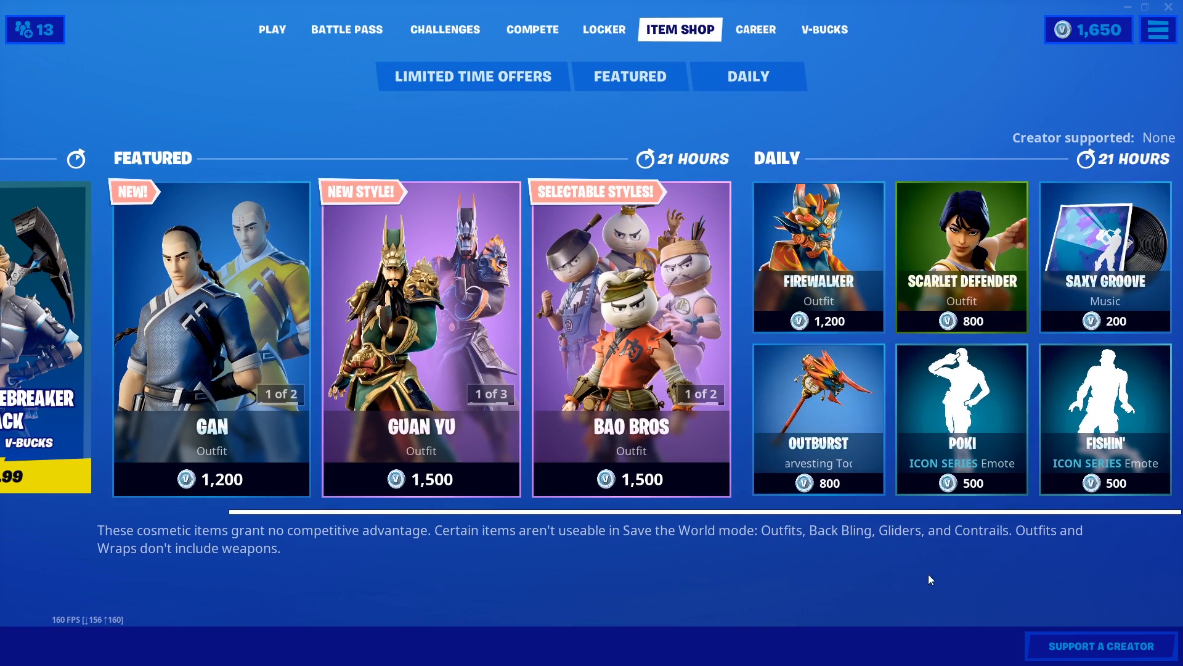
click(1078, 644)
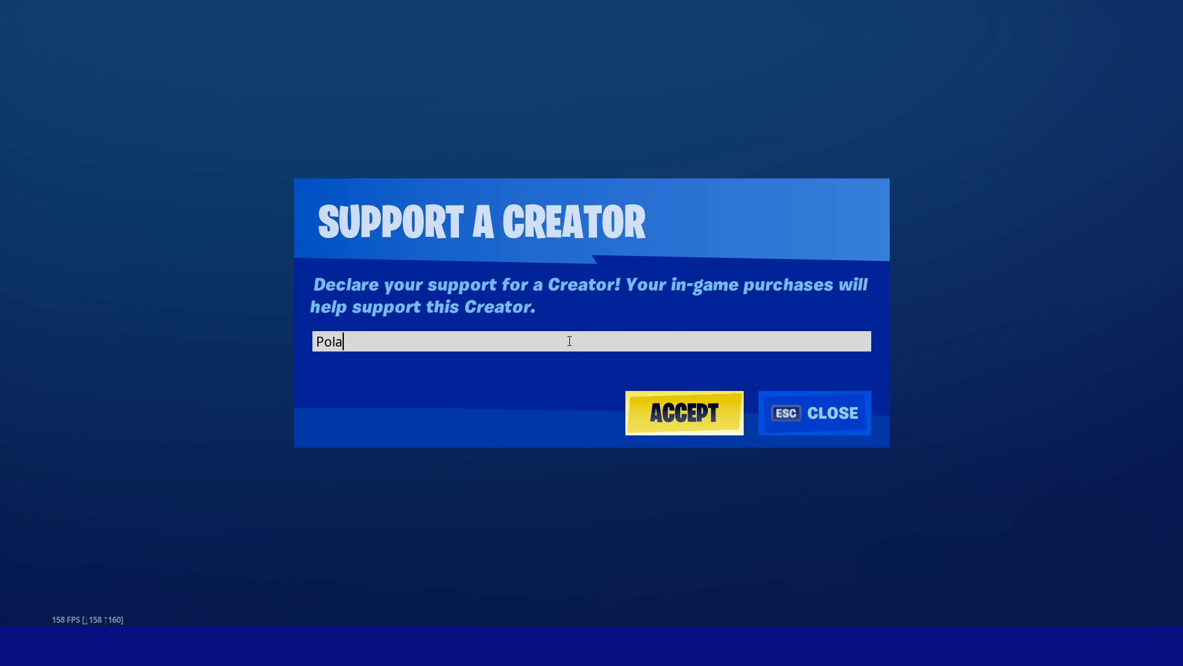
text(Polarick)
key(Return)
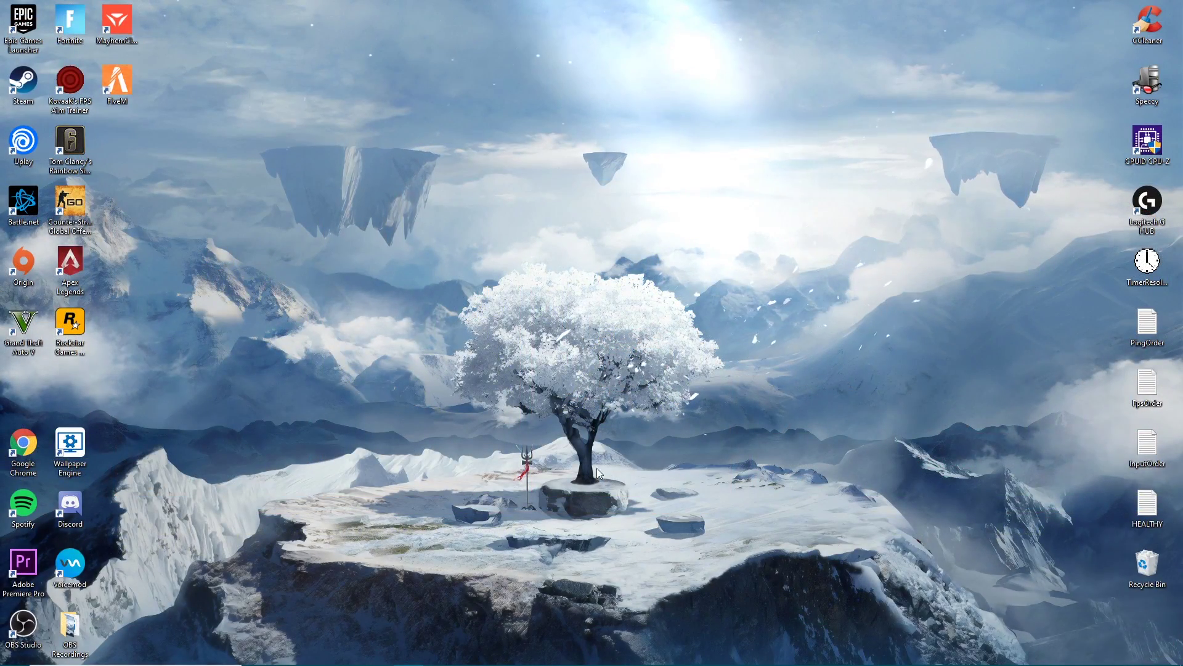
Search Windows for "create a restore point", open the System Protection settings and move the window to the middle of the desktop.
mouse_move(133, 662)
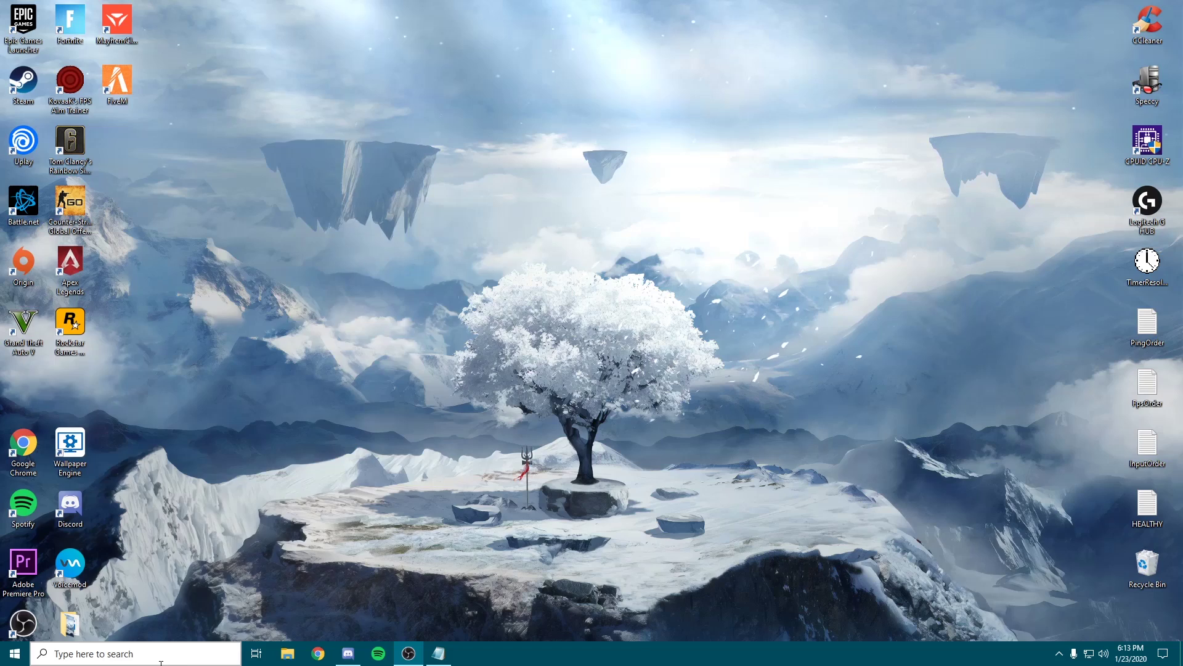
click(154, 654)
text(c)
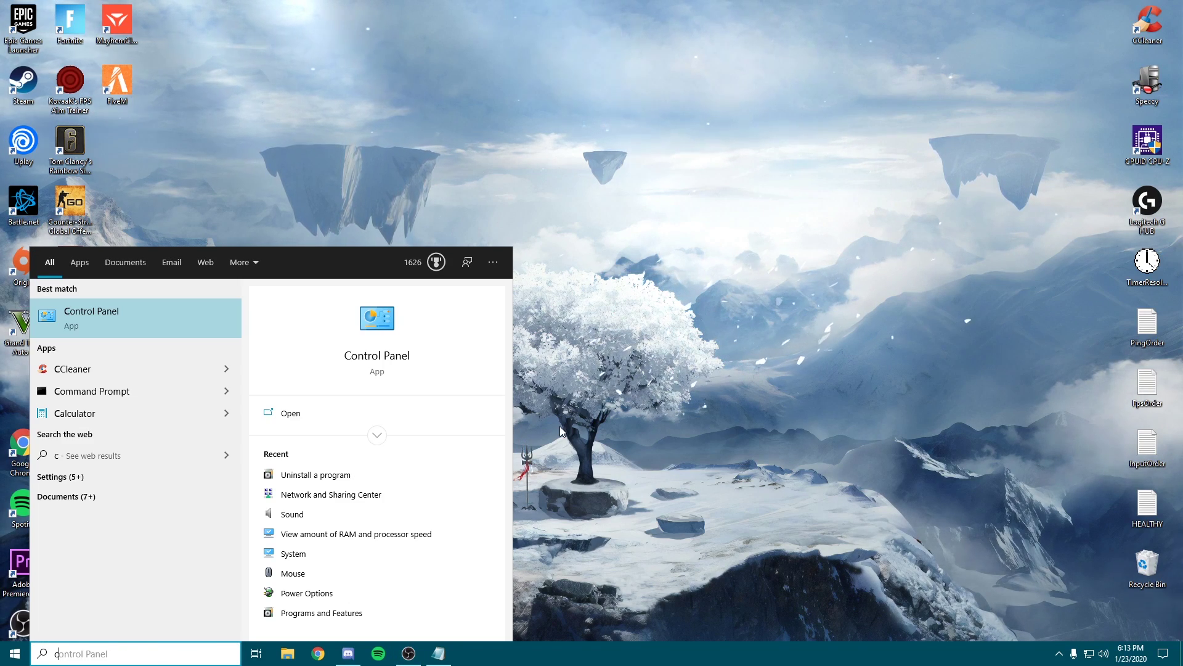
text(reate a re)
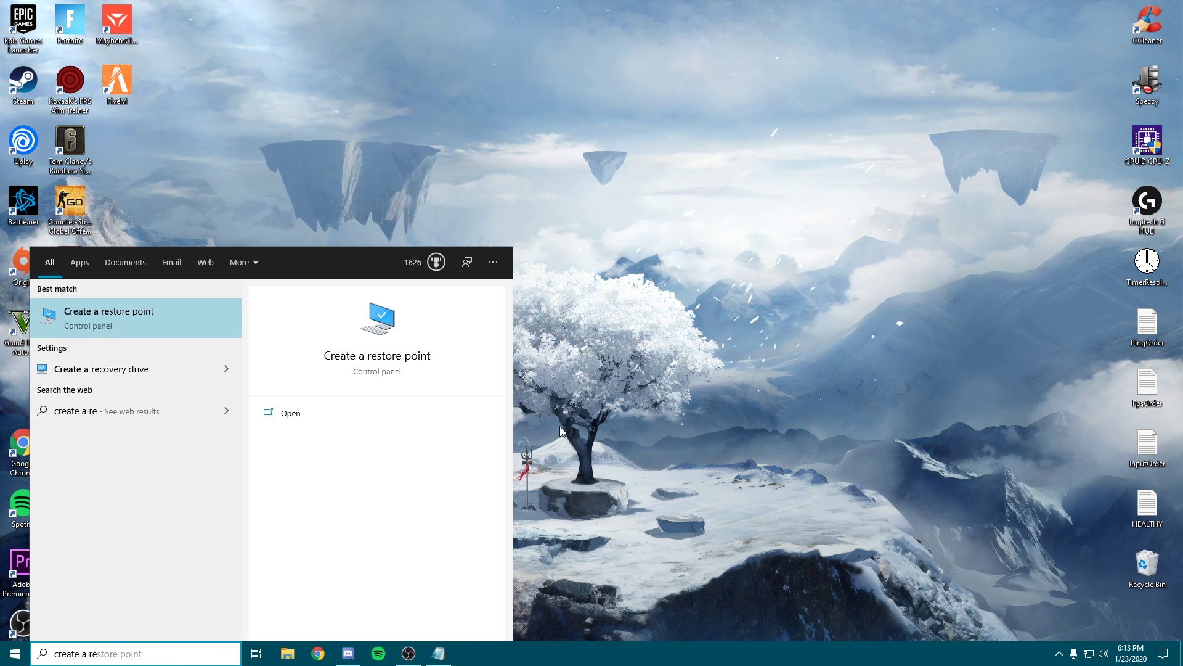
text(store point)
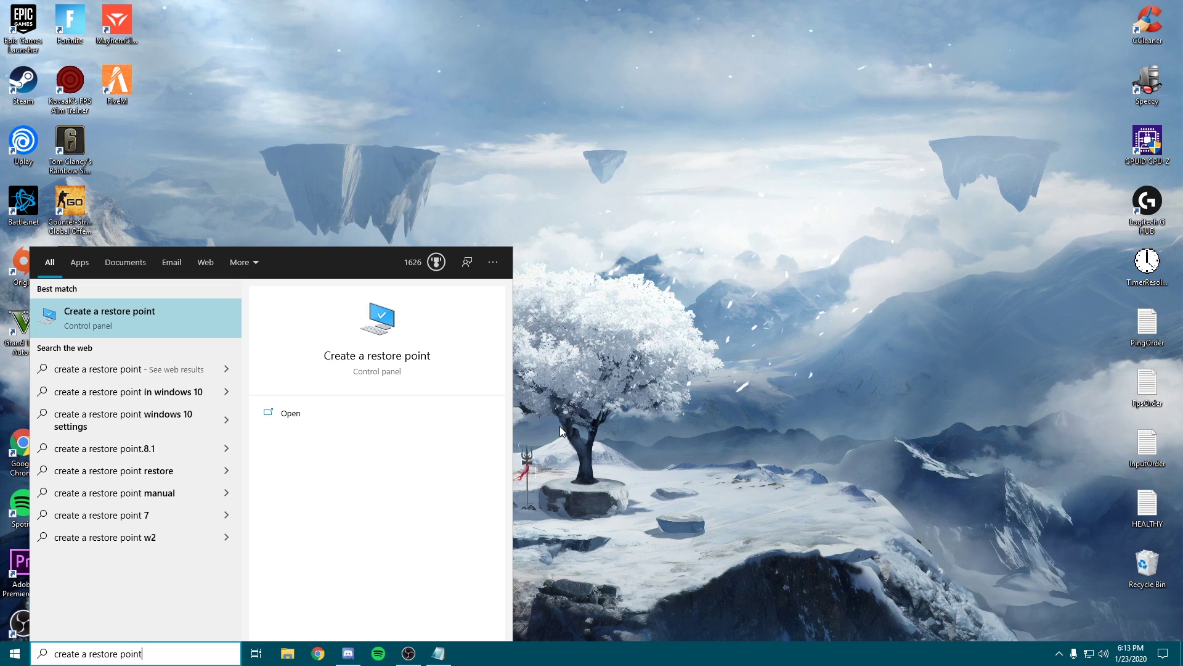
key(Return)
drag(180, 58, 592, 199)
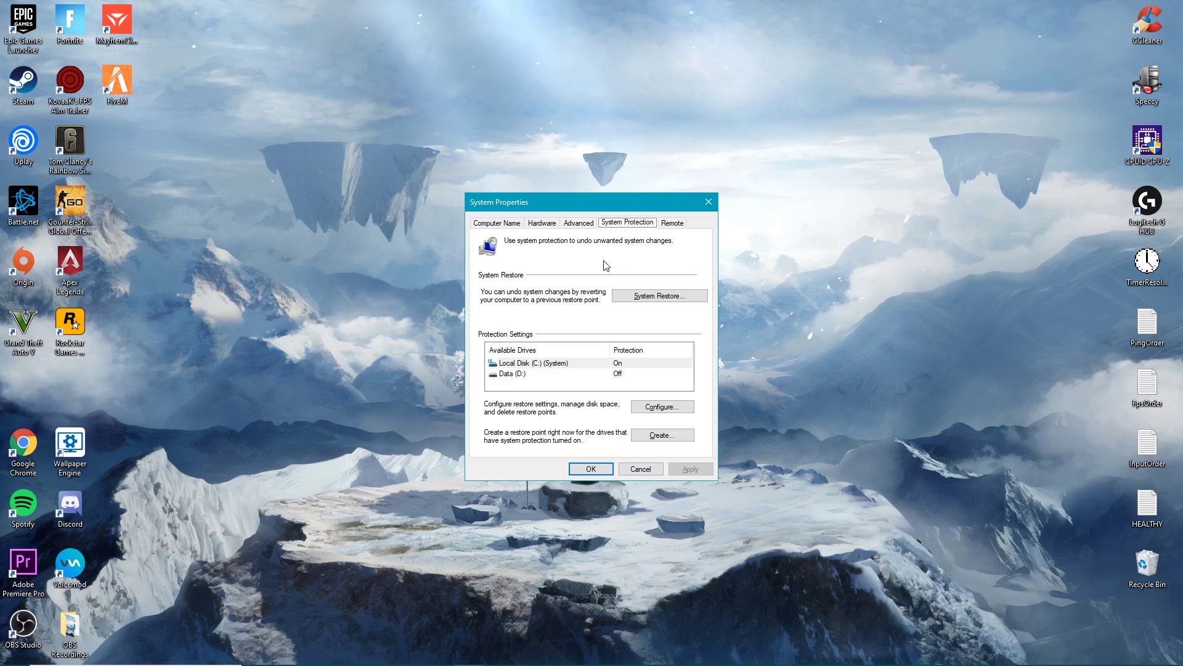
Create a system restore point described as "Polarickv2" and close System Properties.
click(661, 435)
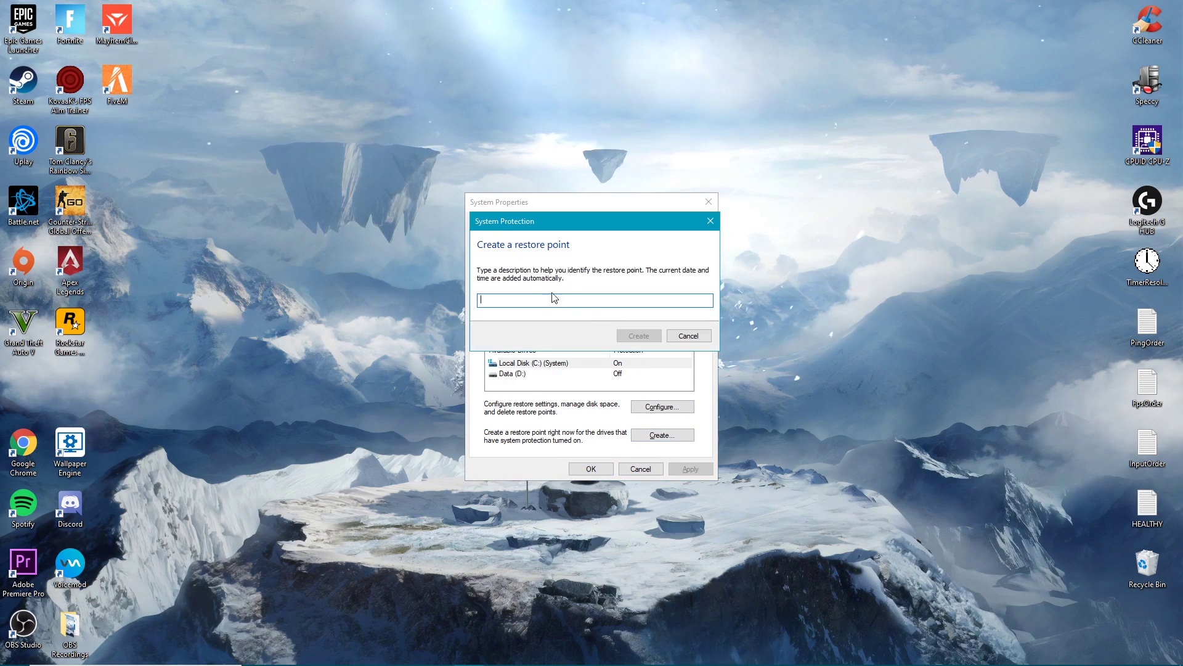
text(Polarickv2)
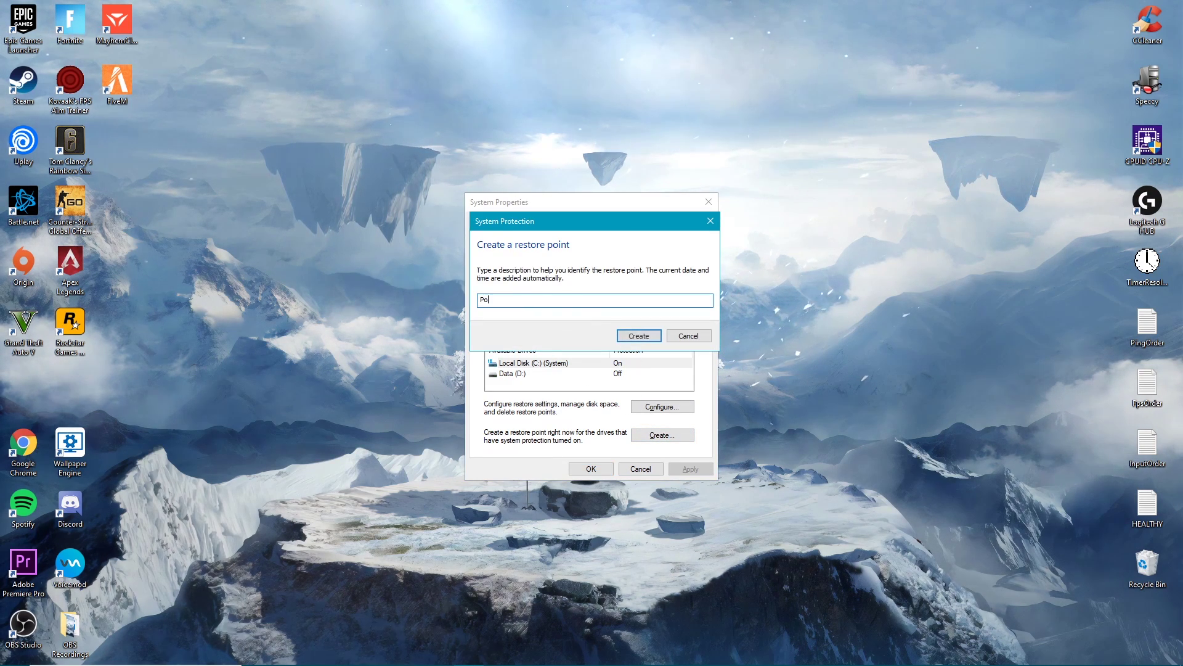
click(638, 337)
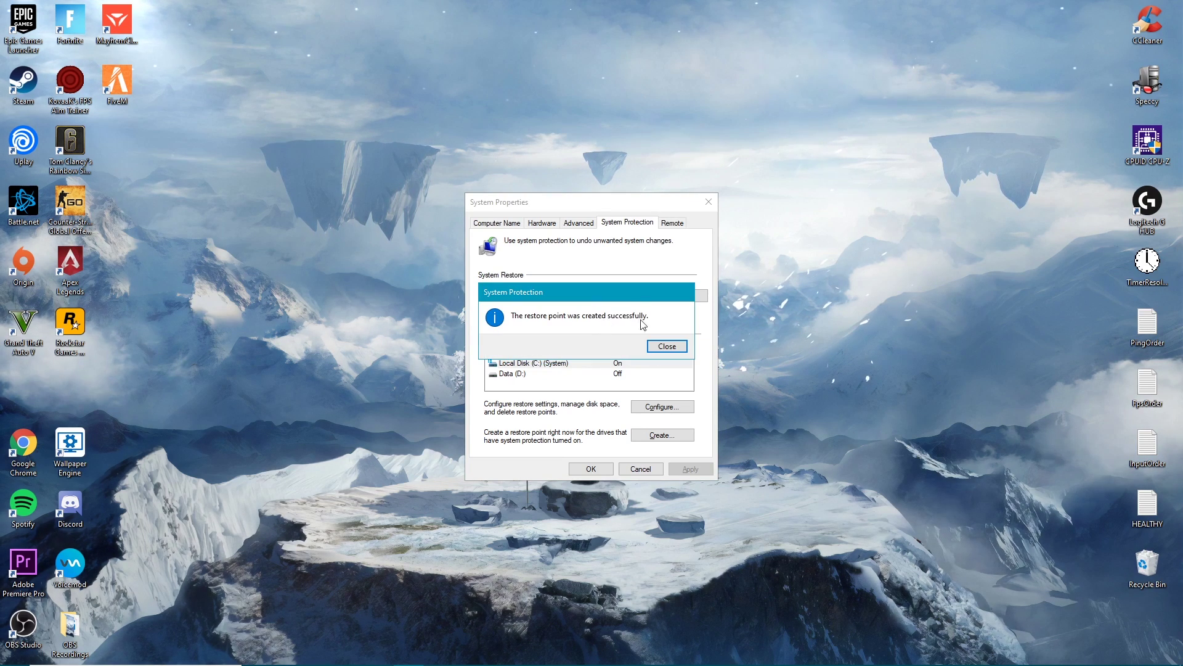
click(667, 346)
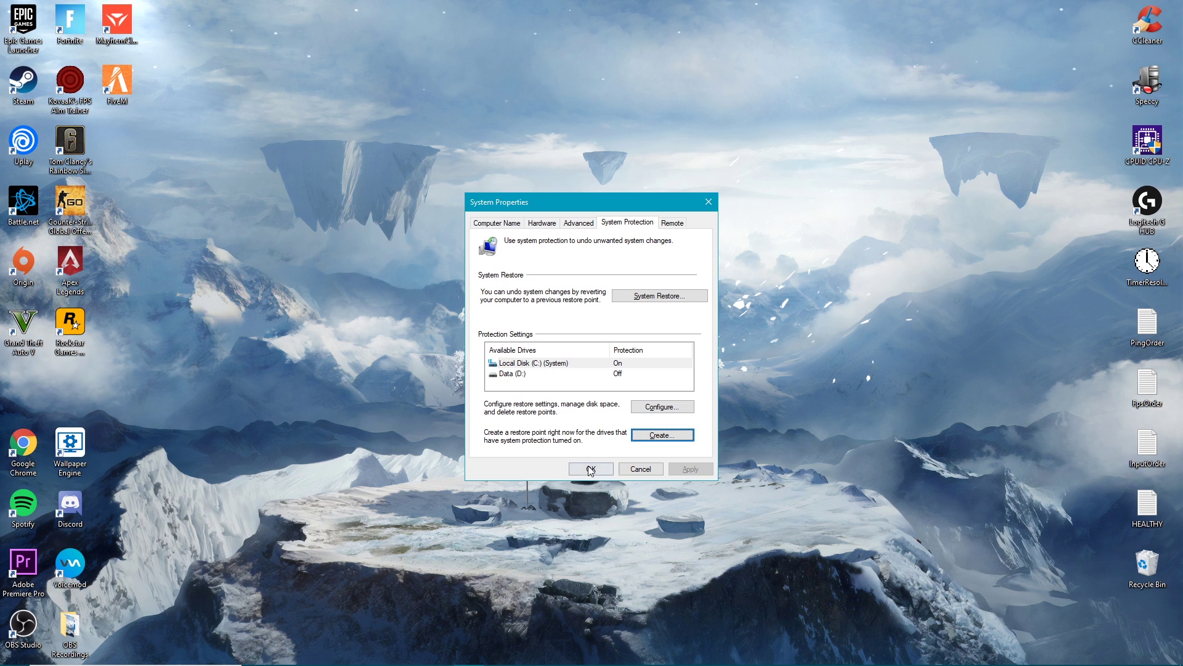
click(591, 469)
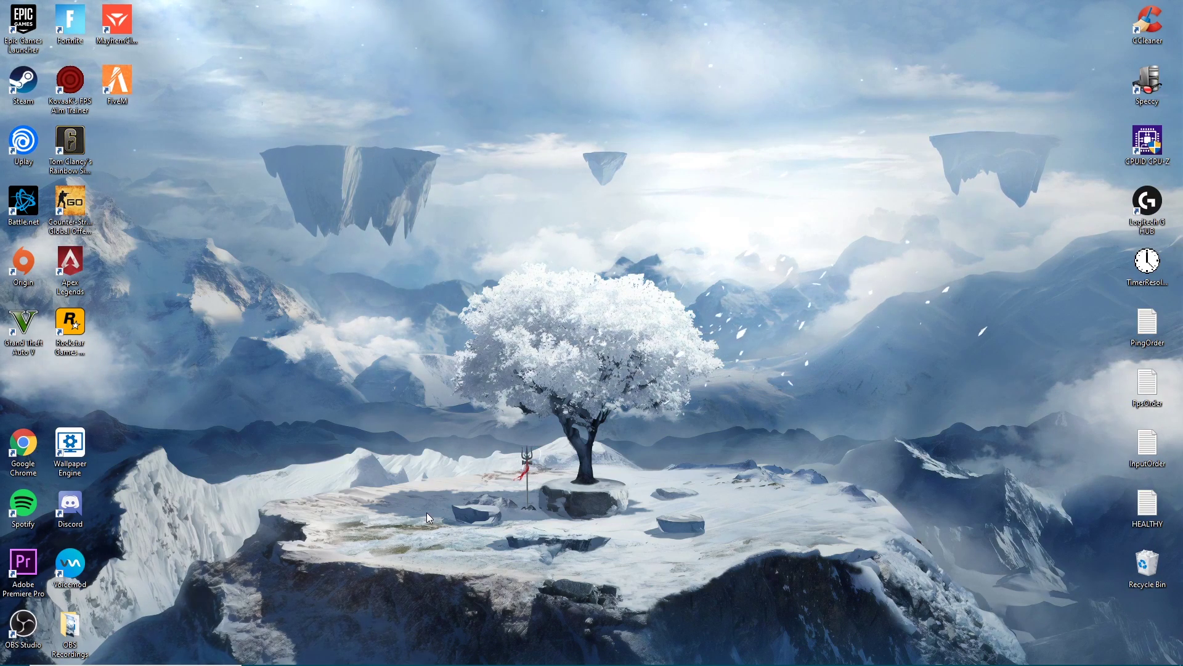
Open the Windows Update page under Update & Security in Windows Settings.
click(12, 658)
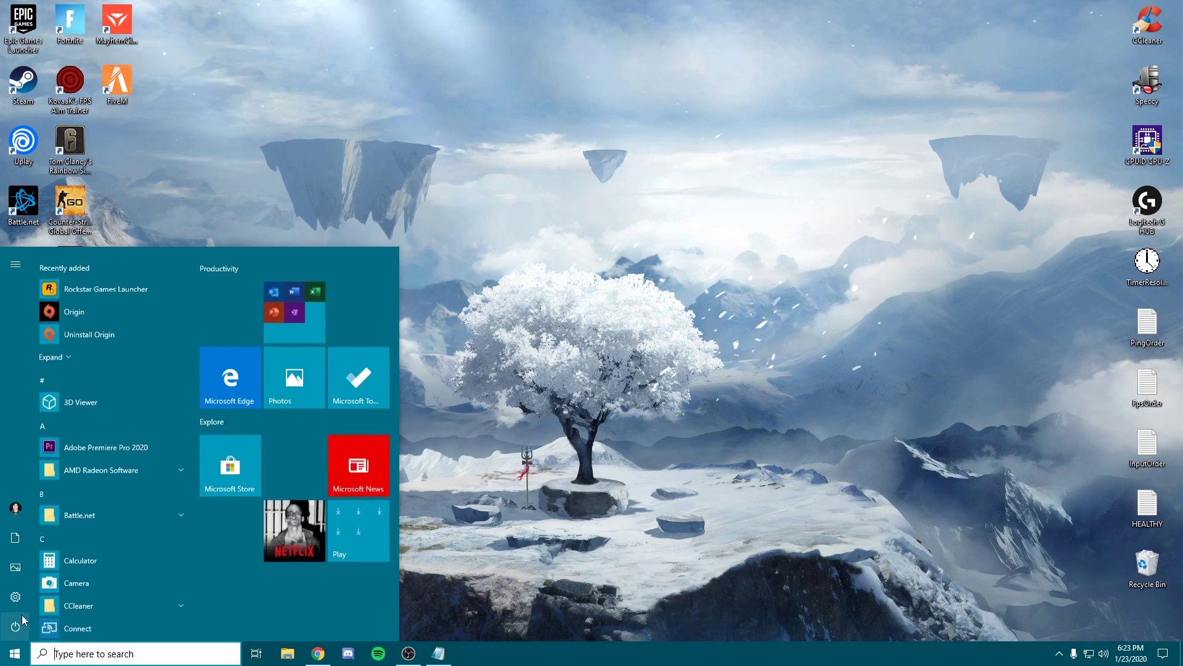
click(15, 597)
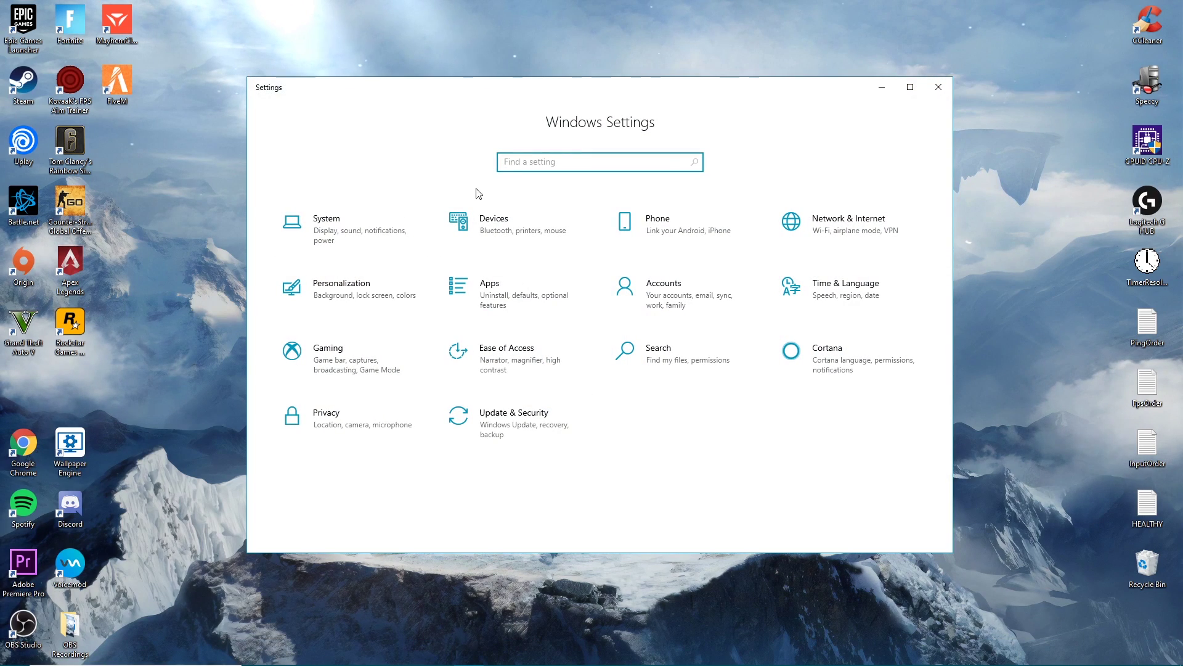
click(11, 658)
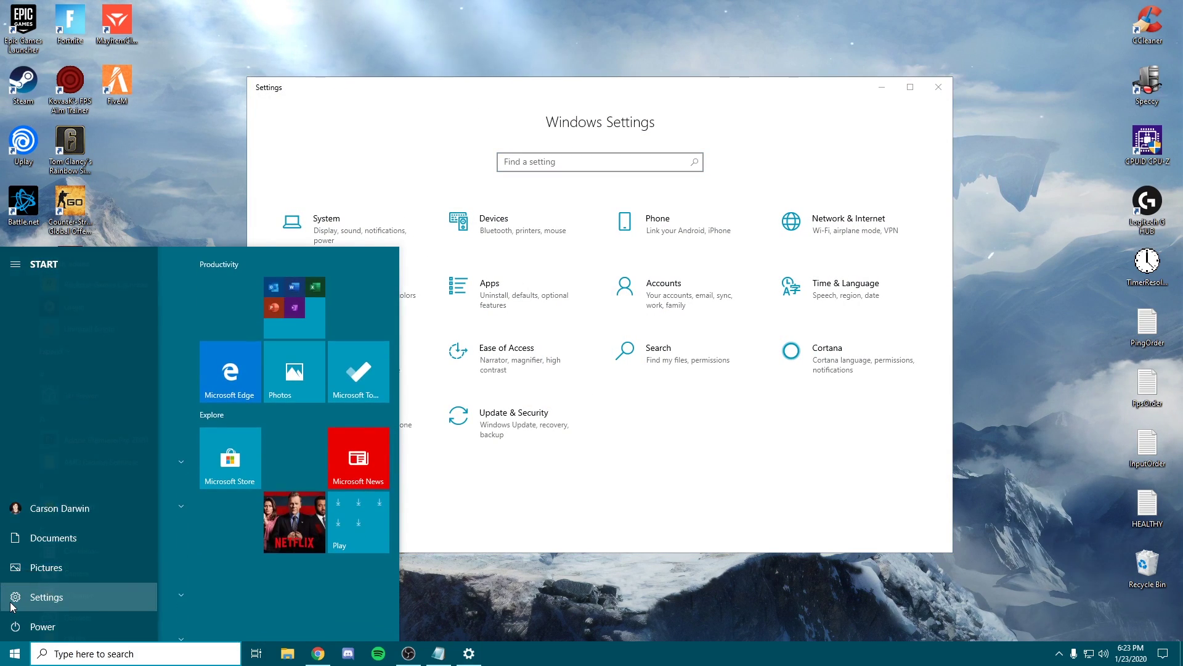
click(11, 600)
click(478, 423)
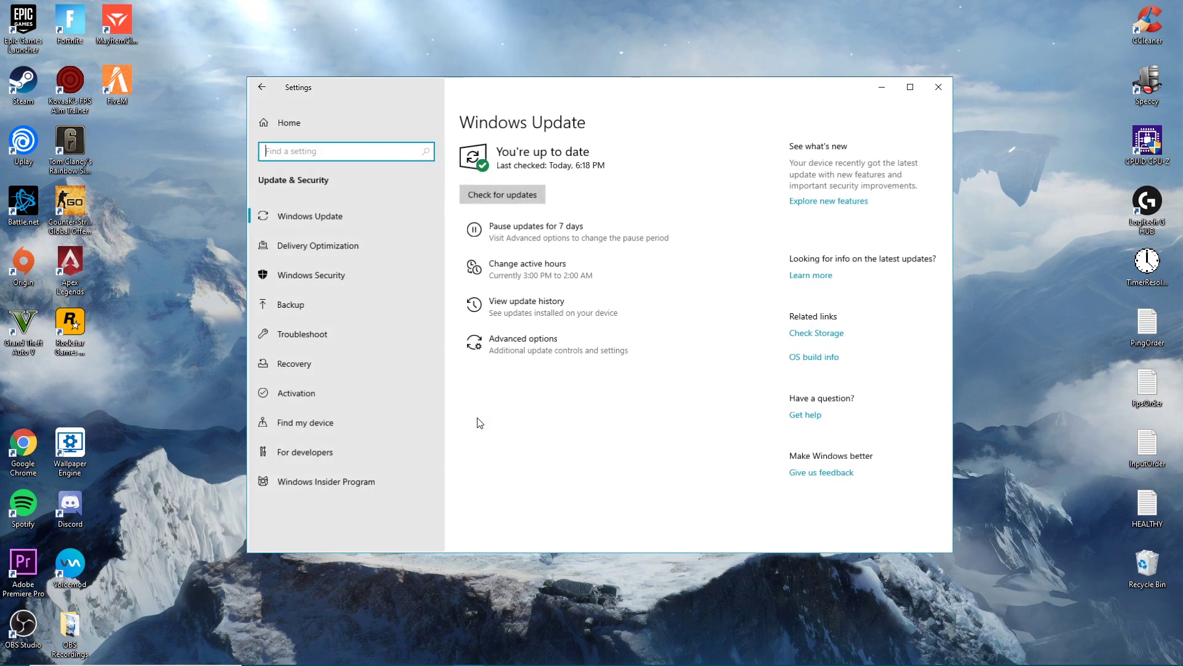
Check for available Windows updates and close Settings.
click(502, 194)
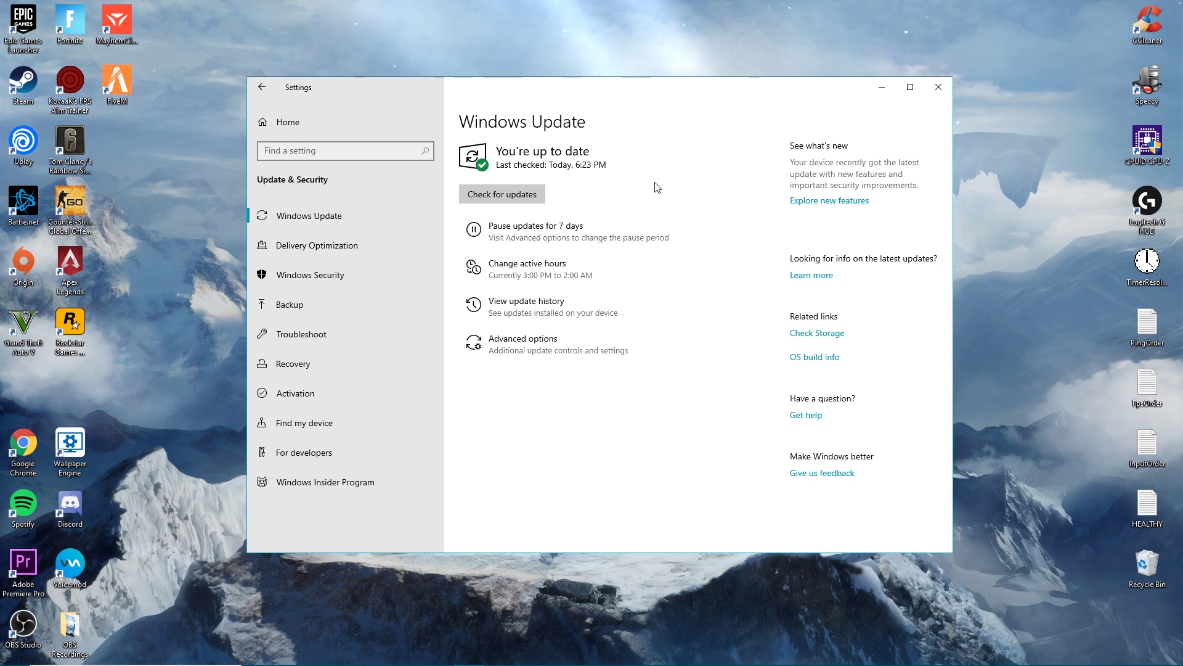
click(511, 194)
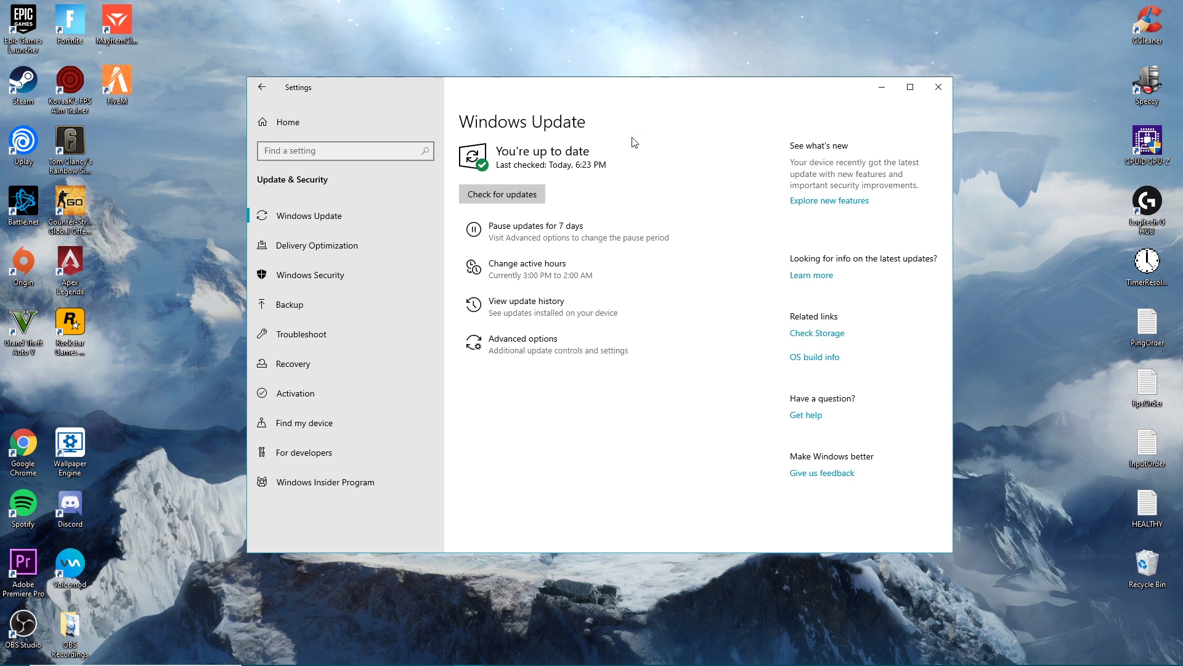
click(938, 87)
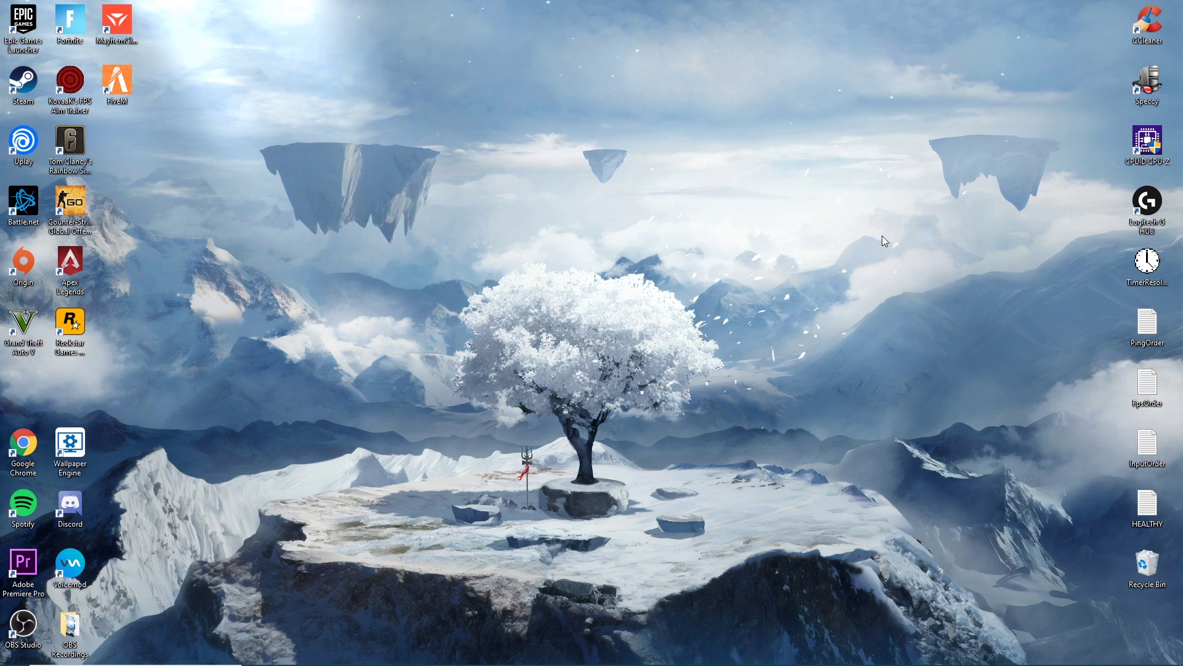
Open AMD Radeon Software from the desktop, view the driver version and update status, and close it.
right_click(548, 240)
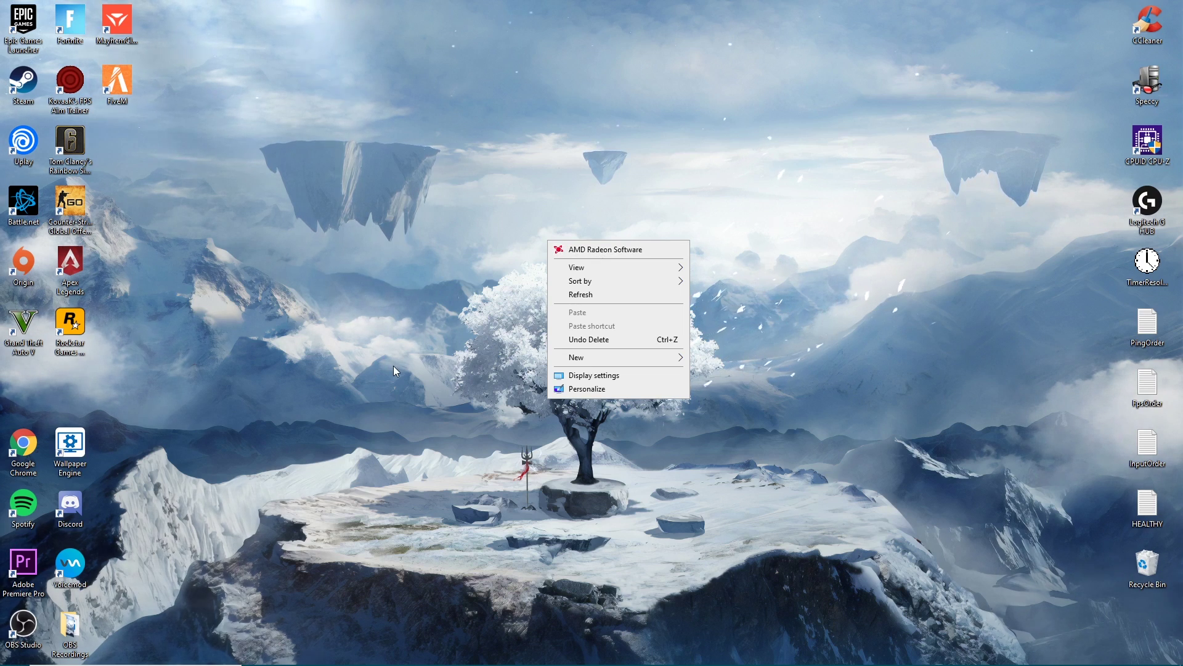
click(655, 254)
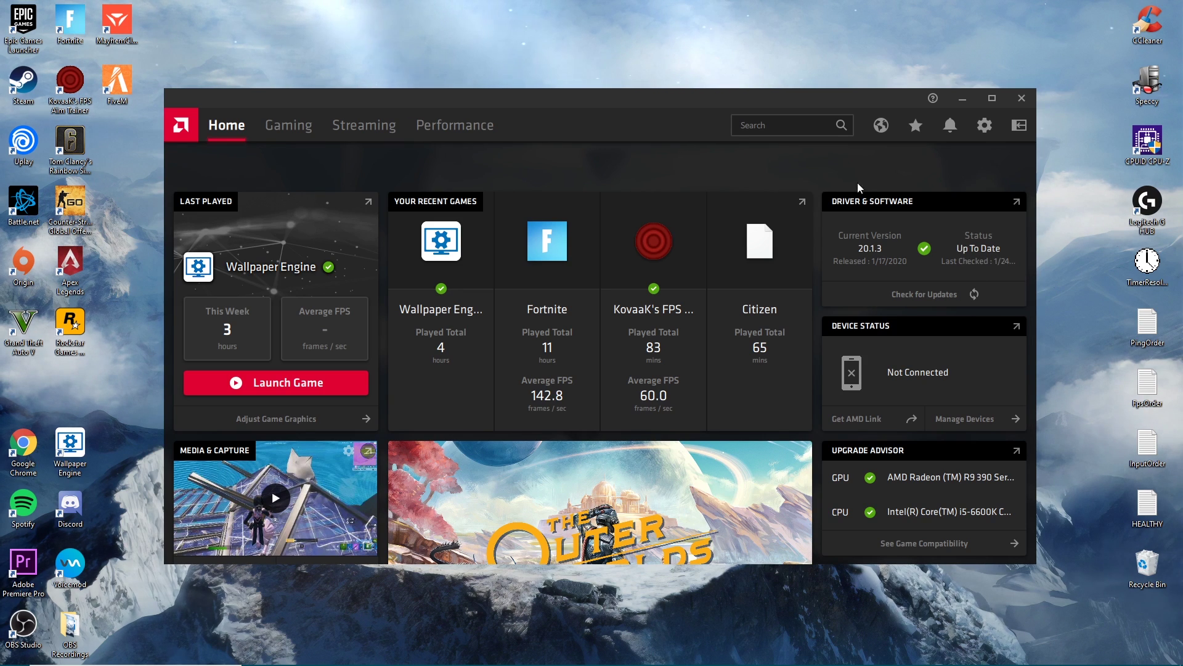
right_click(442, 71)
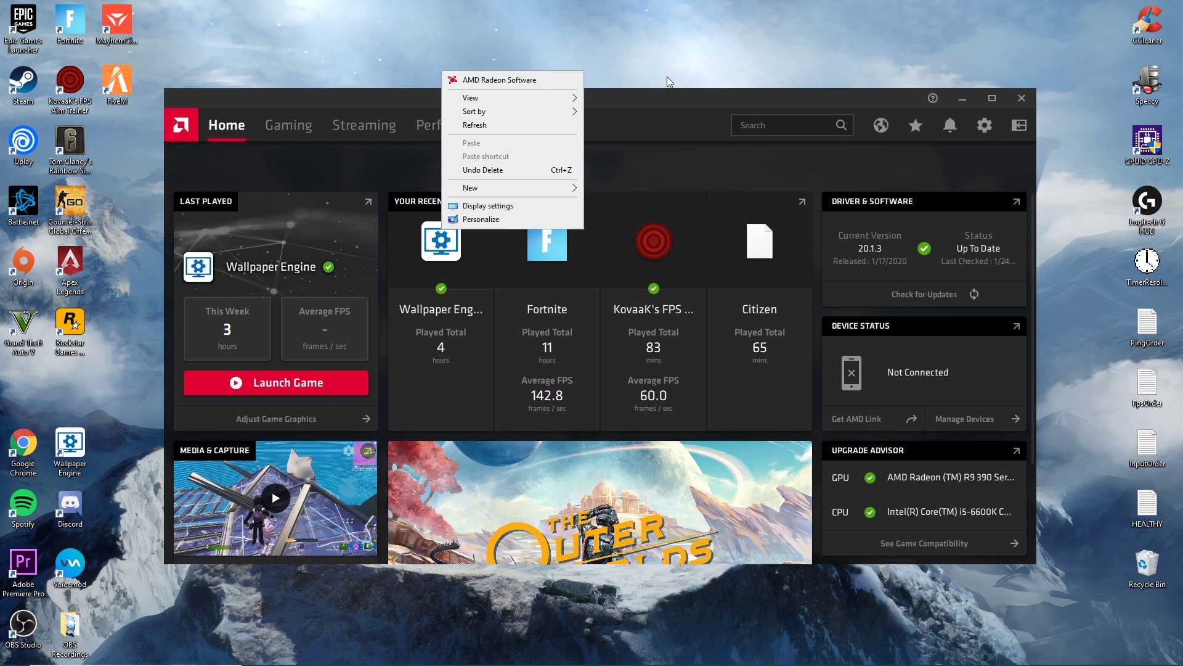
click(645, 57)
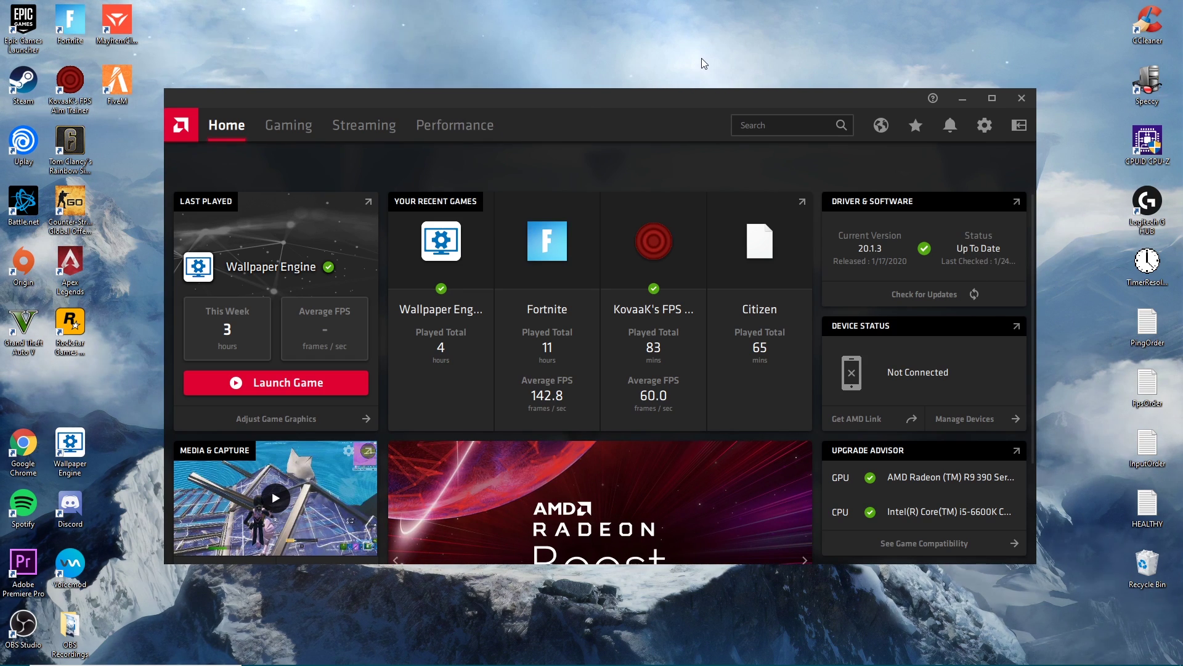
click(1033, 103)
Switch to Chrome and examine the graphics product selection on the AMD Drivers and Support page.
click(327, 616)
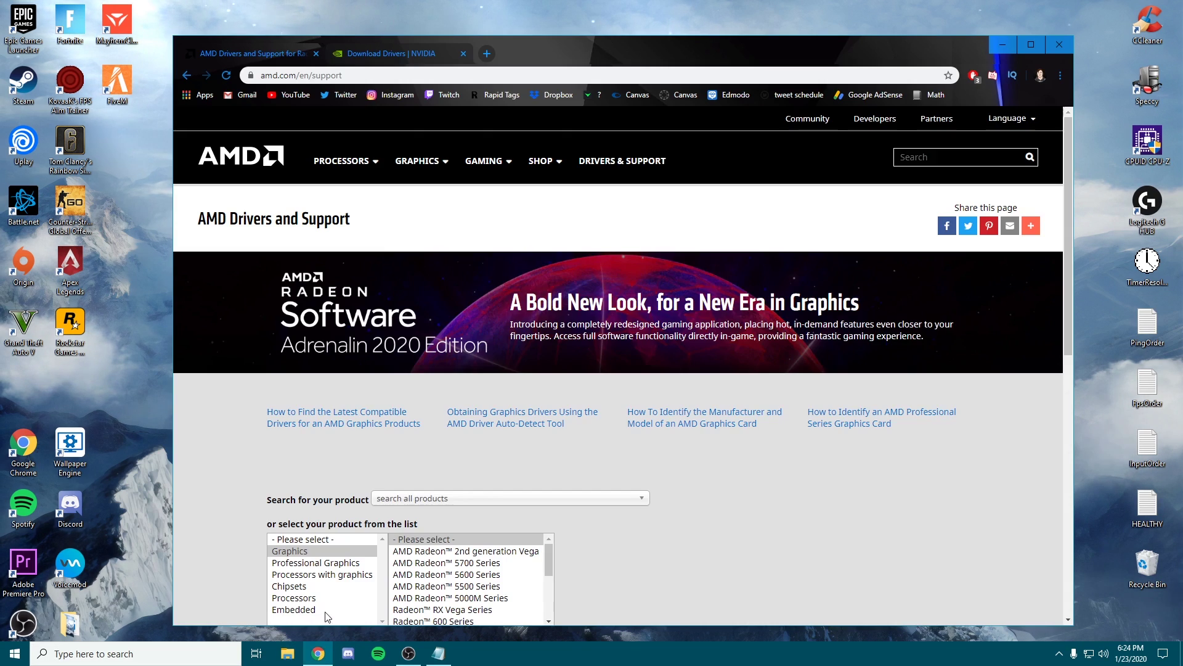
scroll(608, 246, down, 2)
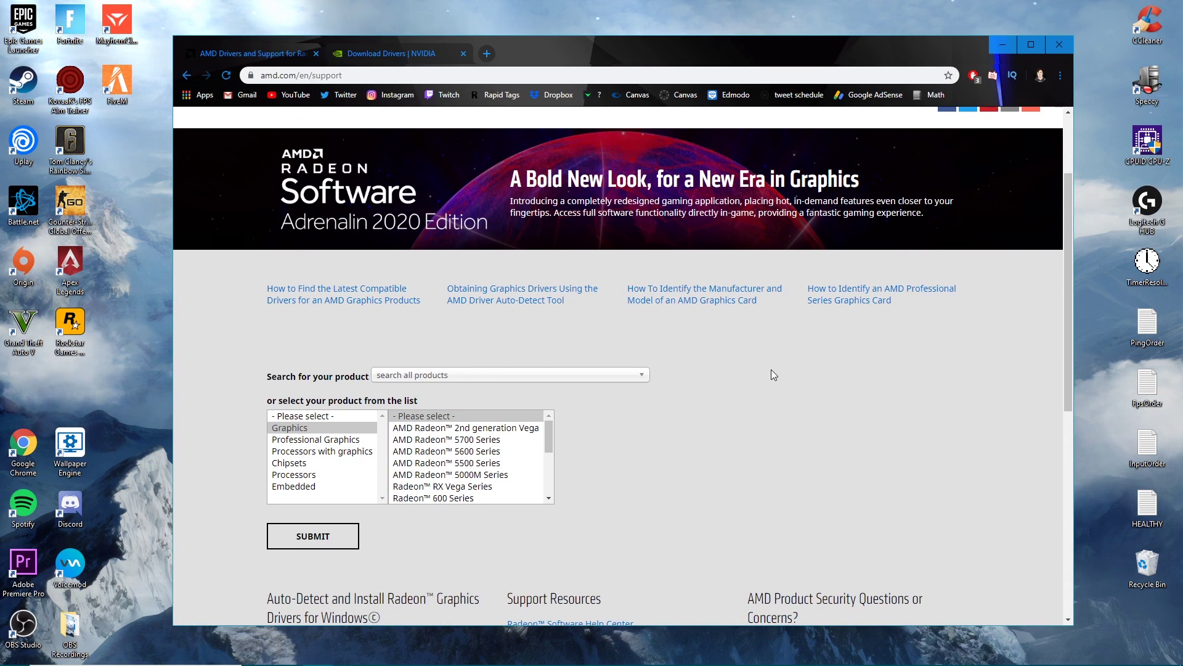
scroll(787, 368, up, 2)
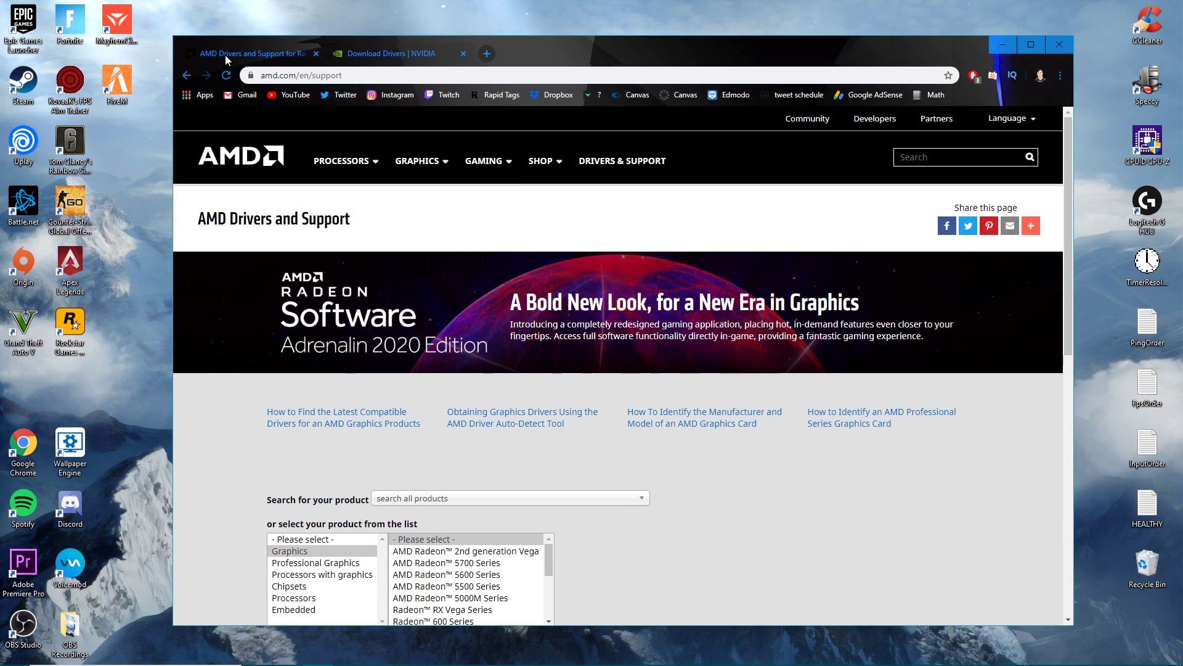
Search NVIDIA's driver downloads with the preset TITAN RTX, Windows 10 64-bit and Game Ready Driver options, and review the driver's details.
click(415, 53)
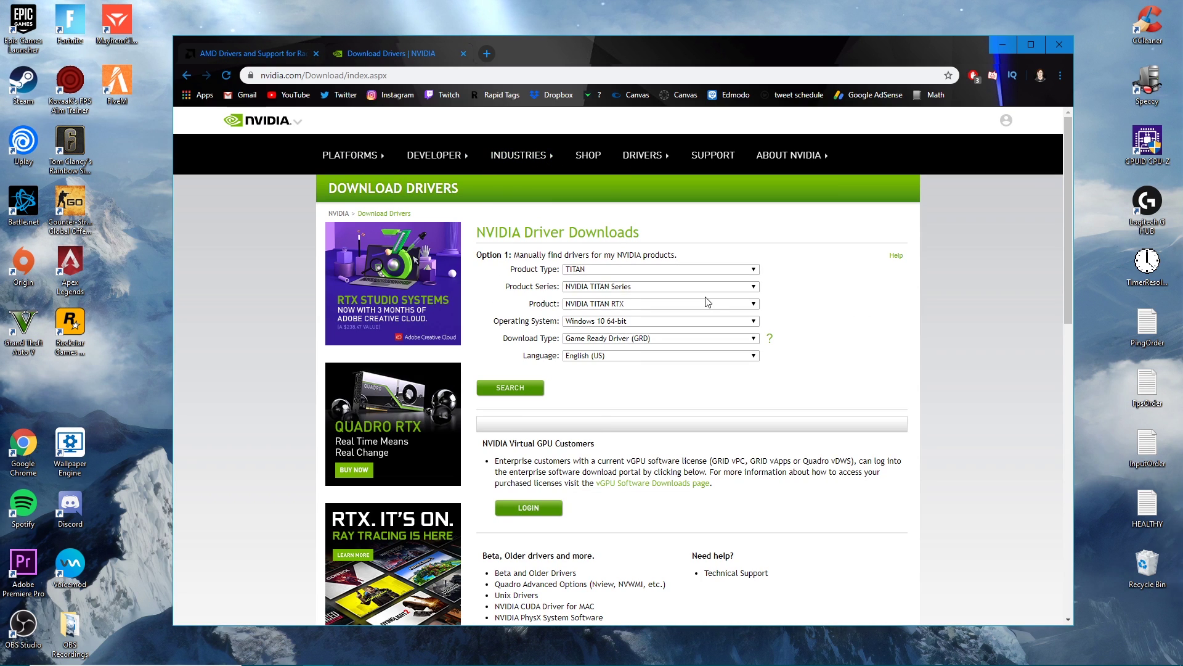
scroll(444, 222, down, 1)
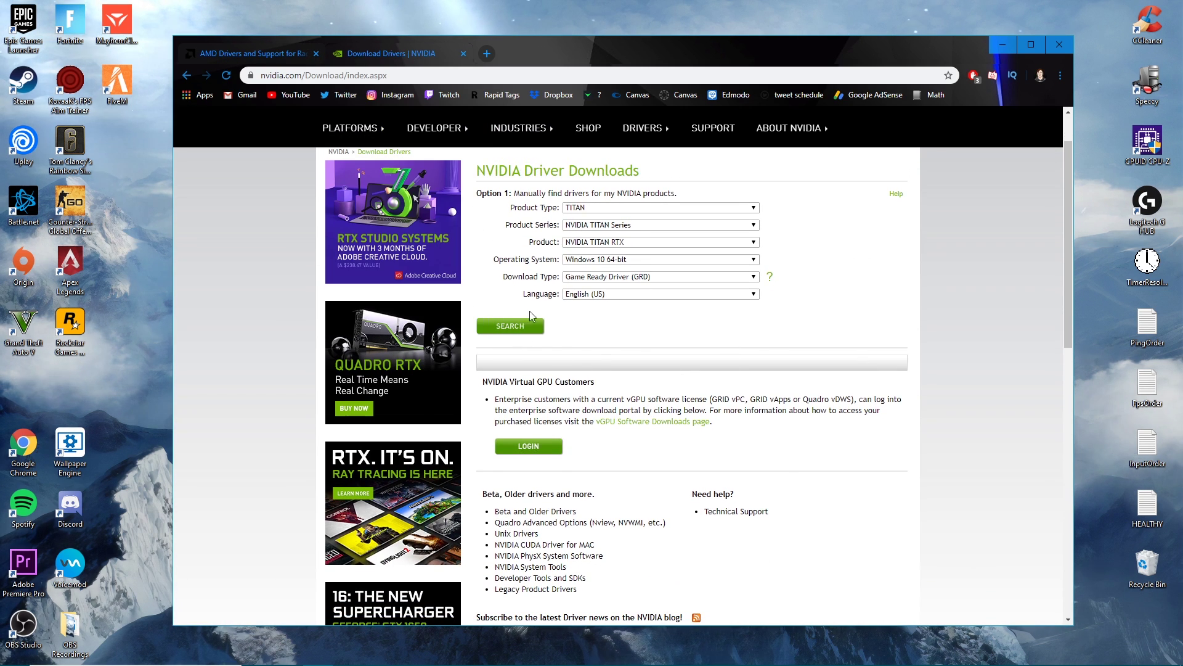
click(521, 331)
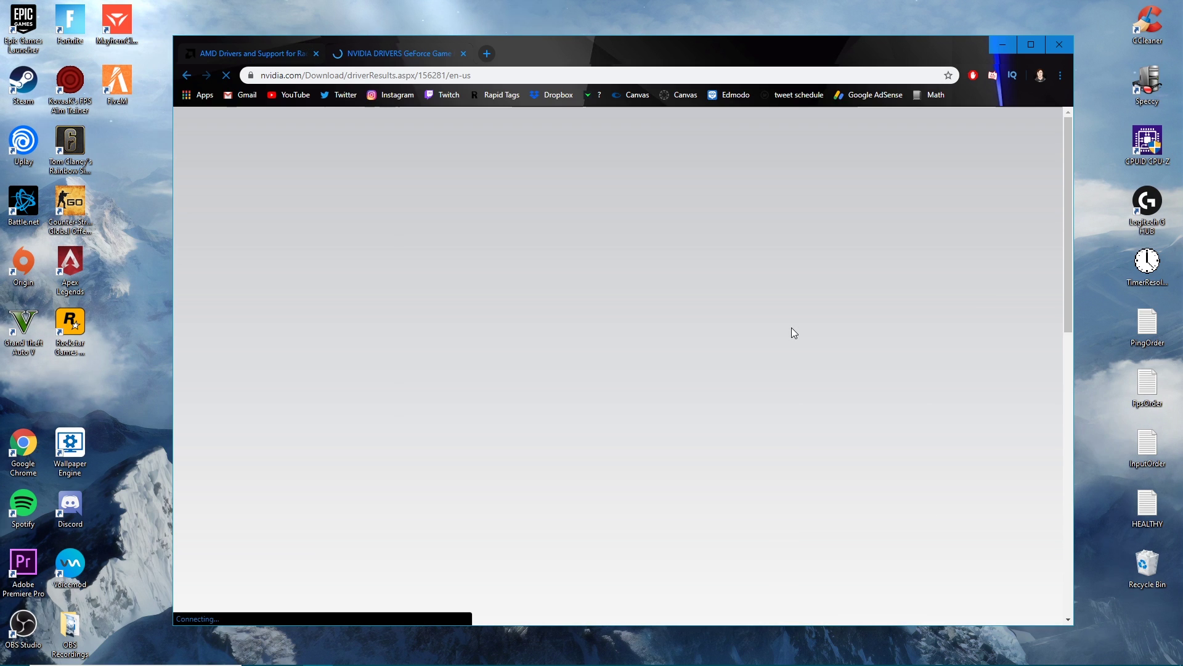
scroll(619, 323, down, 3)
scroll(619, 324, up, 4)
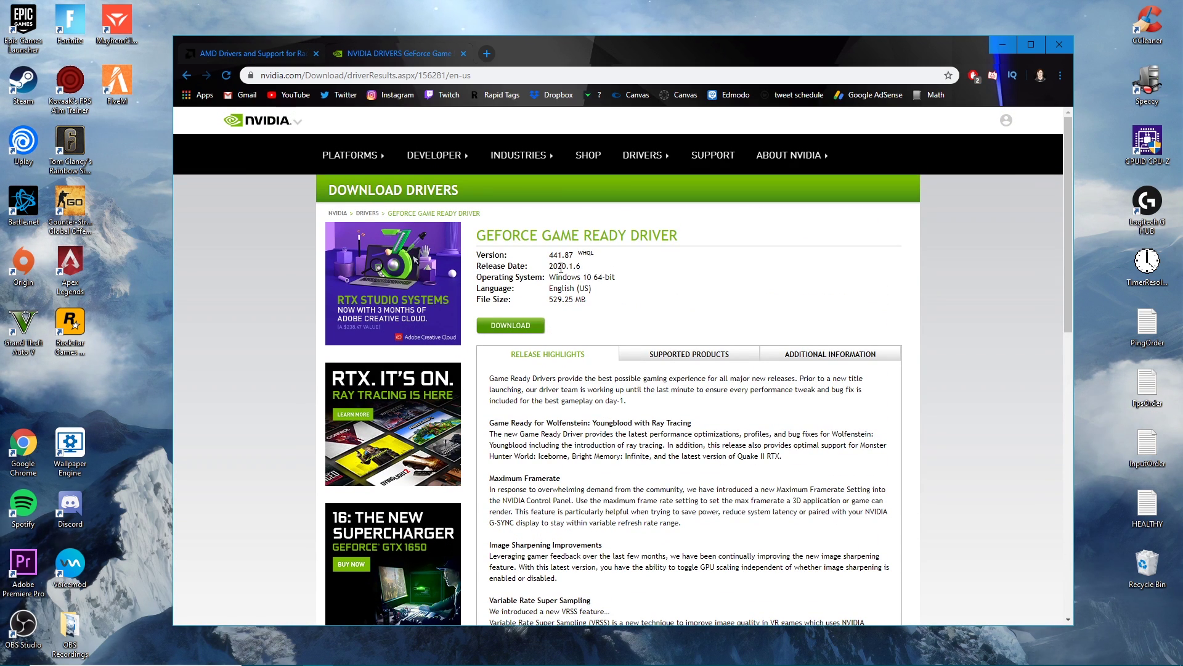
scroll(613, 264, down, 1)
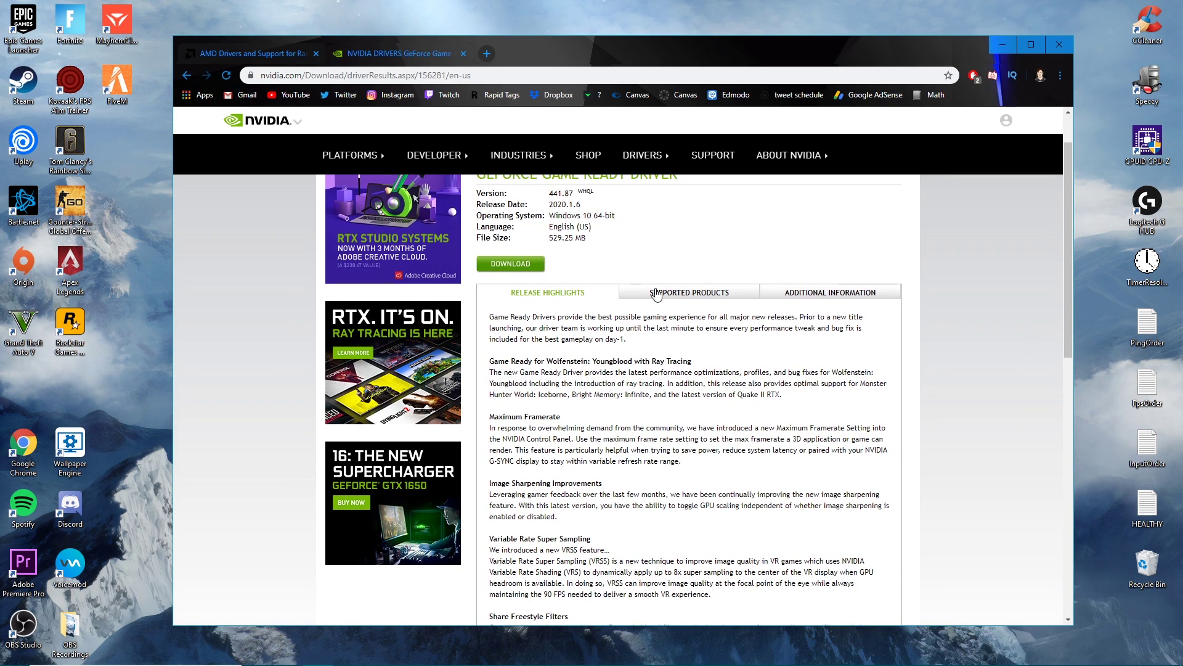
Return to the AMD Drivers and Support page, view its graphics product list, and clear the browser from the desktop.
key(ctrl+Tab)
scroll(527, 477, down, 2)
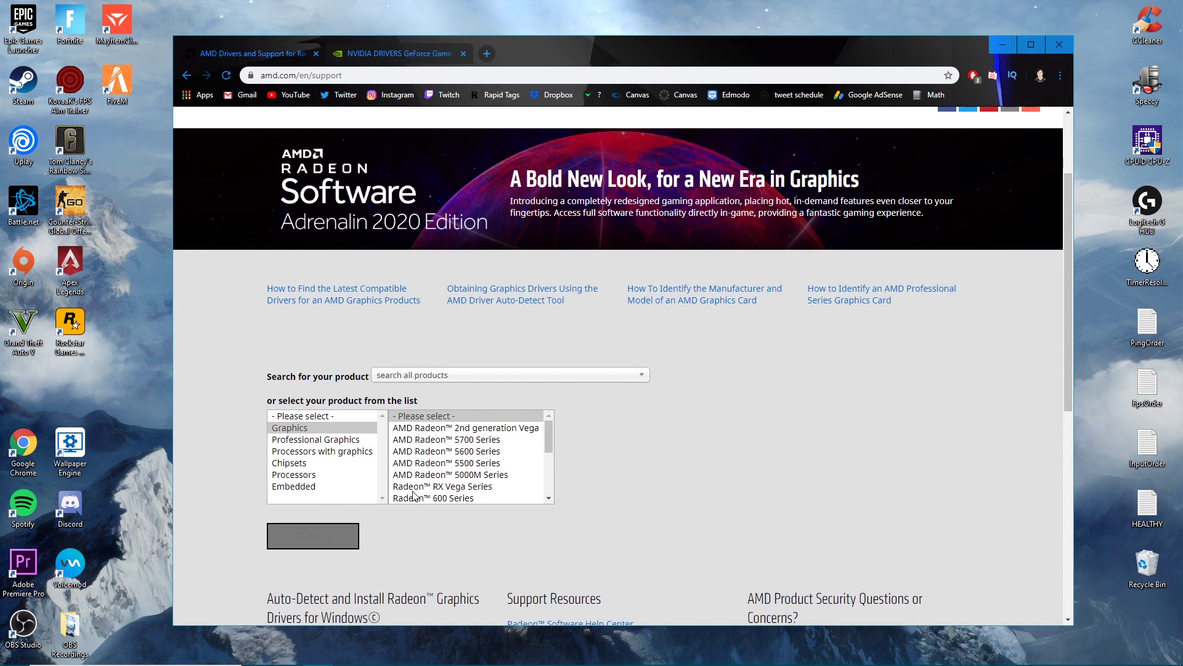
scroll(570, 417, down, 1)
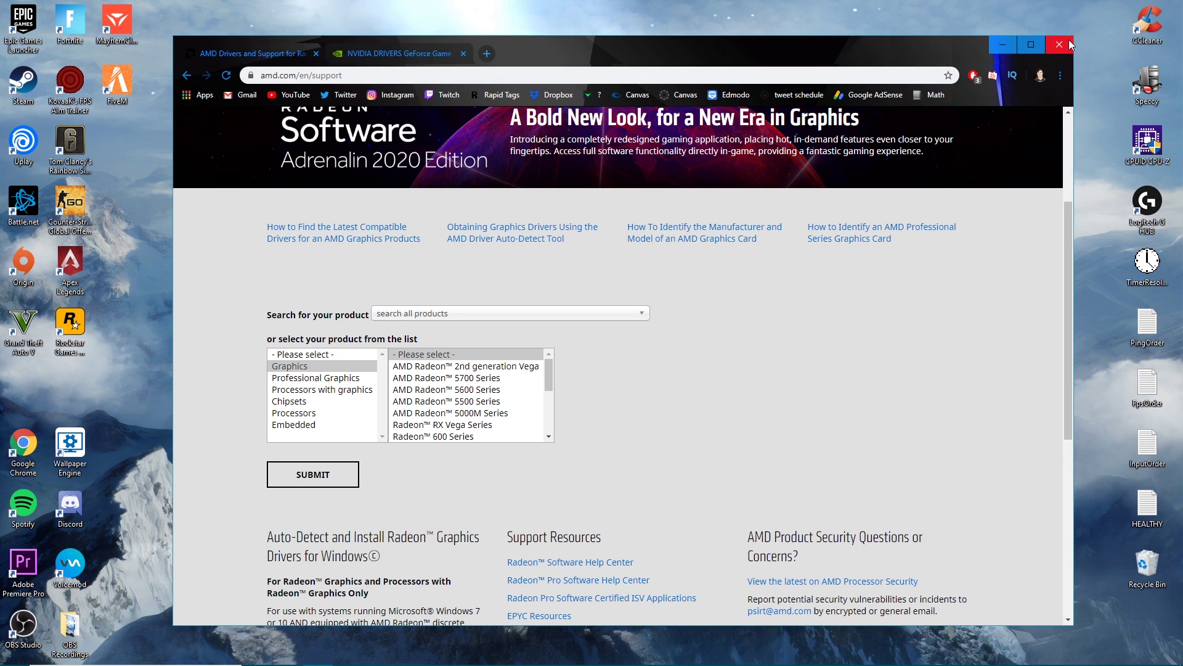
key(super+d)
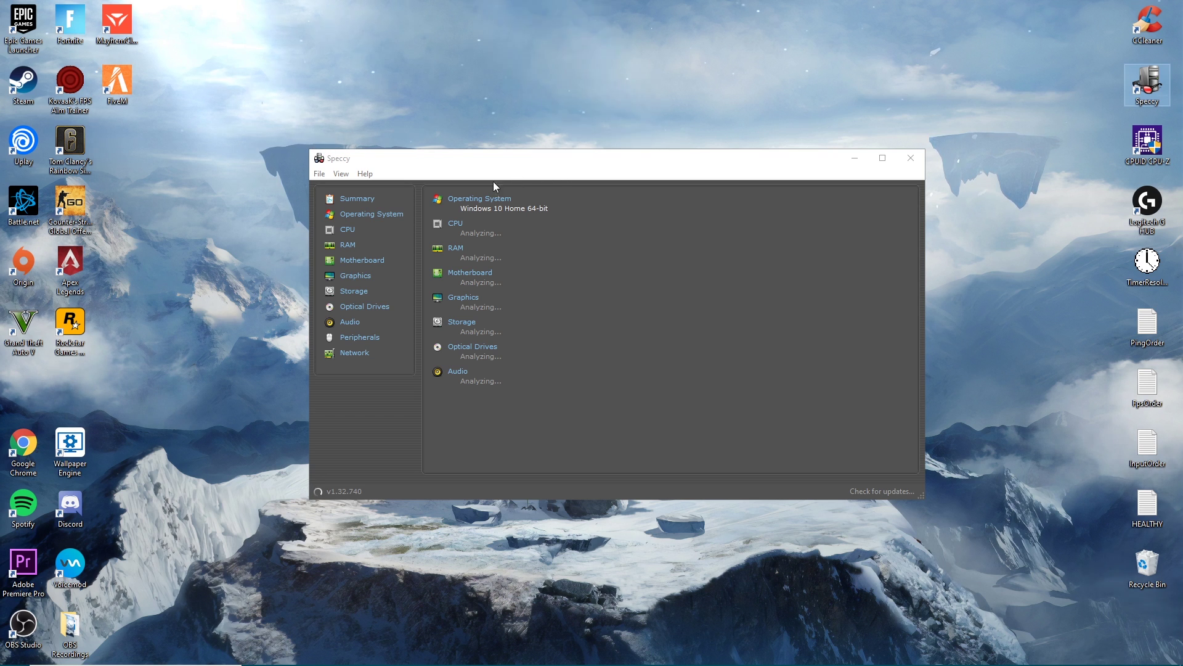
In Speccy, copy the motherboard model name MSI Z170A GAMING M5 from the system summary.
drag(460, 290, 544, 292)
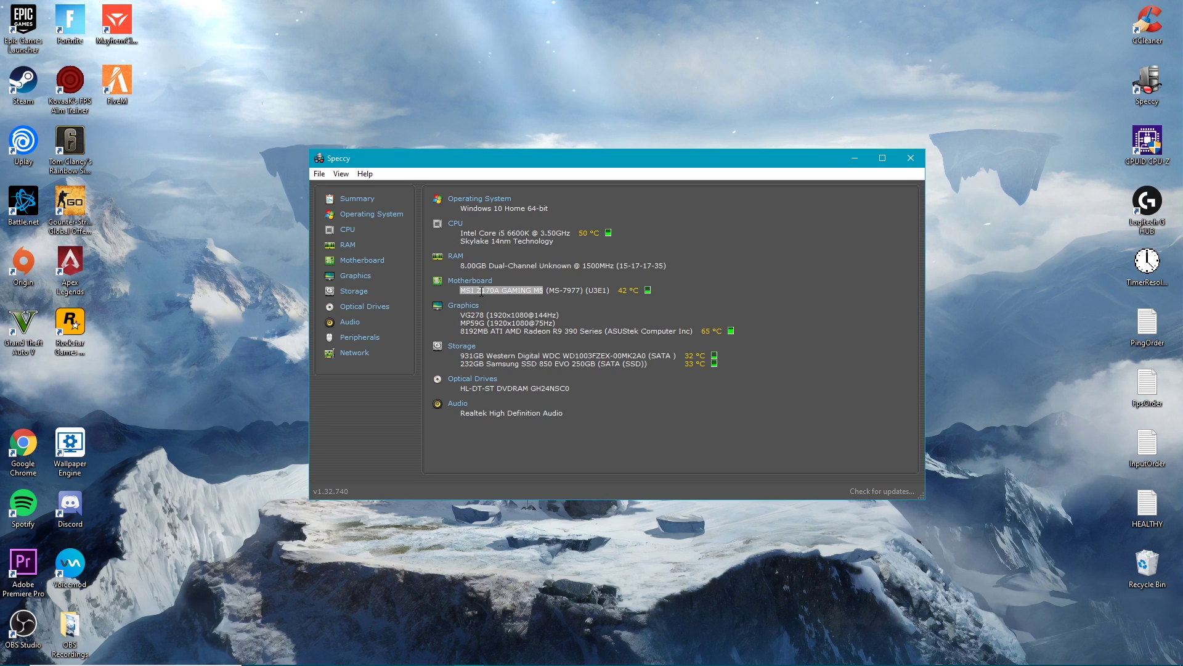
right_click(540, 292)
click(540, 300)
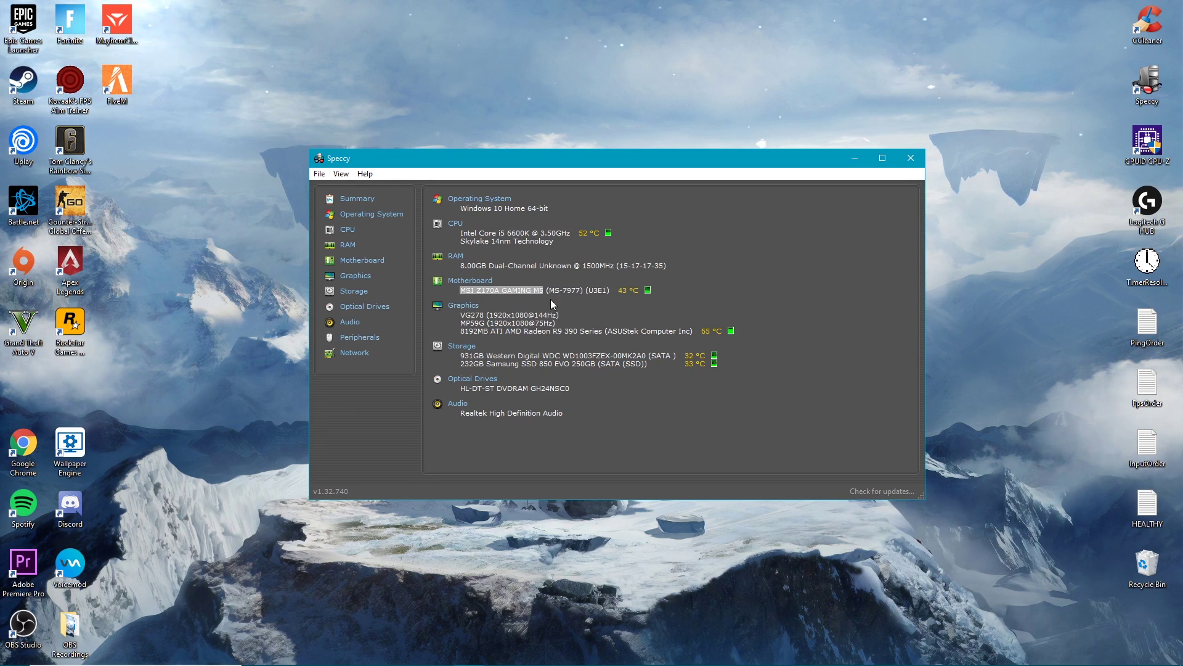
click(583, 115)
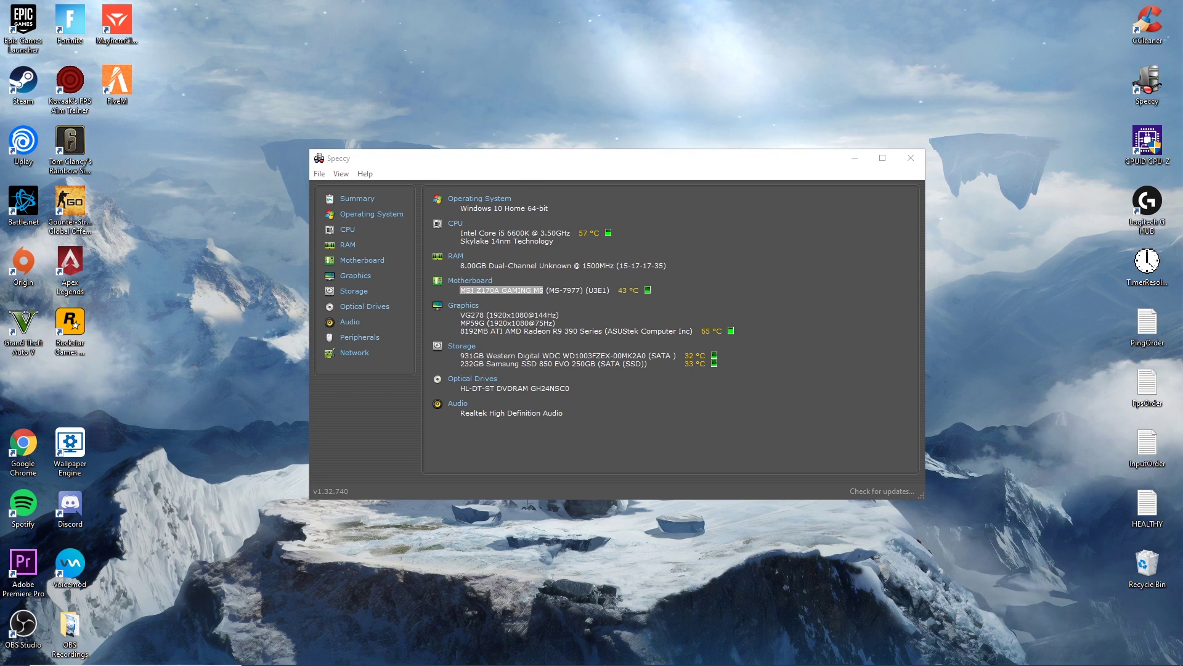
Switch to Chrome, search for "msi z170a gaming m5 bios" and open MSI's support page for the board.
click(318, 655)
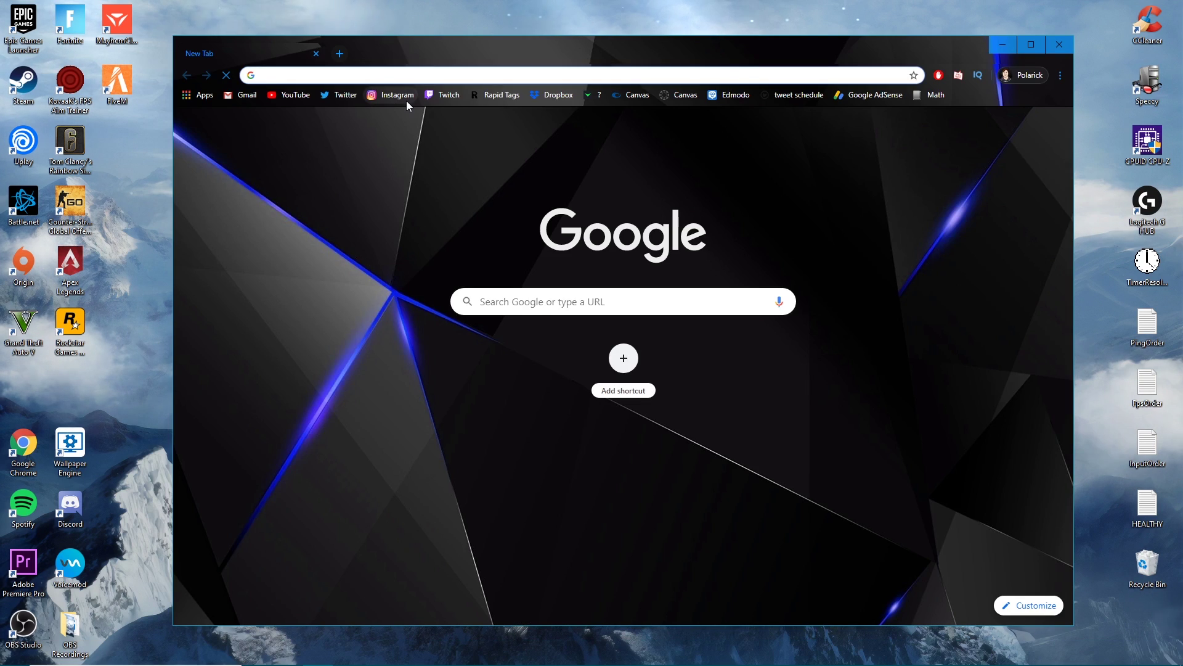
key(ctrl+v)
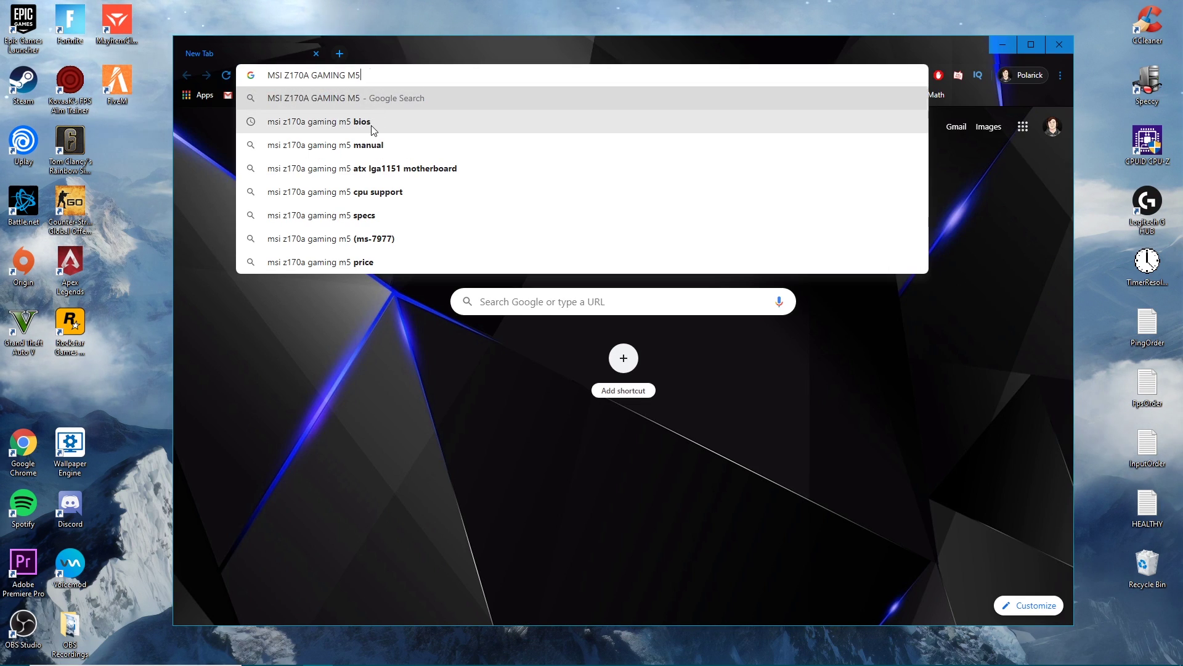
click(430, 122)
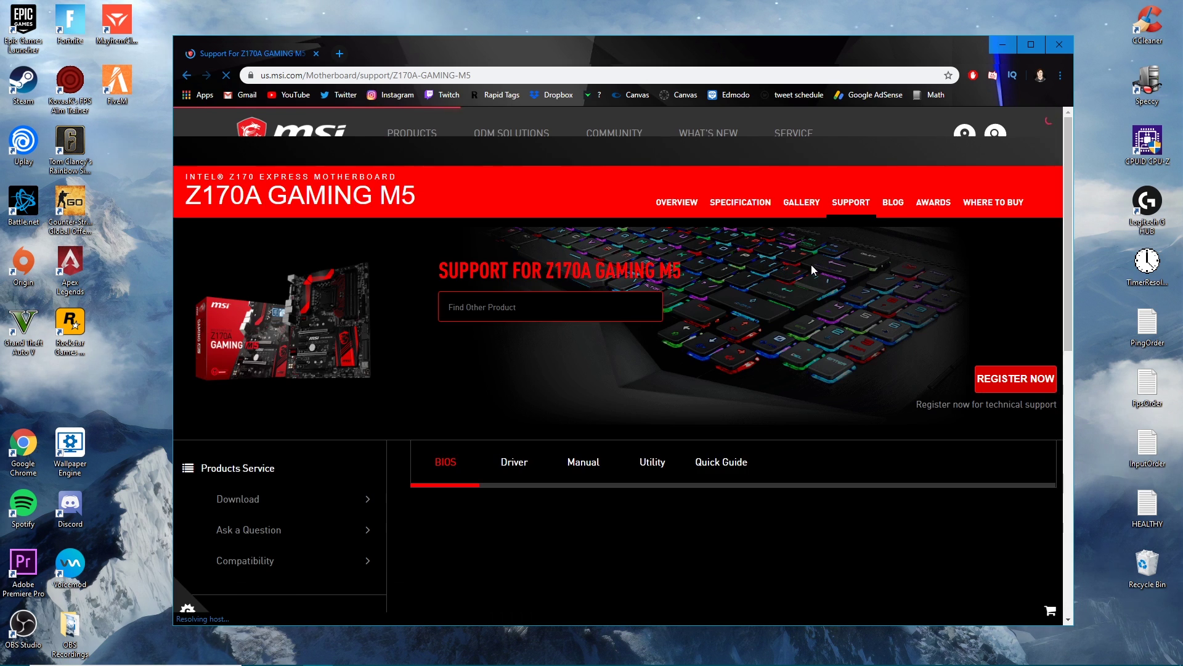
Review the AMI BIOS versions and release dates on the Z170A GAMING M5 support page, and close Chrome.
scroll(590, 320, down, 2)
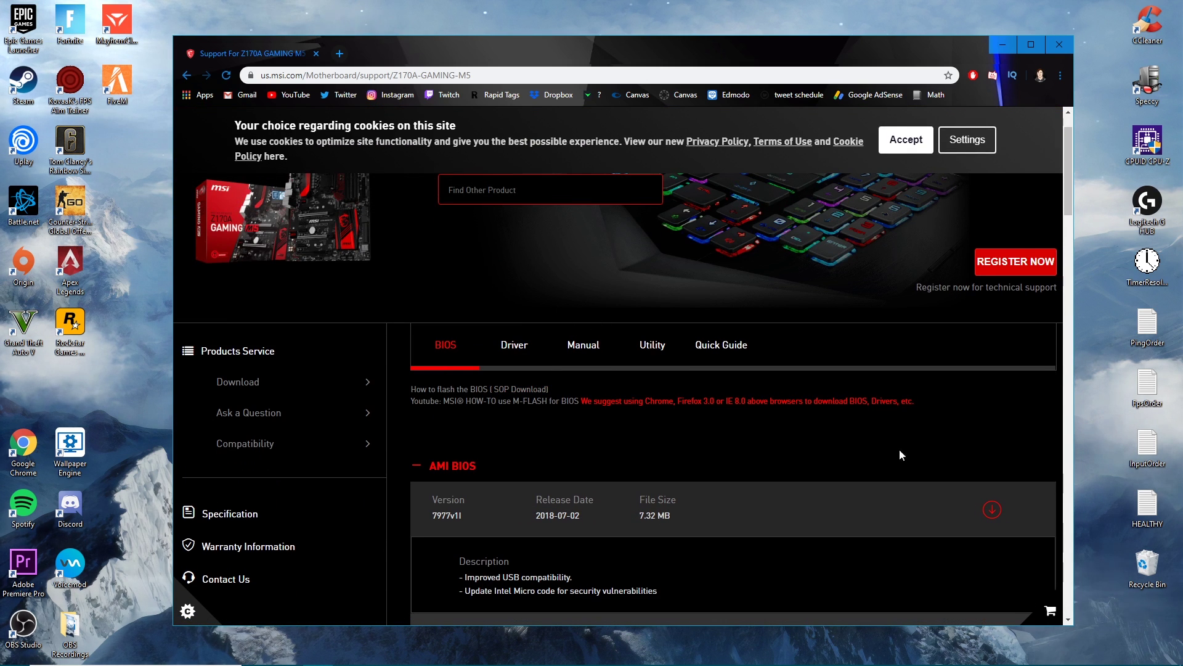
scroll(1012, 454, down, 1)
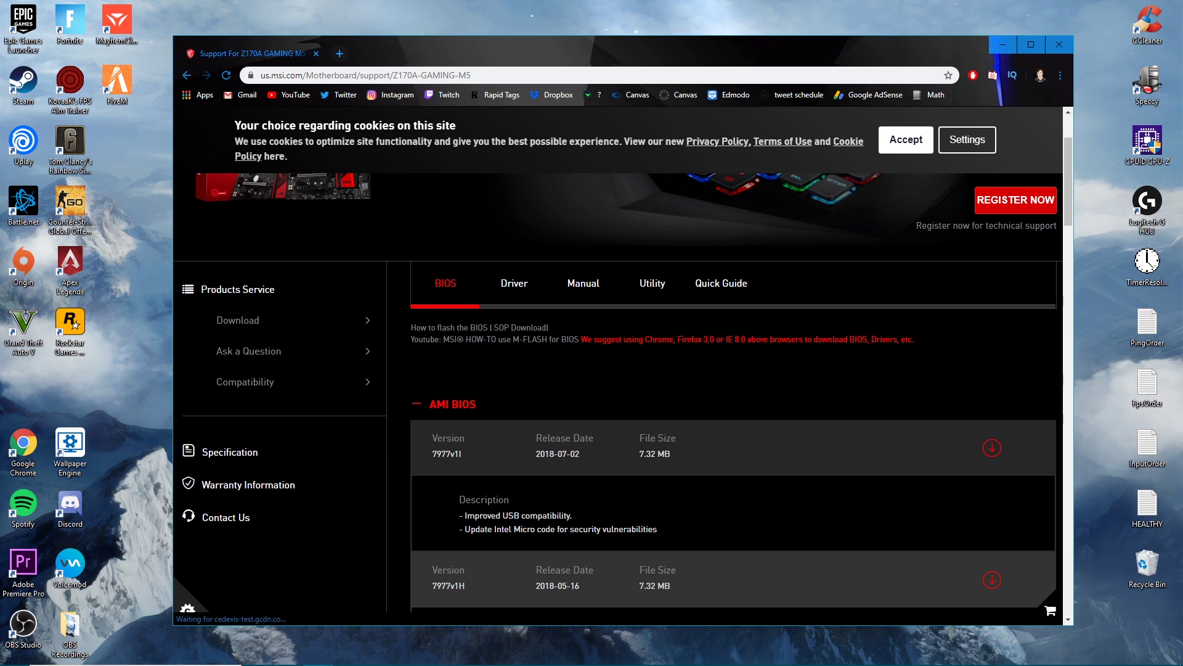
scroll(929, 340, up, 1)
scroll(943, 358, down, 2)
scroll(894, 234, up, 2)
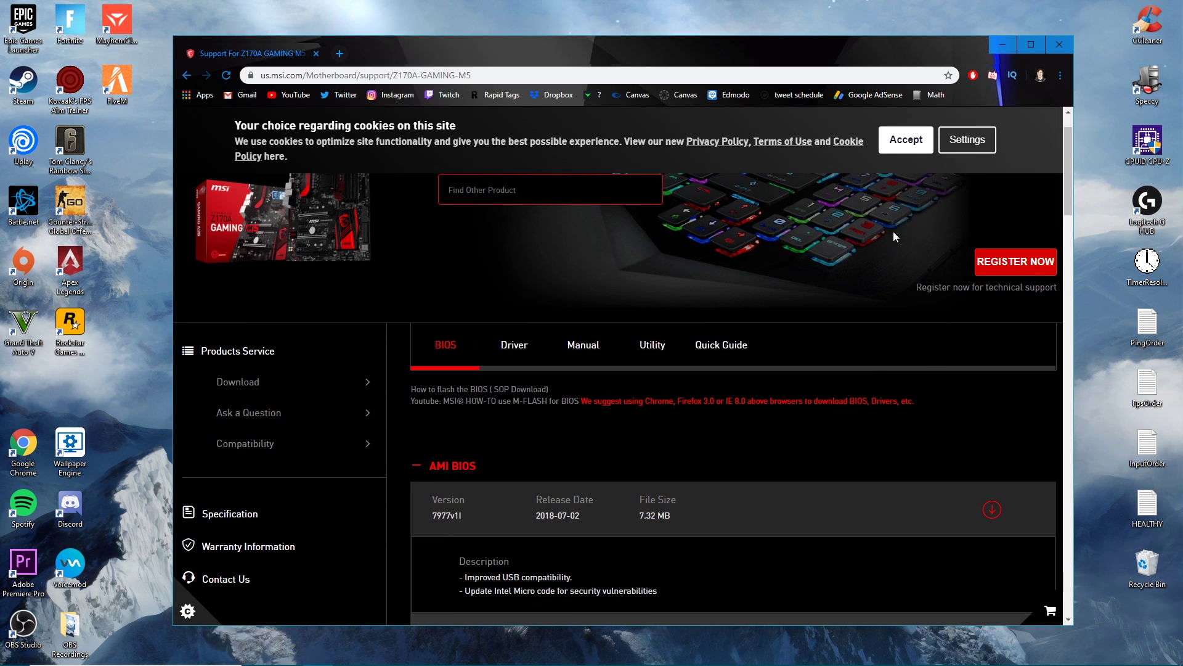
click(1060, 46)
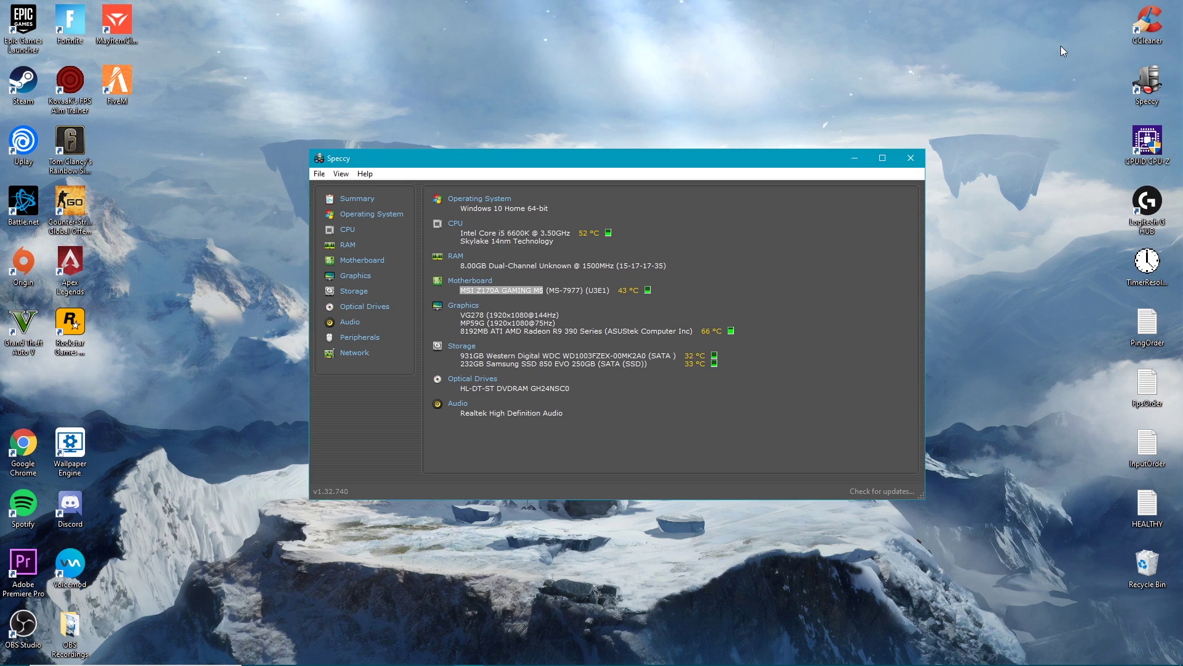
Search Windows for "device", open Device Manager and move its window toward the middle of the desktop.
mouse_move(15, 657)
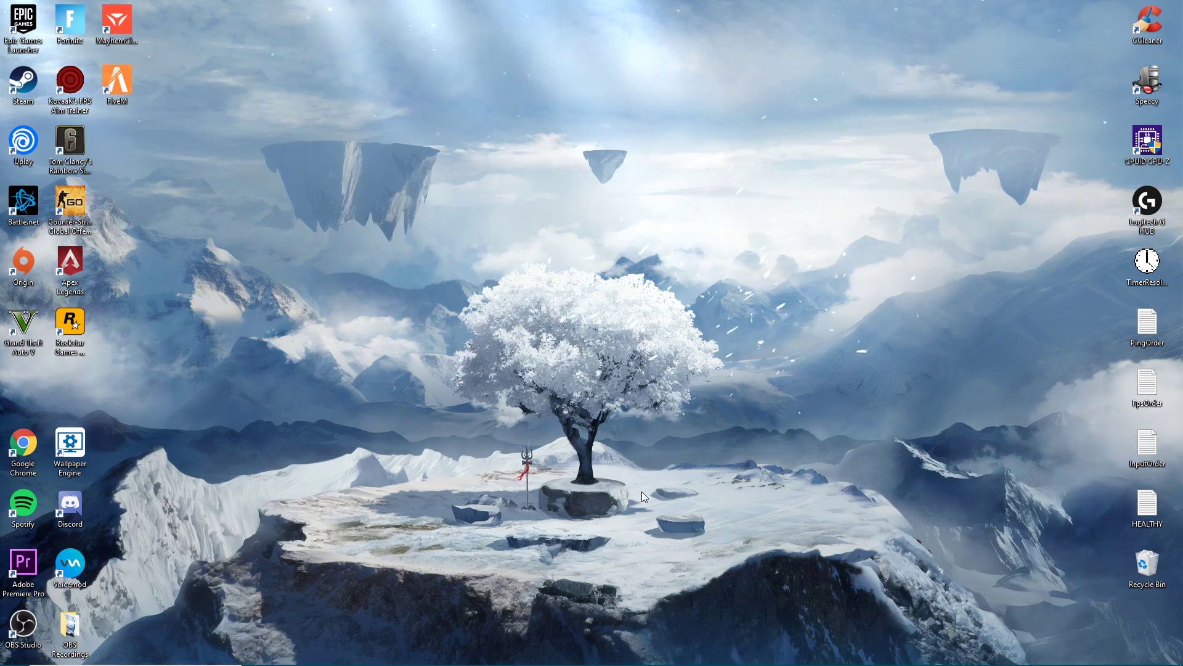
key(super)
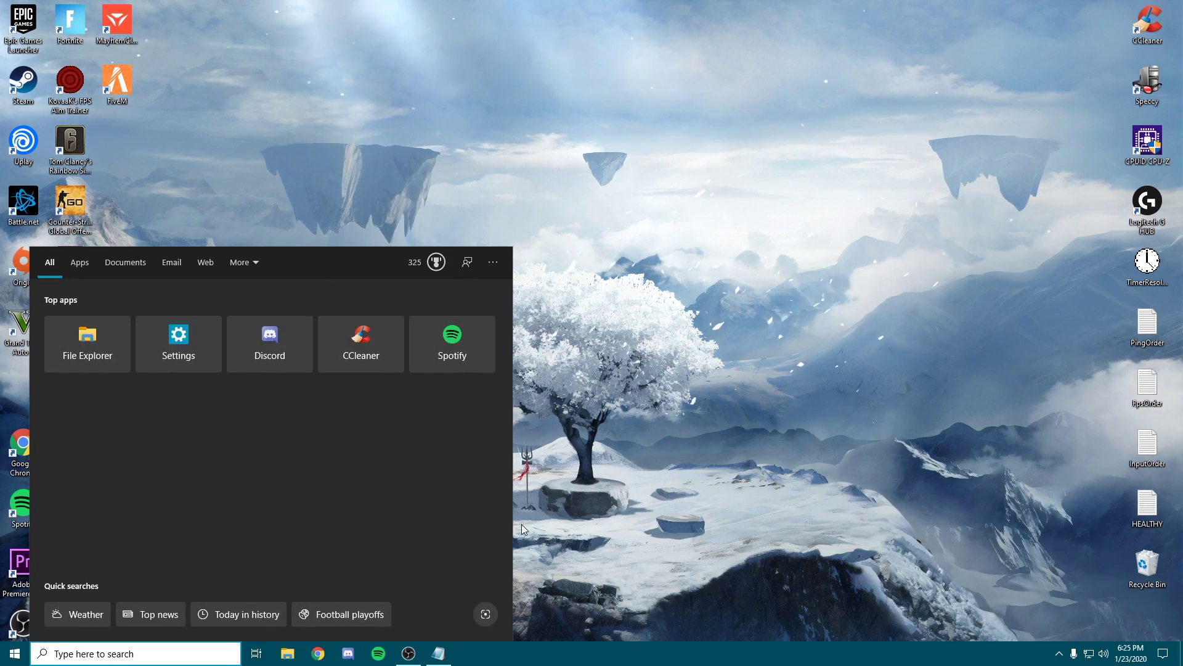
text(device)
key(Return)
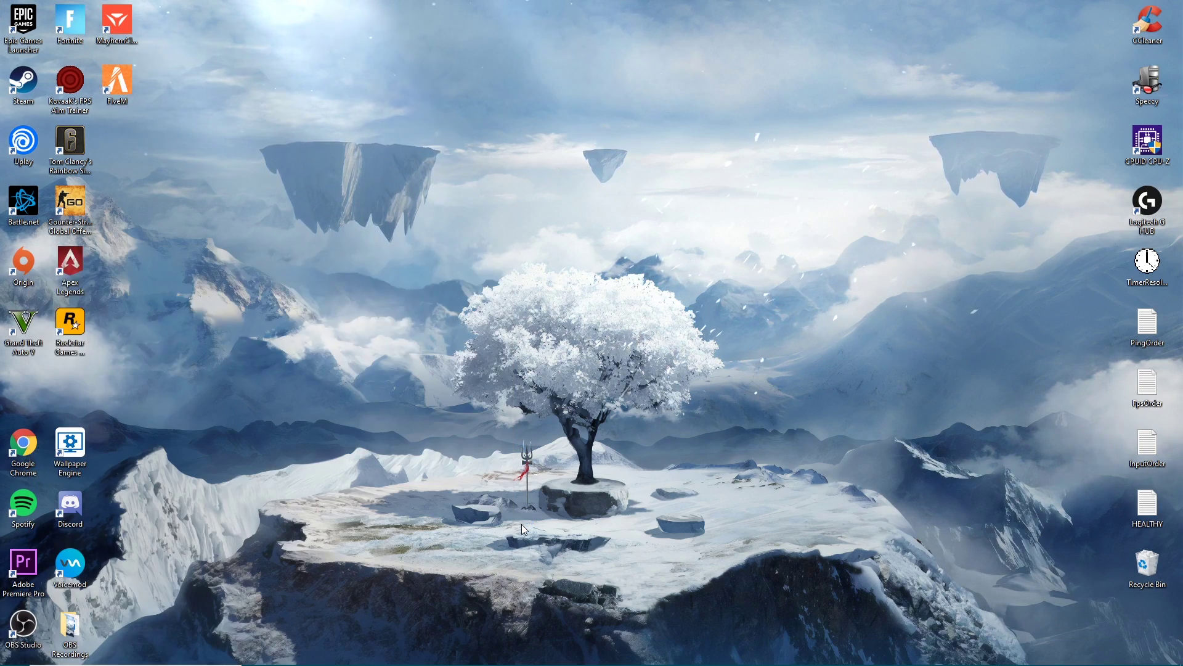
drag(330, 45, 683, 130)
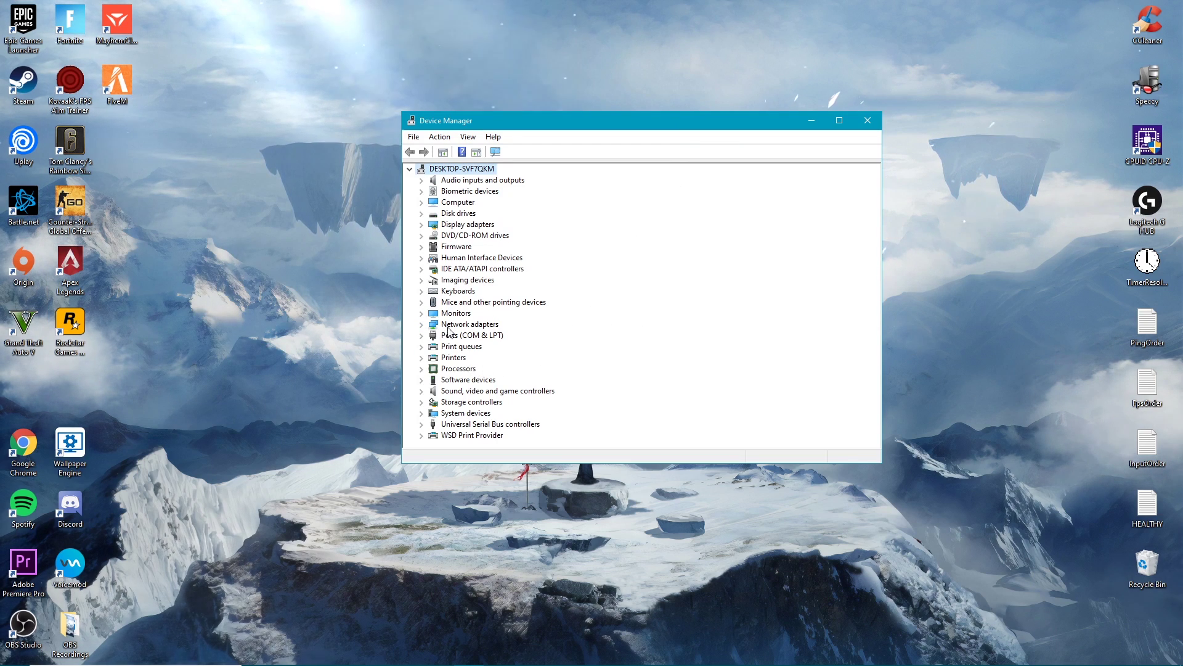
Search automatically for updated driver software for the Killer E2400 Gigabit Ethernet Controller network adapter, and close Device Manager.
click(422, 325)
click(518, 336)
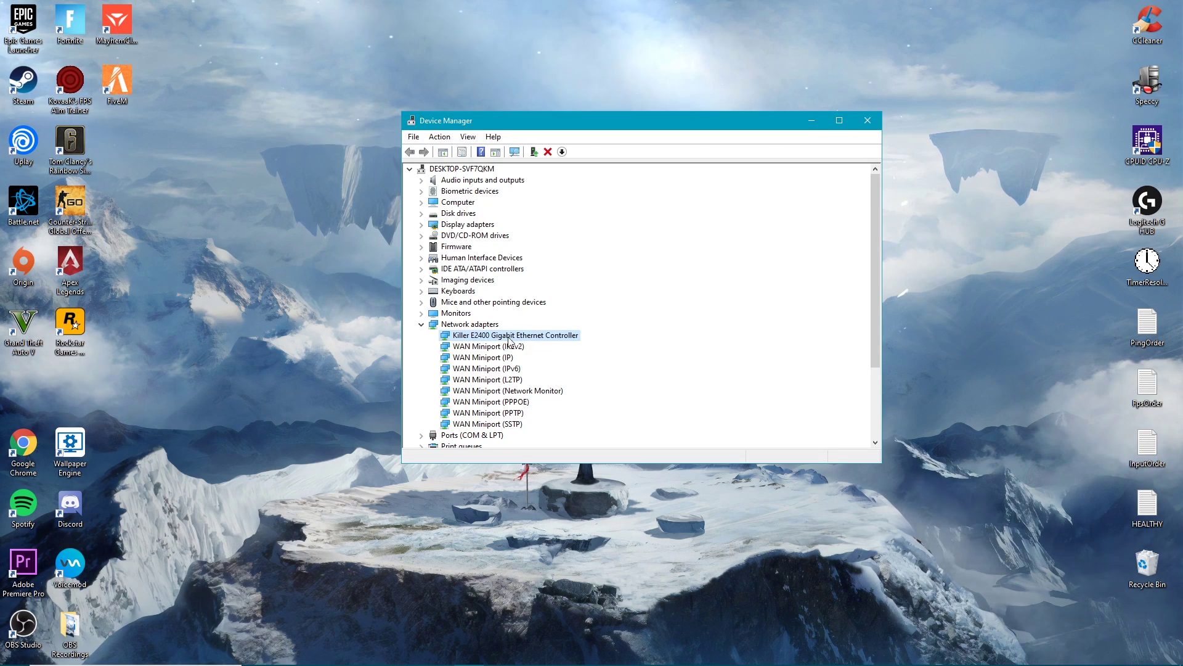
right_click(548, 336)
click(609, 344)
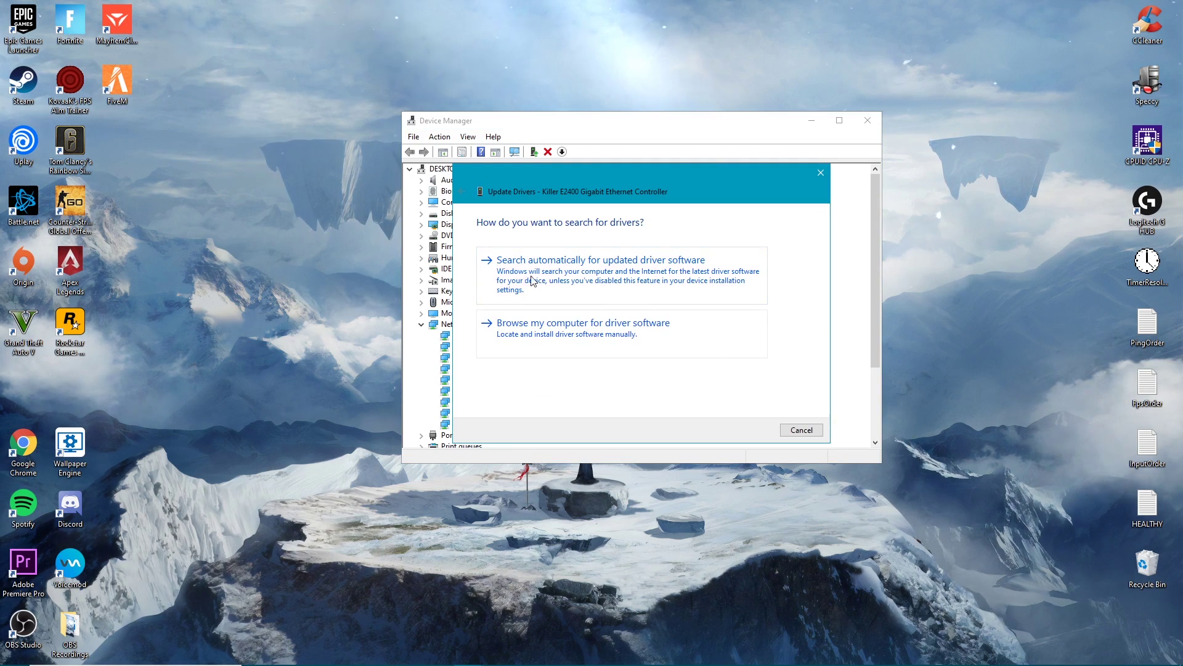
click(652, 262)
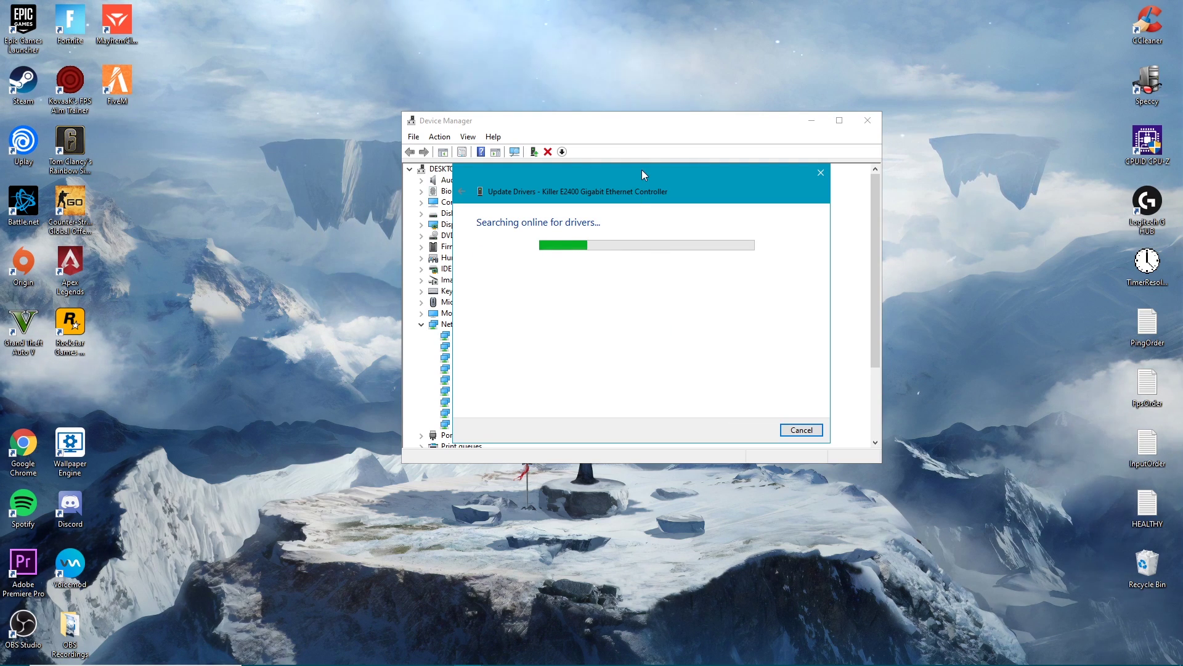
drag(643, 170, 639, 182)
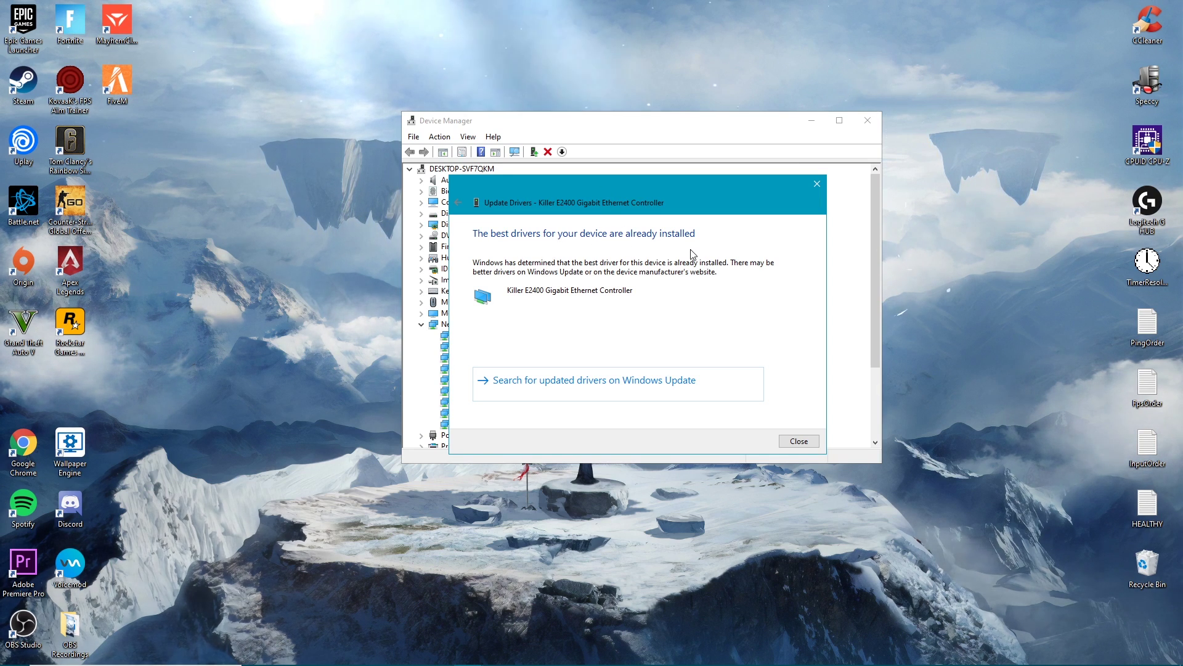
click(798, 441)
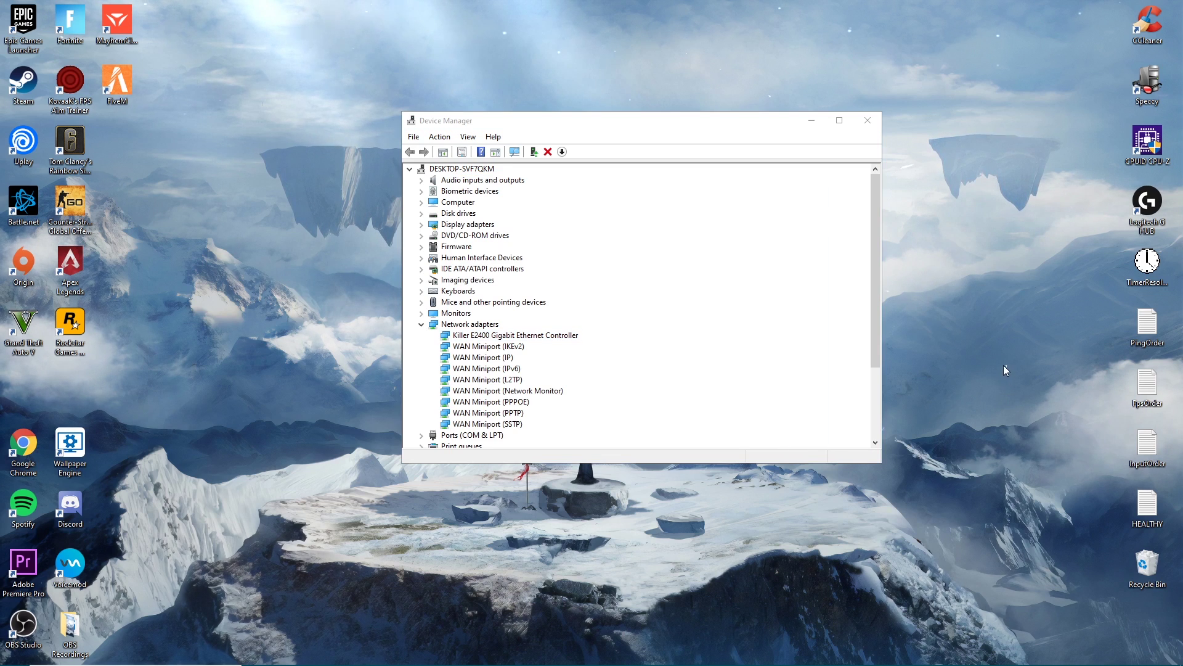
click(869, 123)
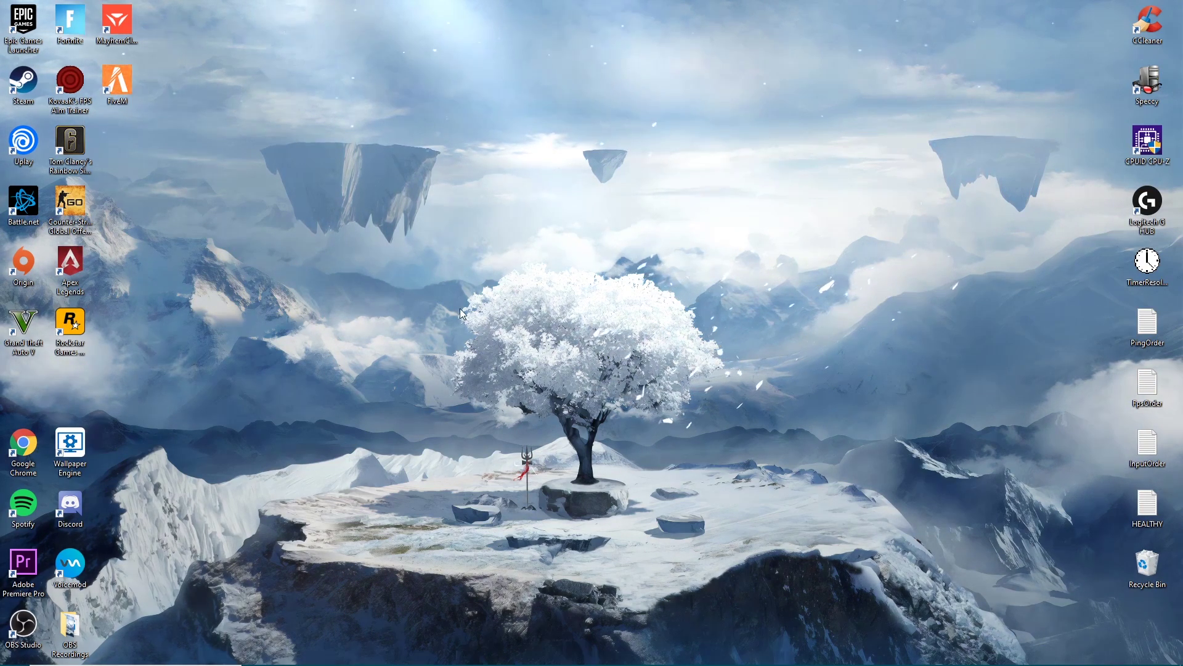
Search Windows for "cmd" and open Command Prompt as administrator.
click(112, 655)
text(c)
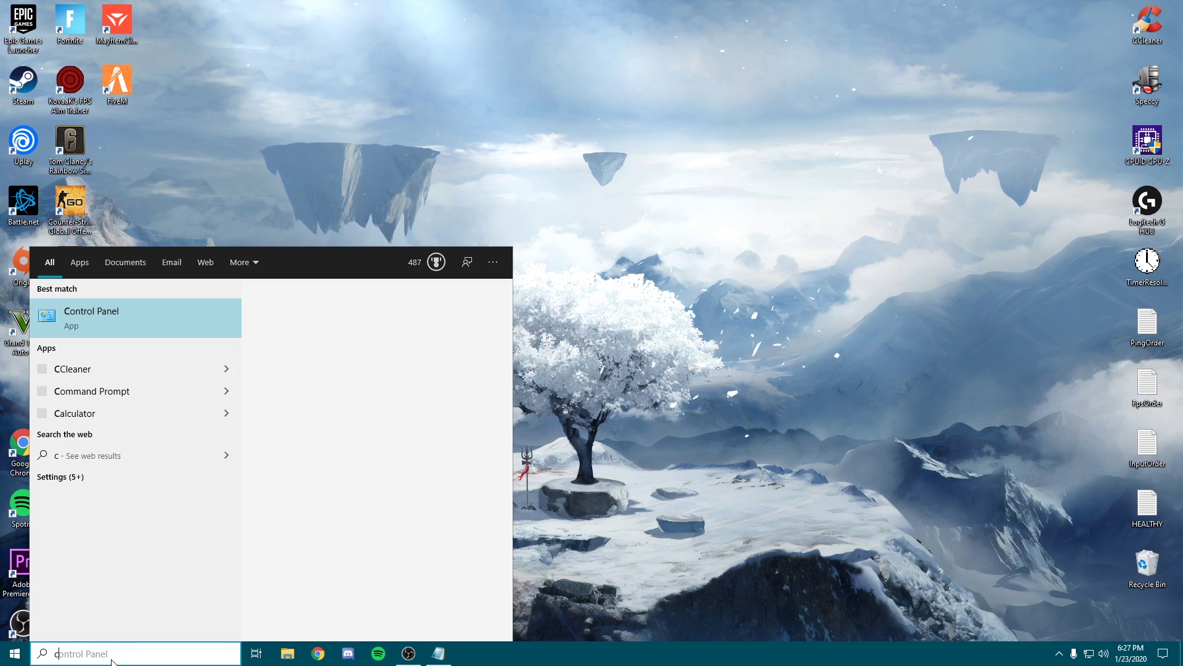
text(md)
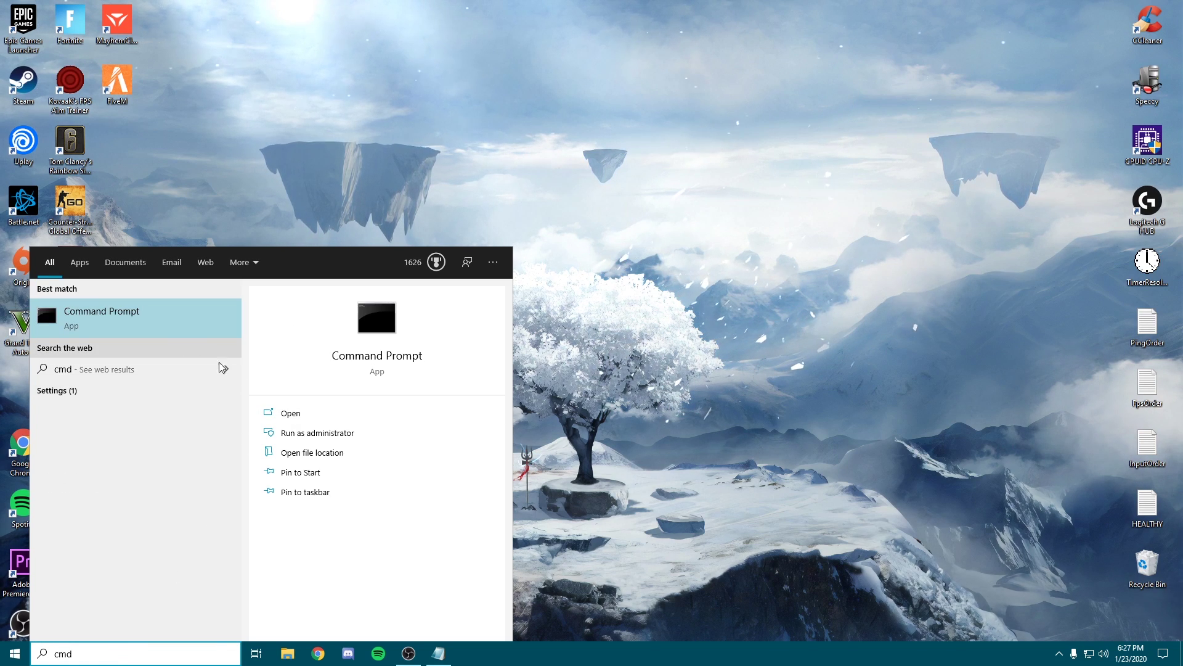
click(297, 433)
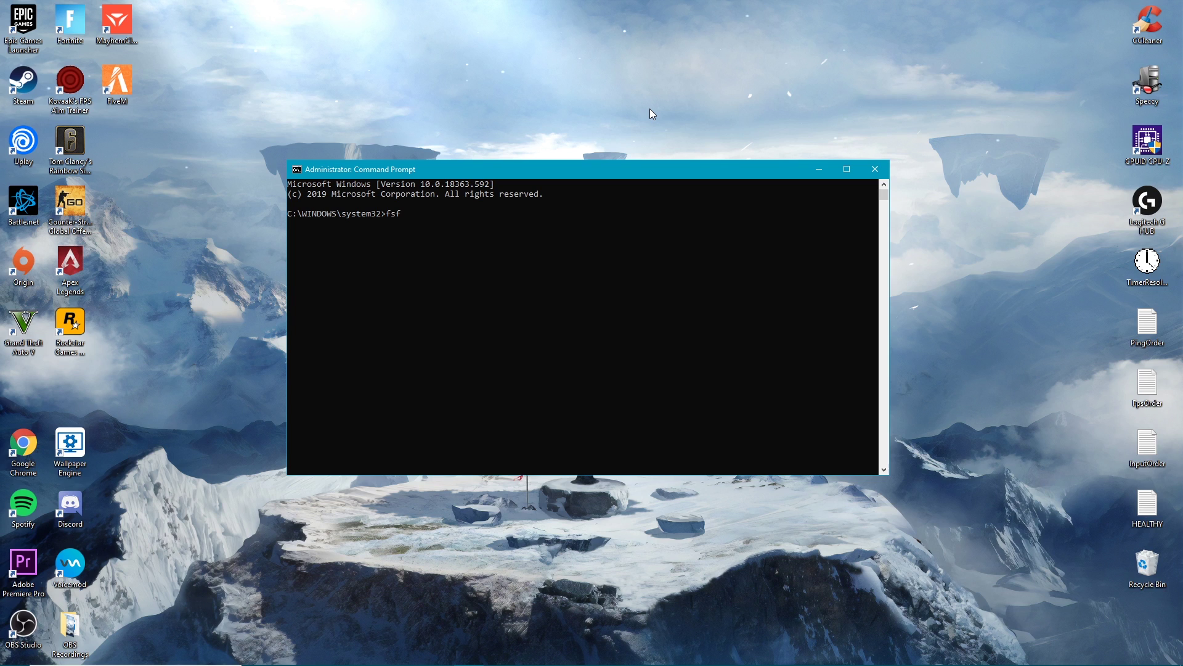
Start a system file scan with the command sfc /scannow, and close the Command Prompt window.
text(fsfc)
key(BackSpace)
key(BackSpace)
key(BackSpace)
key(BackSpace)
text(sfc)
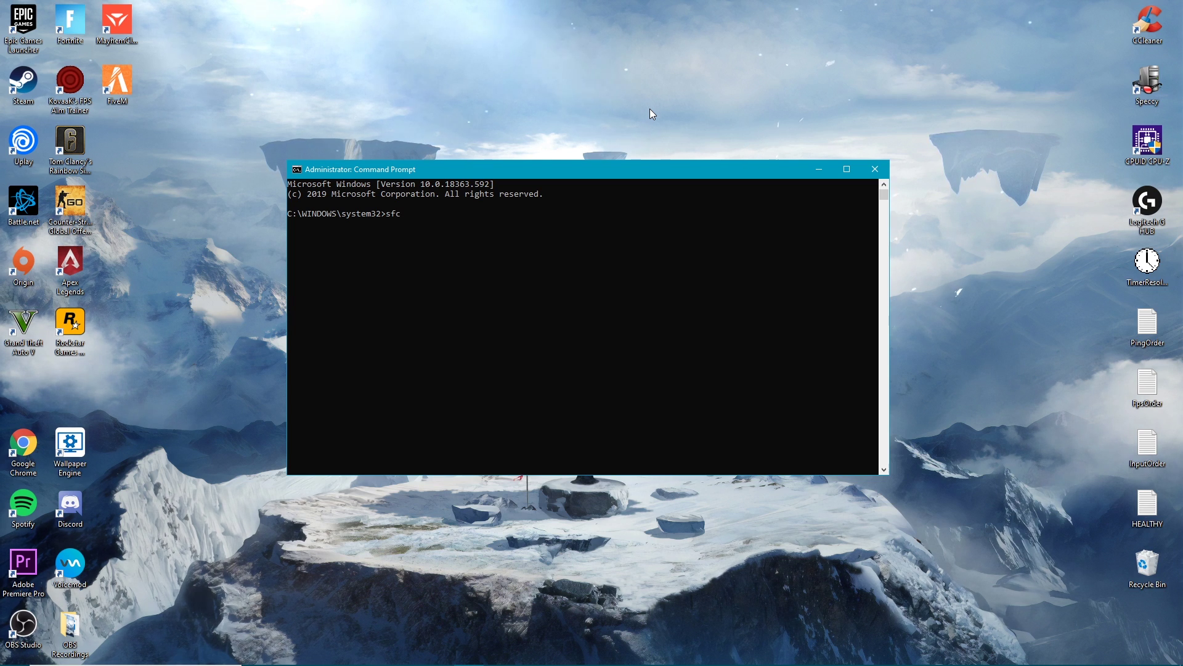
text( /scannow)
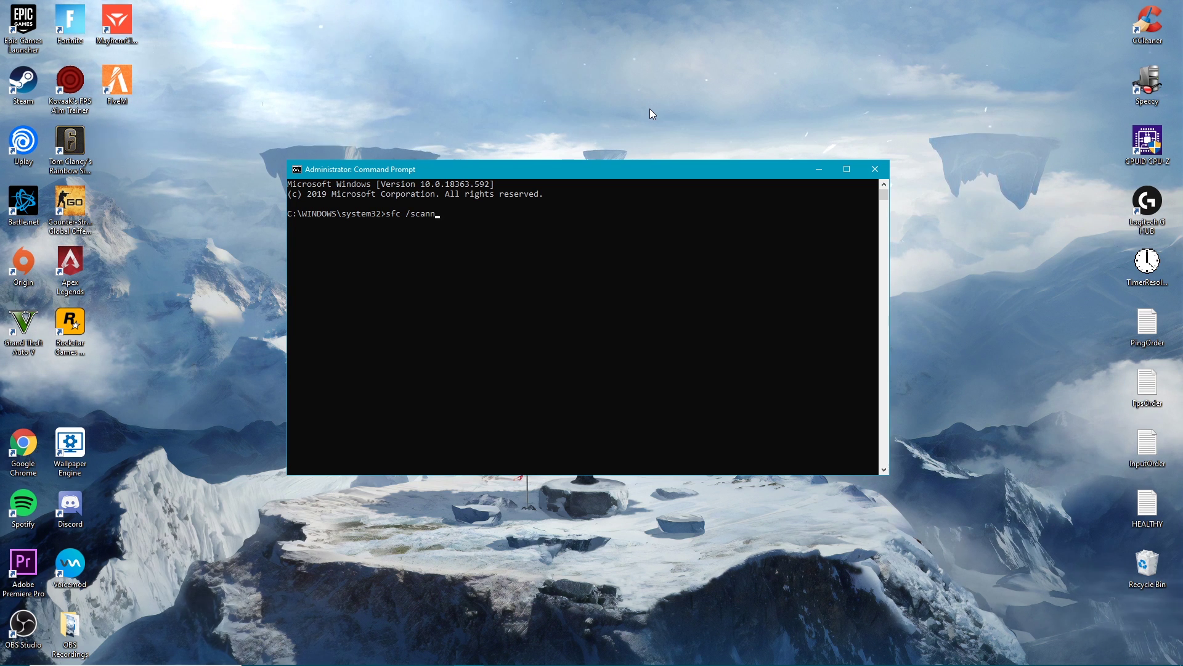
key(Return)
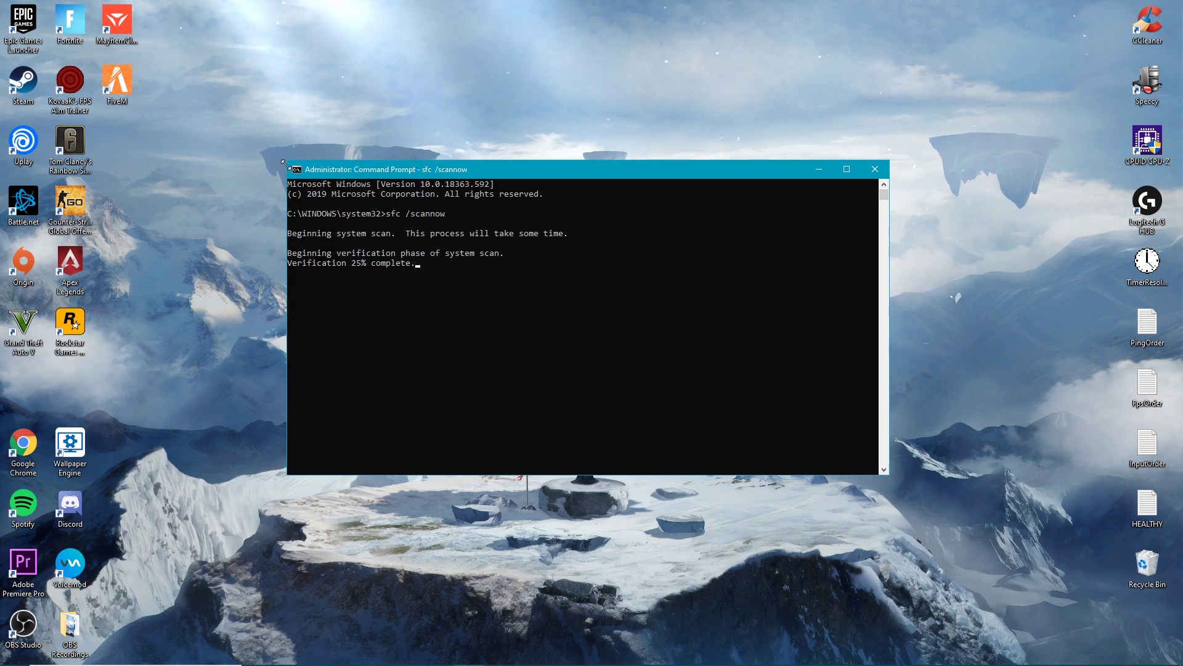
click(886, 538)
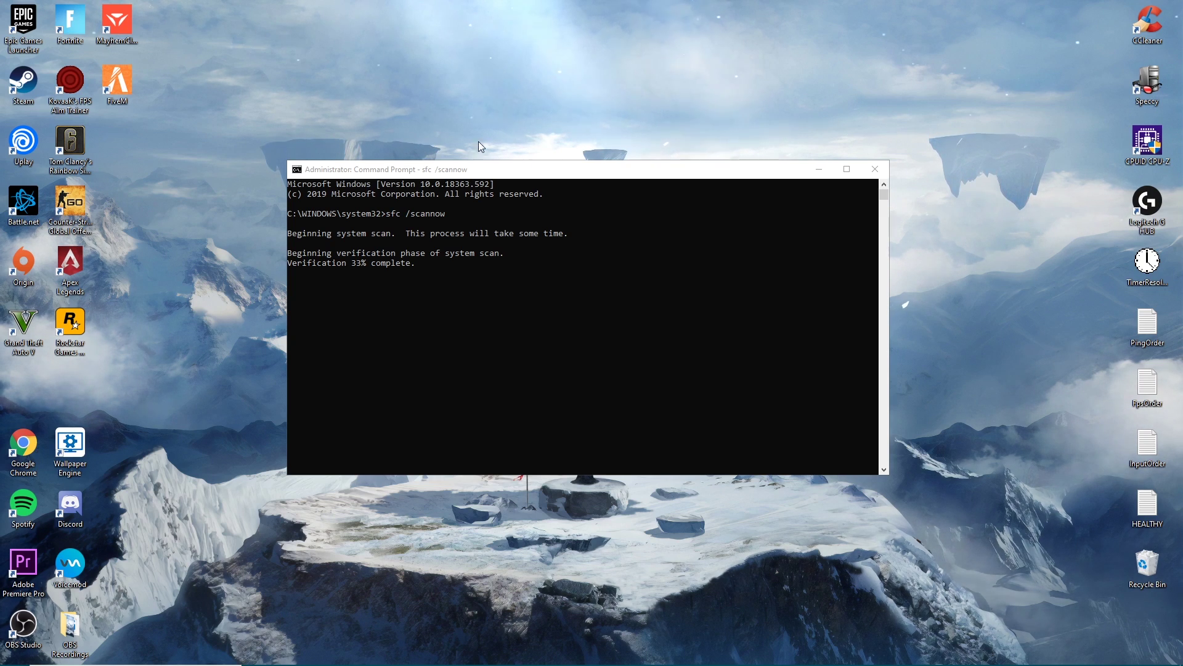
click(875, 169)
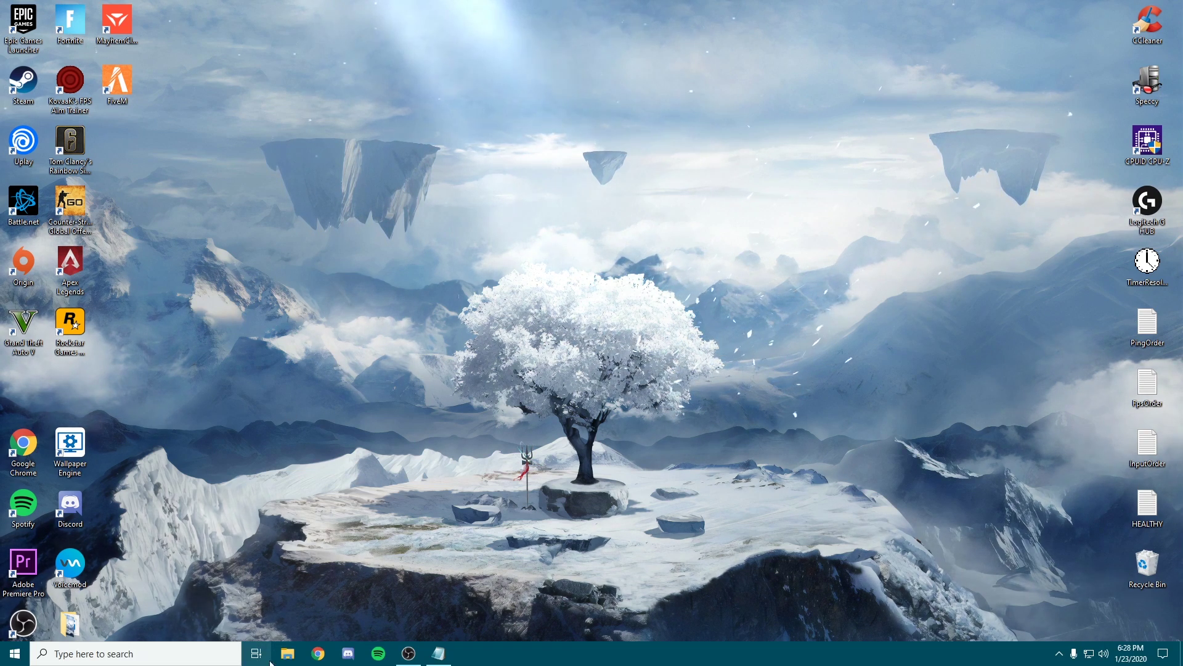
Open File Explorer, bring up the properties of Local Disk (C:), and move the properties window toward the middle.
click(287, 654)
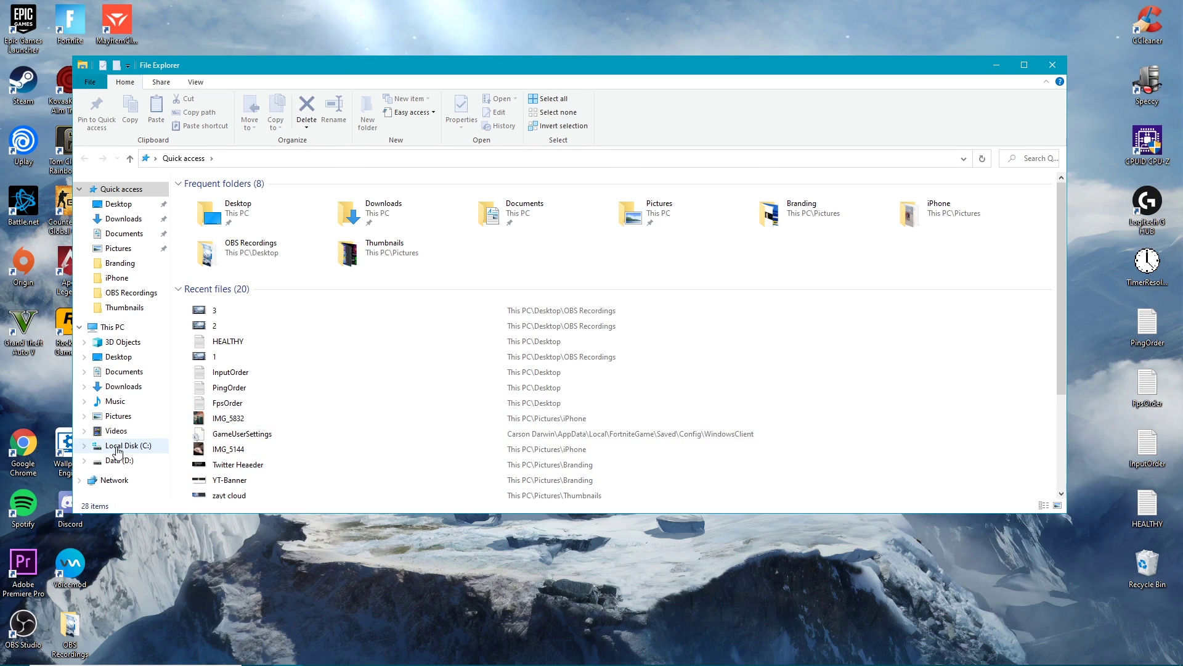
drag(360, 68, 438, 71)
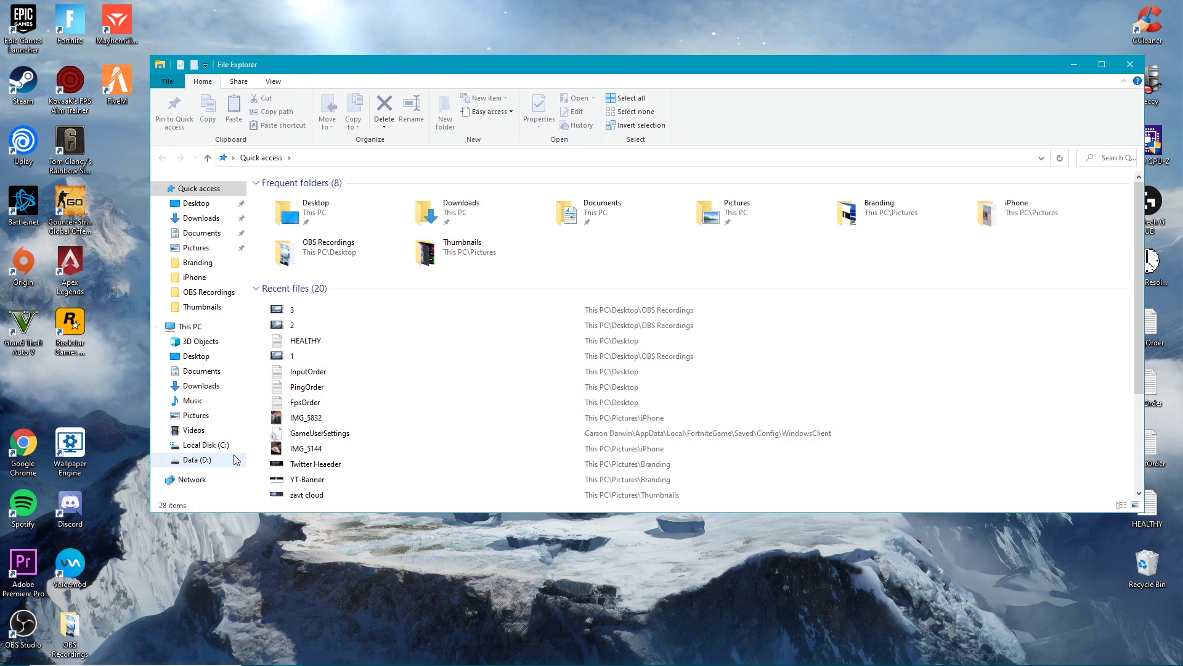
right_click(198, 451)
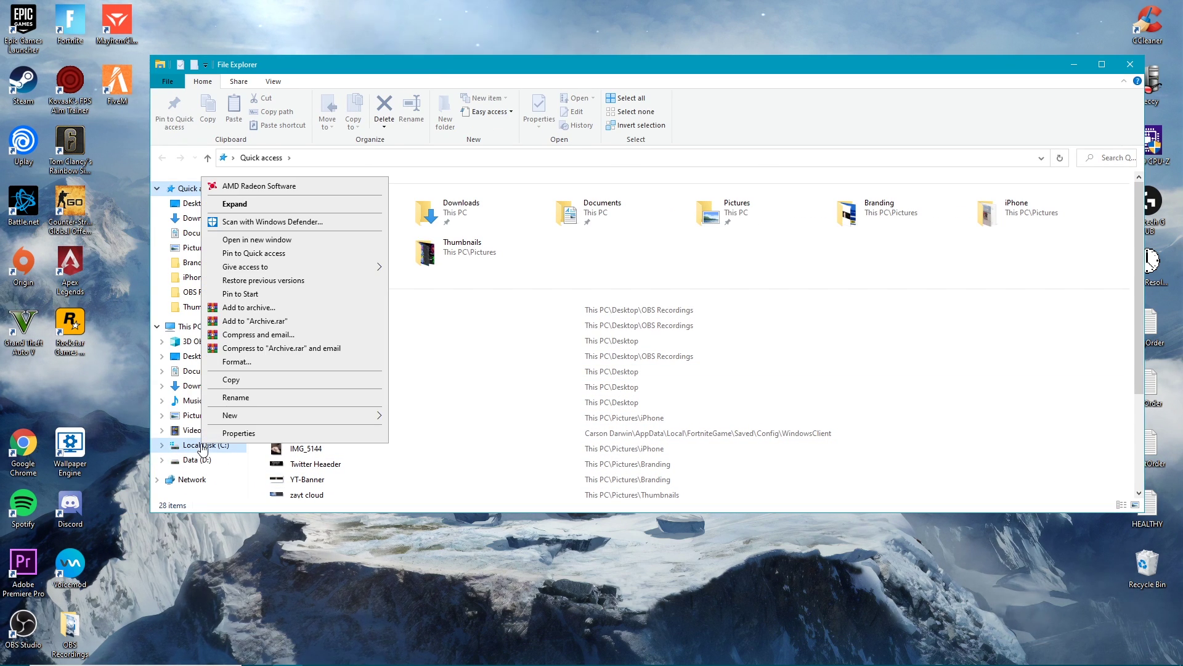
click(239, 433)
drag(381, 363, 569, 240)
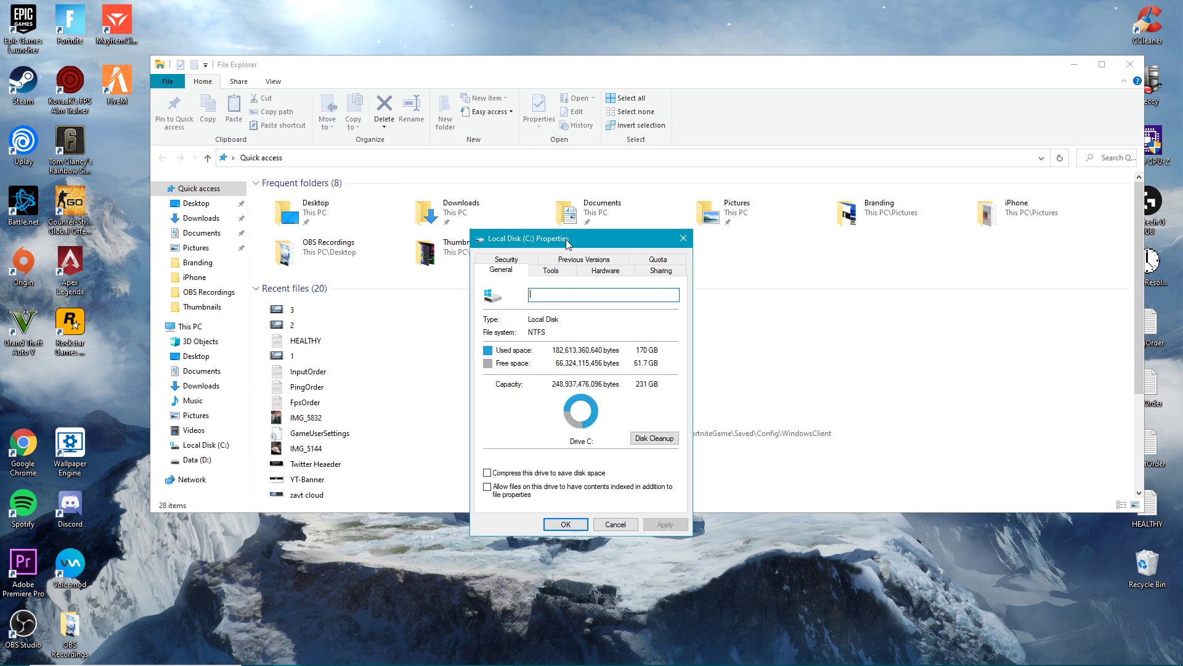
Check Local Disk (C:) for file system errors, and close the scan result and the drive's properties window.
click(561, 276)
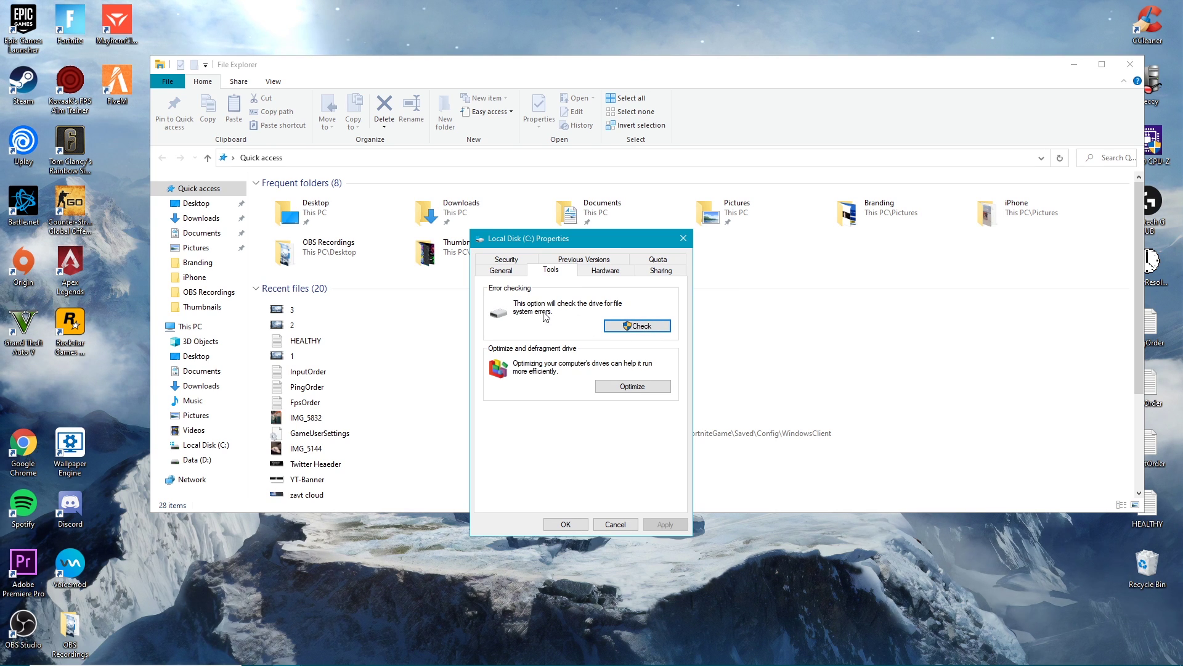
click(481, 398)
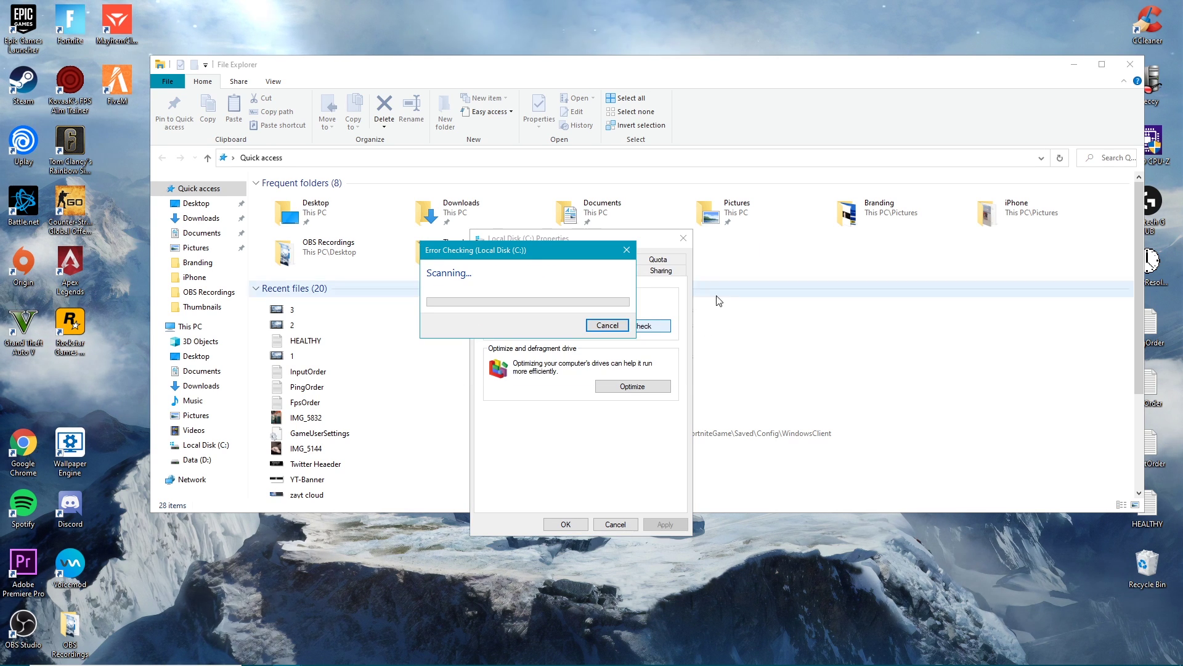
drag(517, 250, 359, 237)
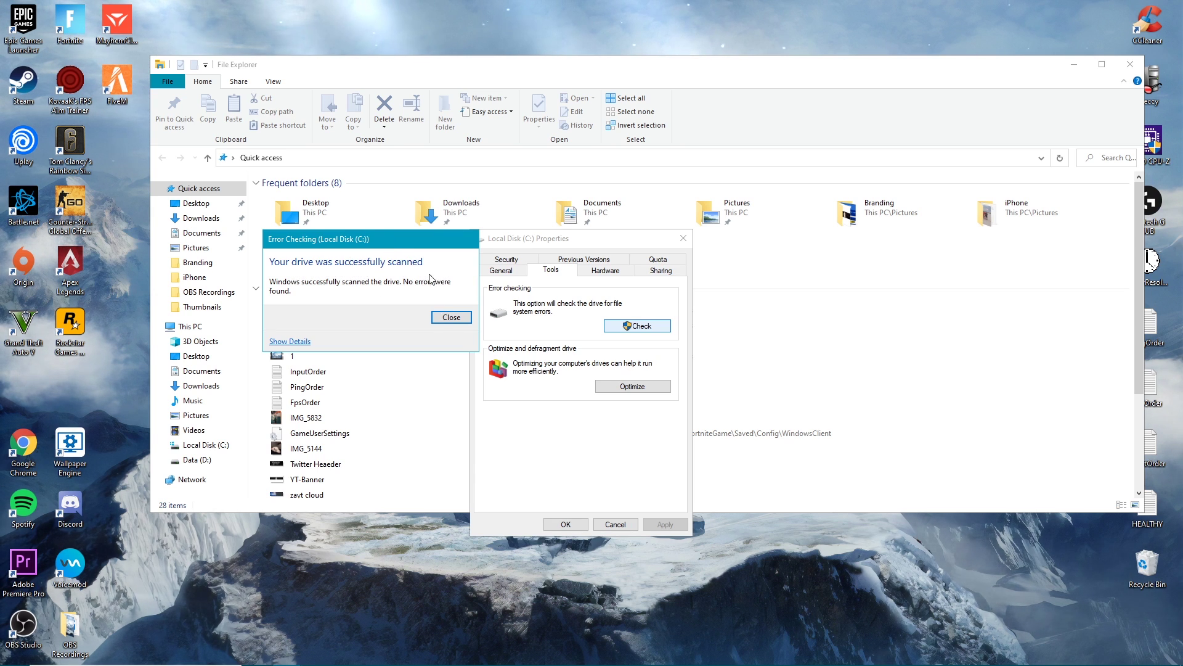
click(450, 317)
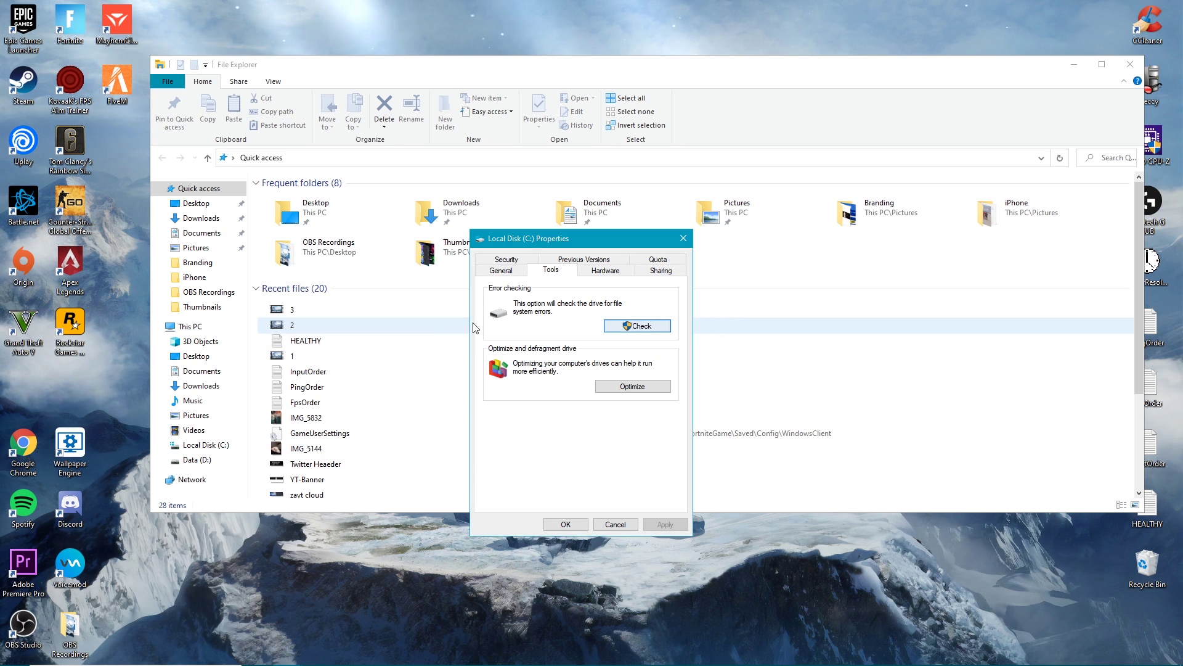
click(683, 238)
Bring up the properties of Data (D:), move the window toward the middle, and show its error-checking and optimization tools.
right_click(212, 461)
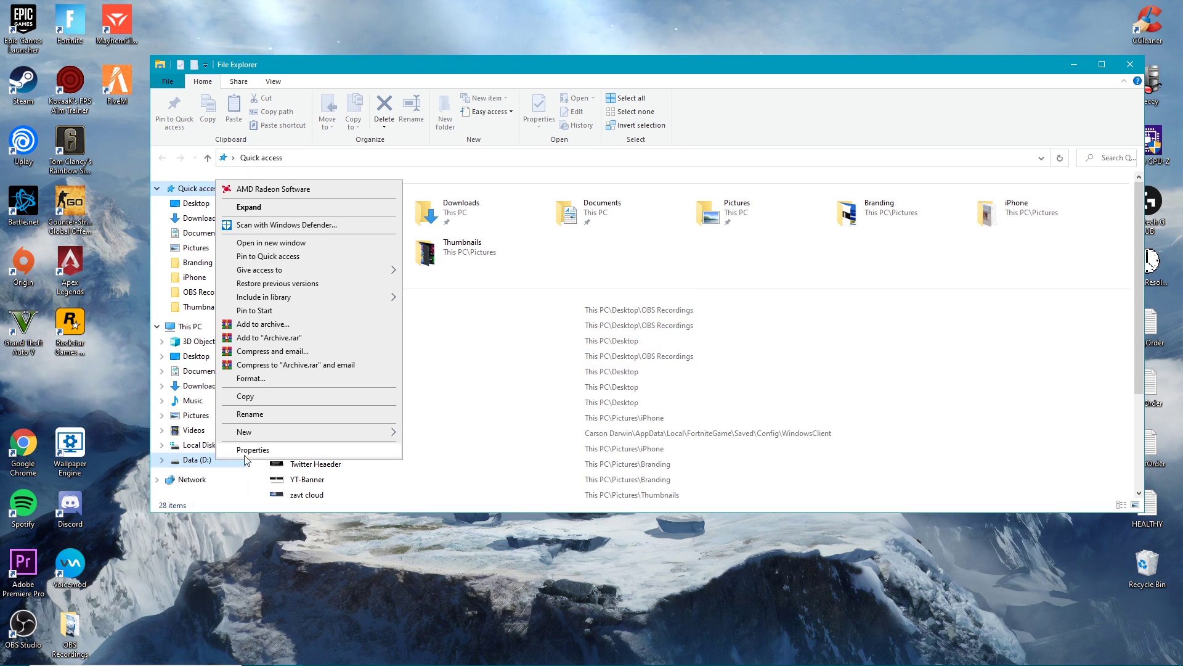
click(249, 450)
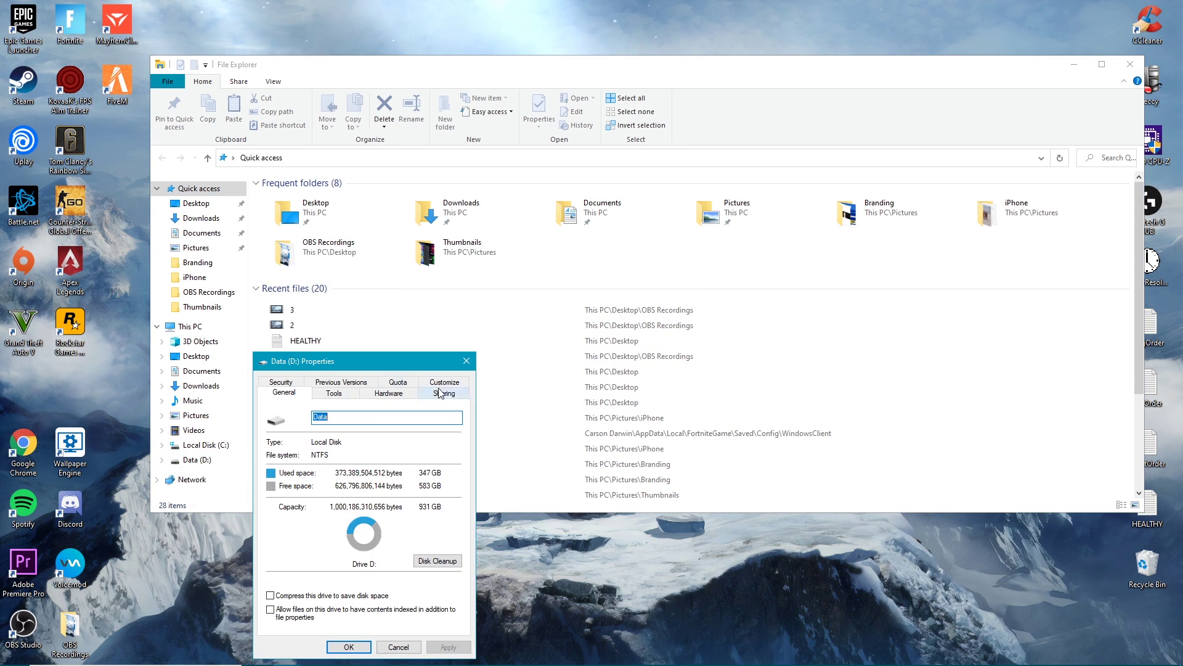
drag(396, 364, 635, 264)
click(570, 299)
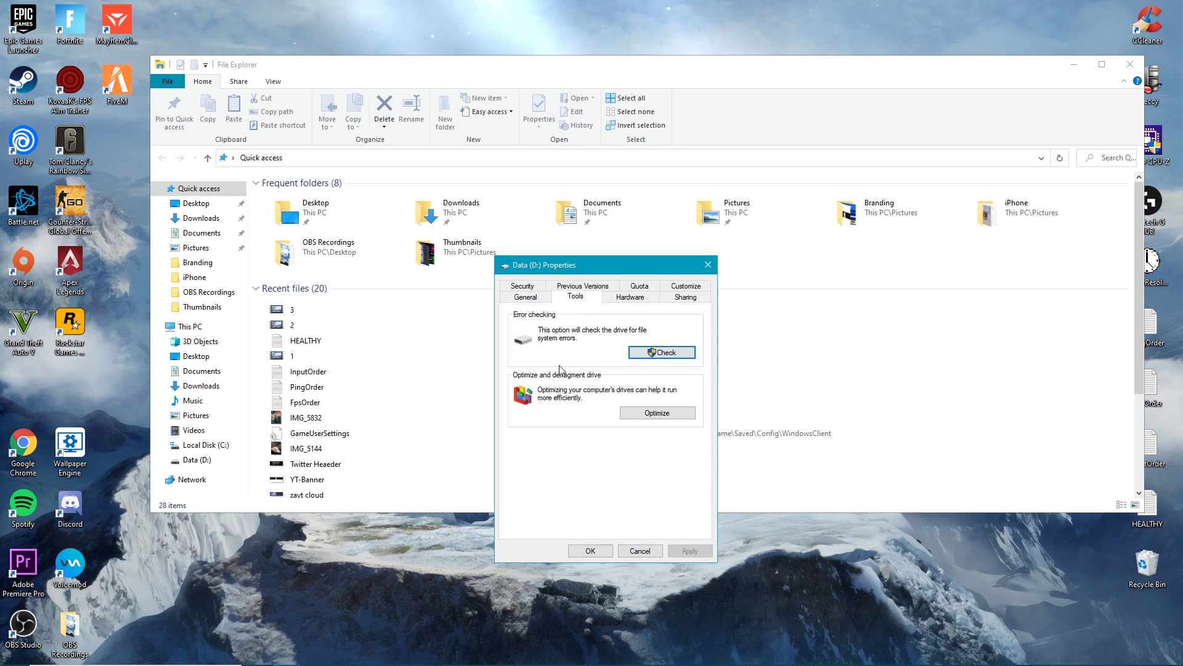
Open Optimize Drives, select Data (D:) to view its status, and close Optimize Drives, the drive properties and File Explorer.
click(654, 414)
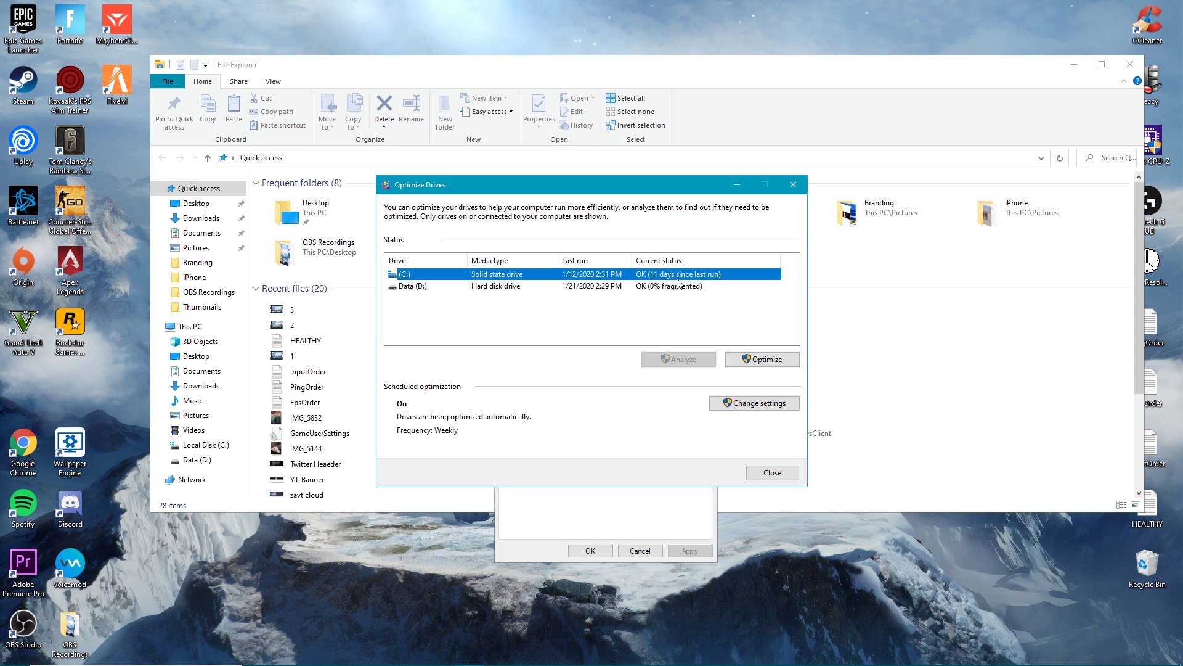
drag(634, 185, 543, 195)
click(390, 297)
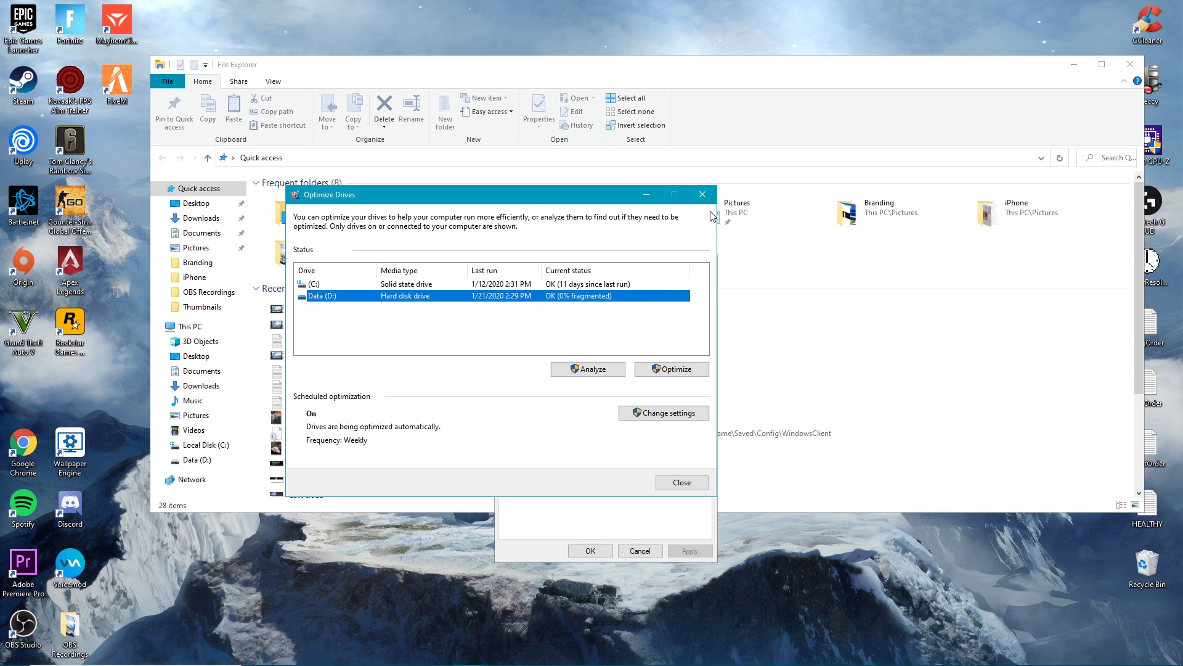
click(702, 194)
click(730, 266)
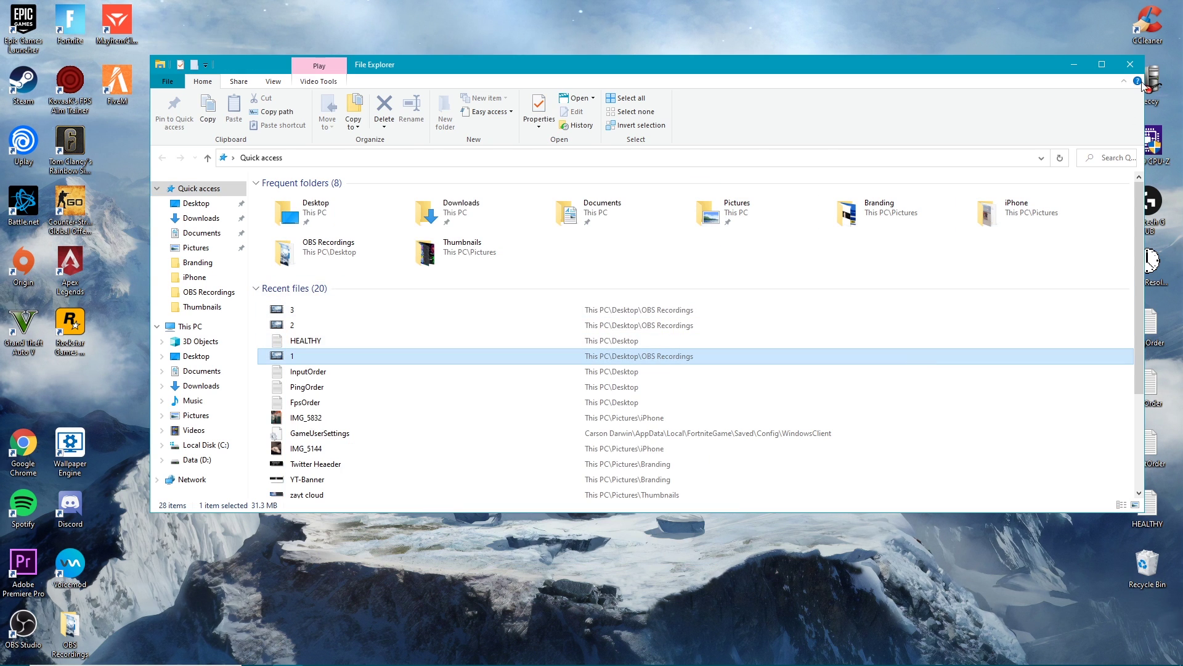
click(1130, 64)
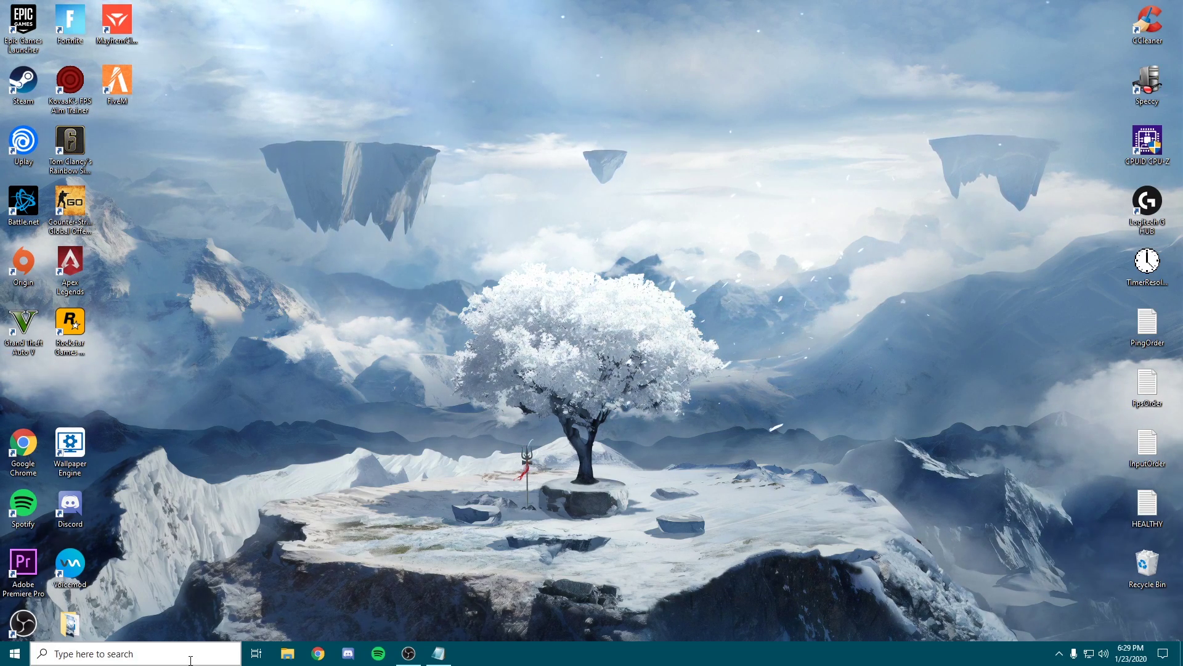
Search Windows for "windows memo", open Windows Memory Diagnostic as administrator to view its check options, and close it.
click(190, 653)
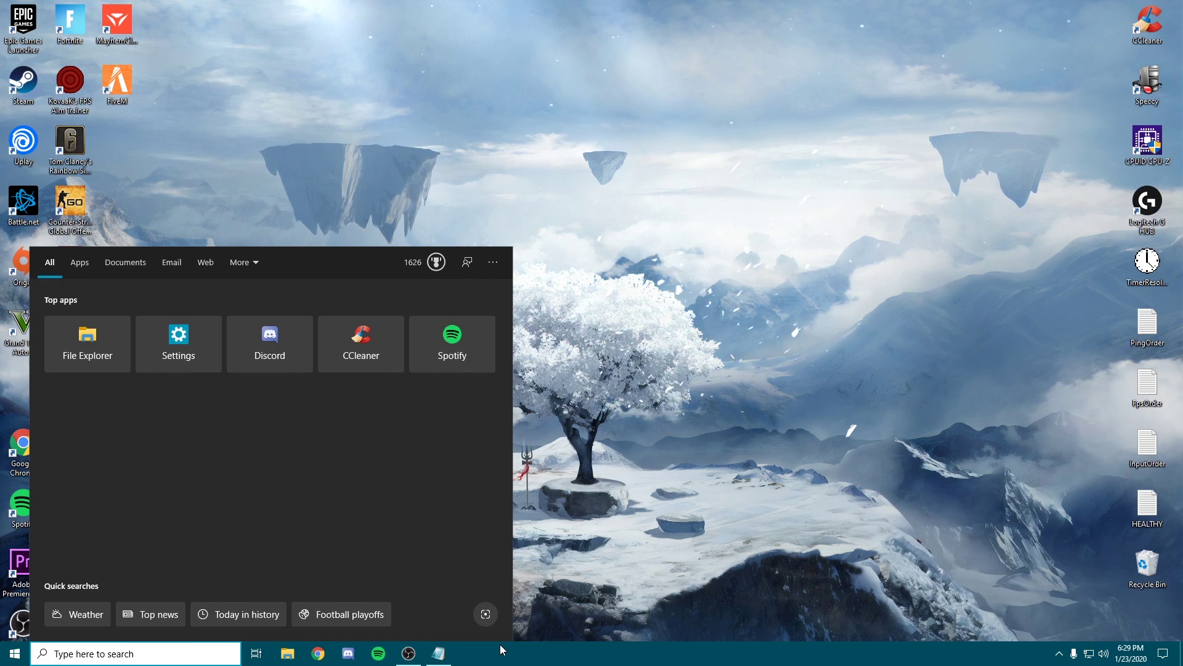
text(win)
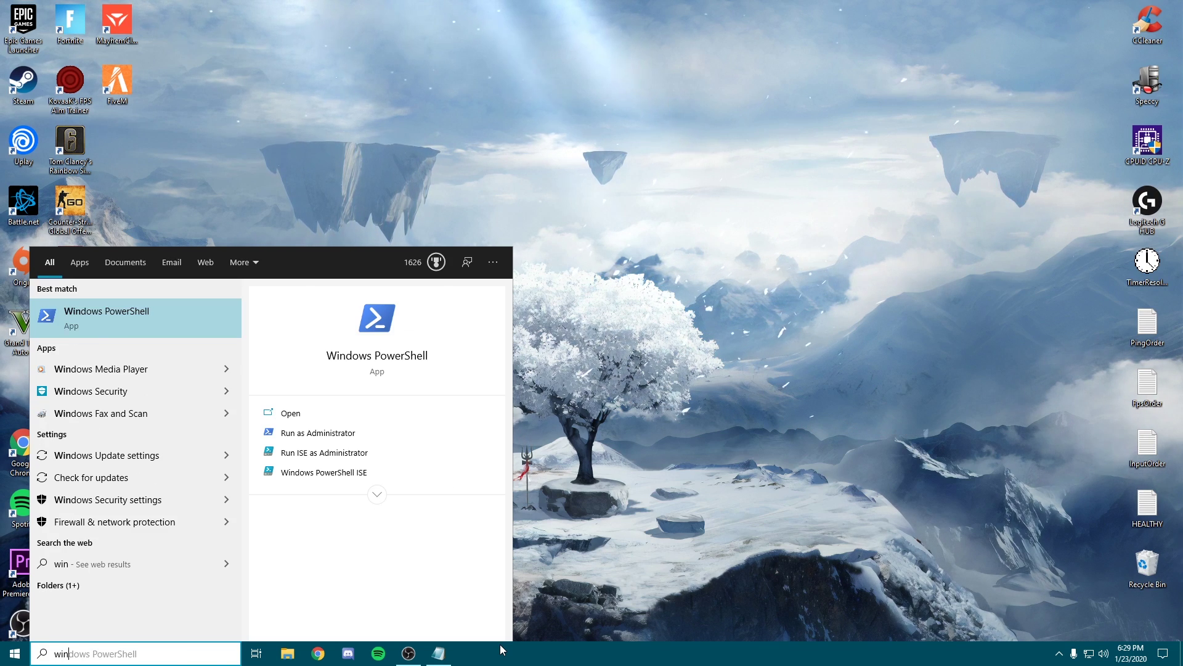
text(dow)
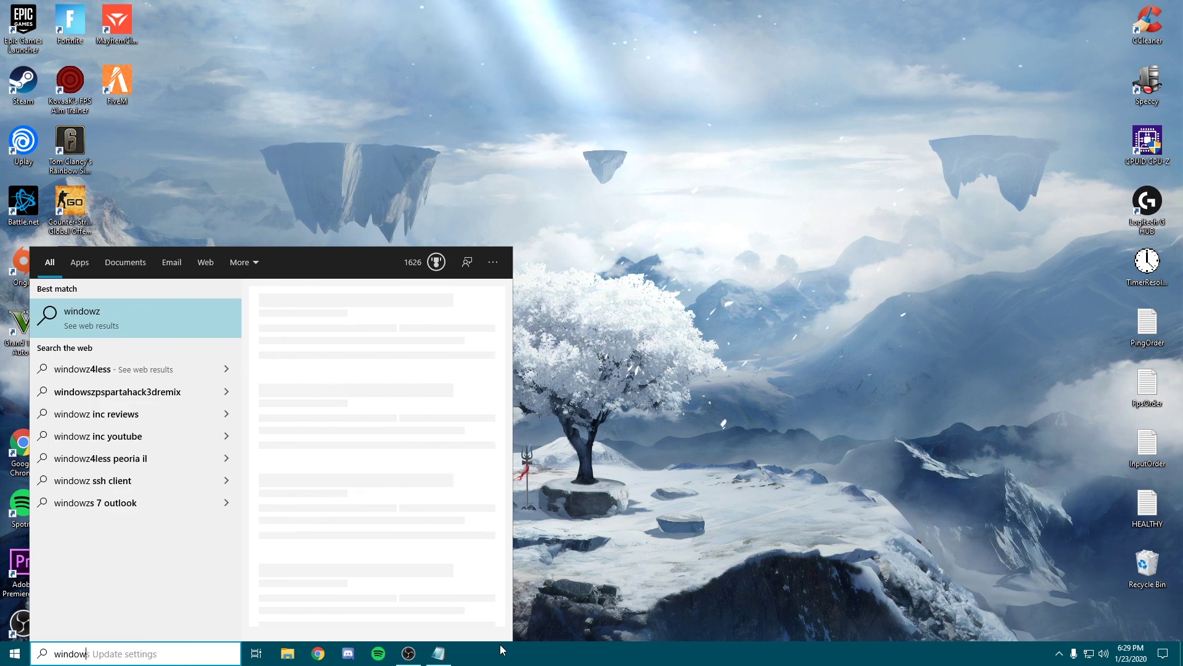
text(s memo)
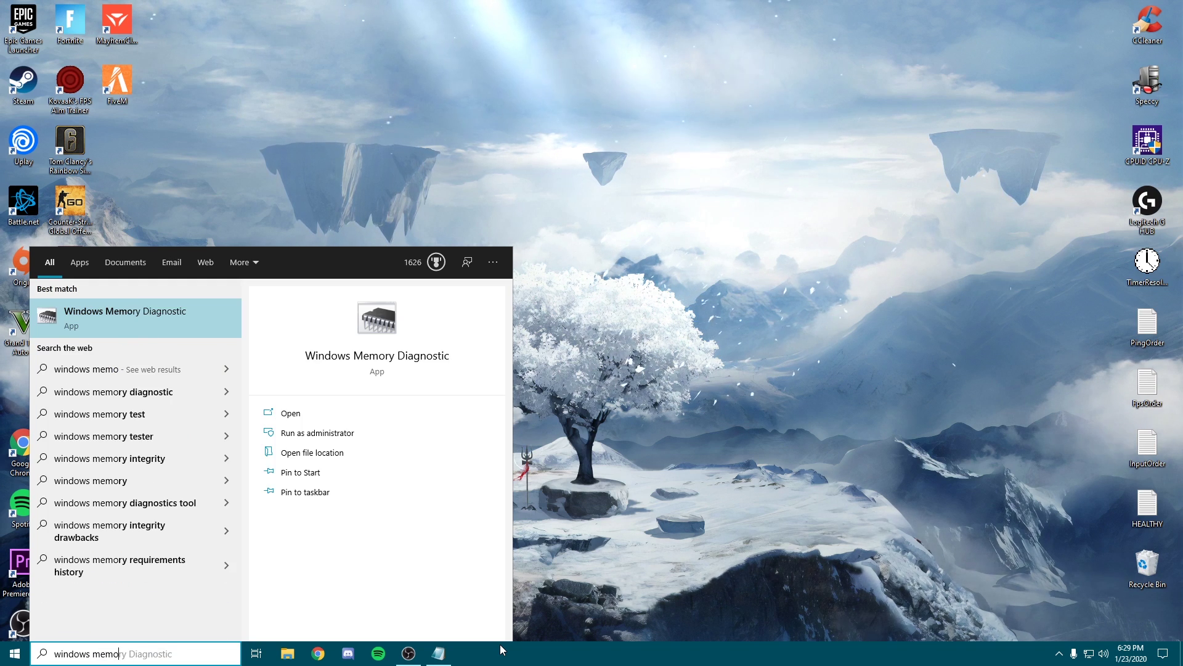
click(364, 439)
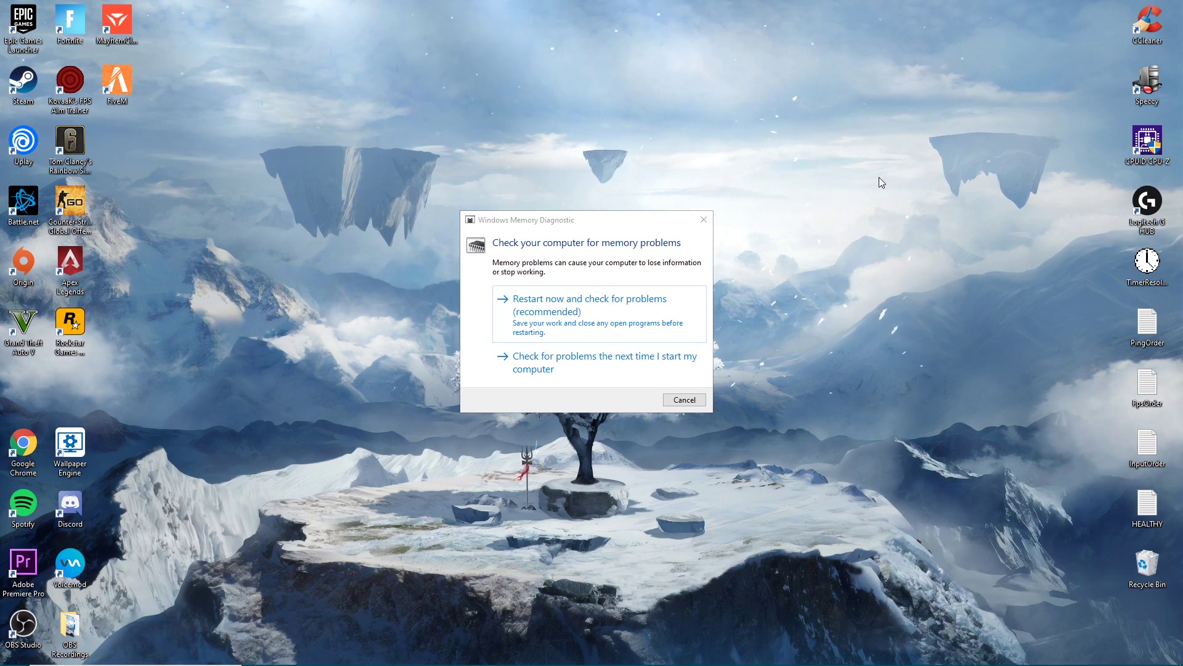
click(708, 226)
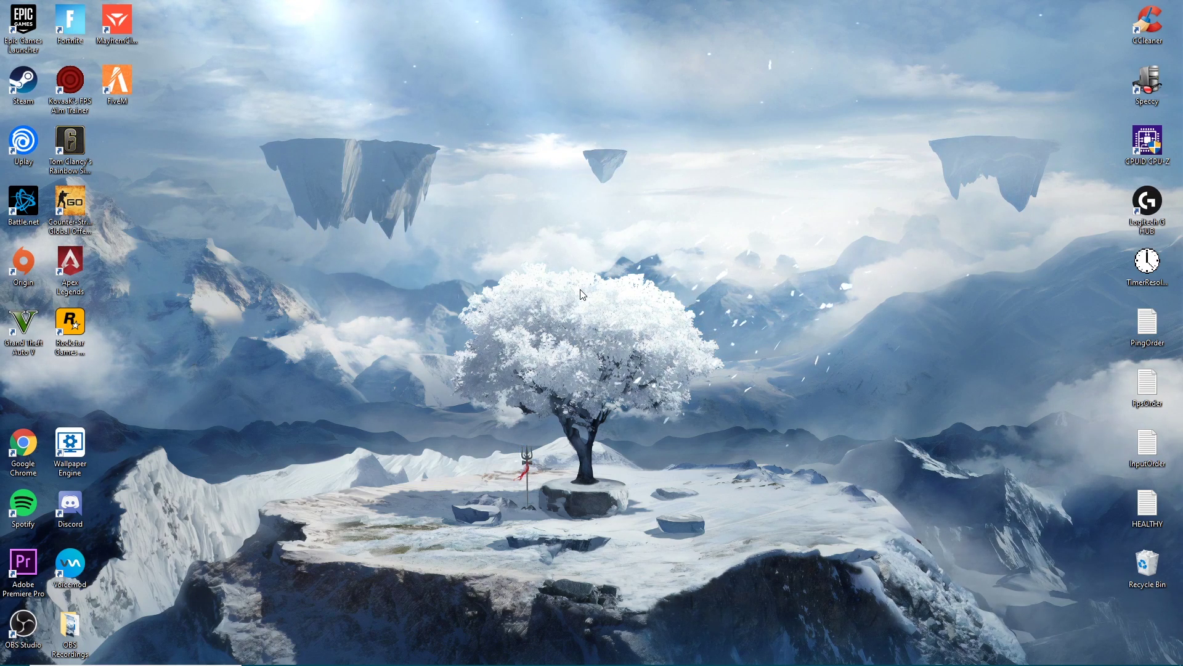
Search Windows for "powershell" and open Windows PowerShell as administrator, allowing it to make changes.
click(228, 652)
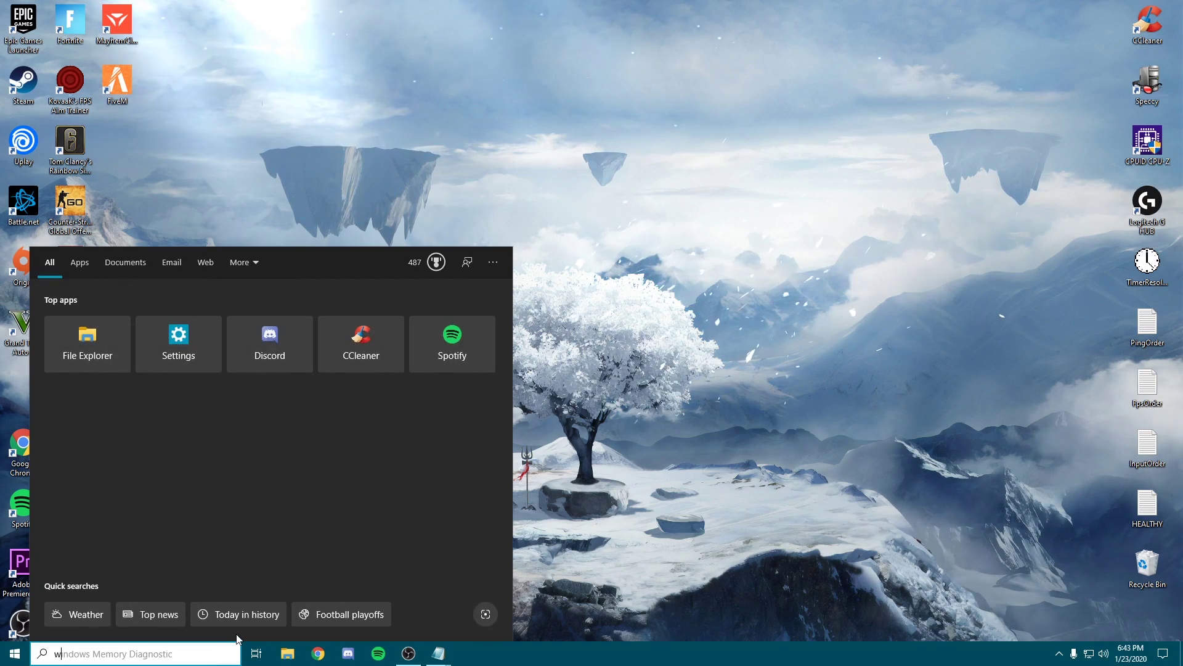
text(win)
key(BackSpace)
key(BackSpace)
key(BackSpace)
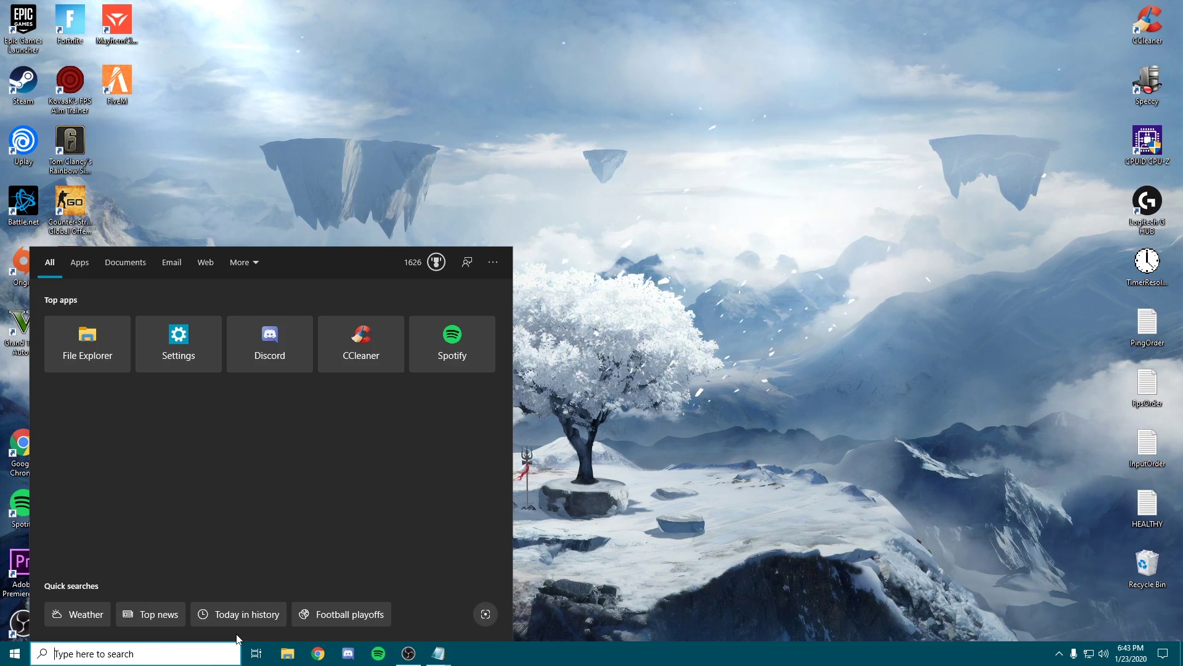
text(powershell)
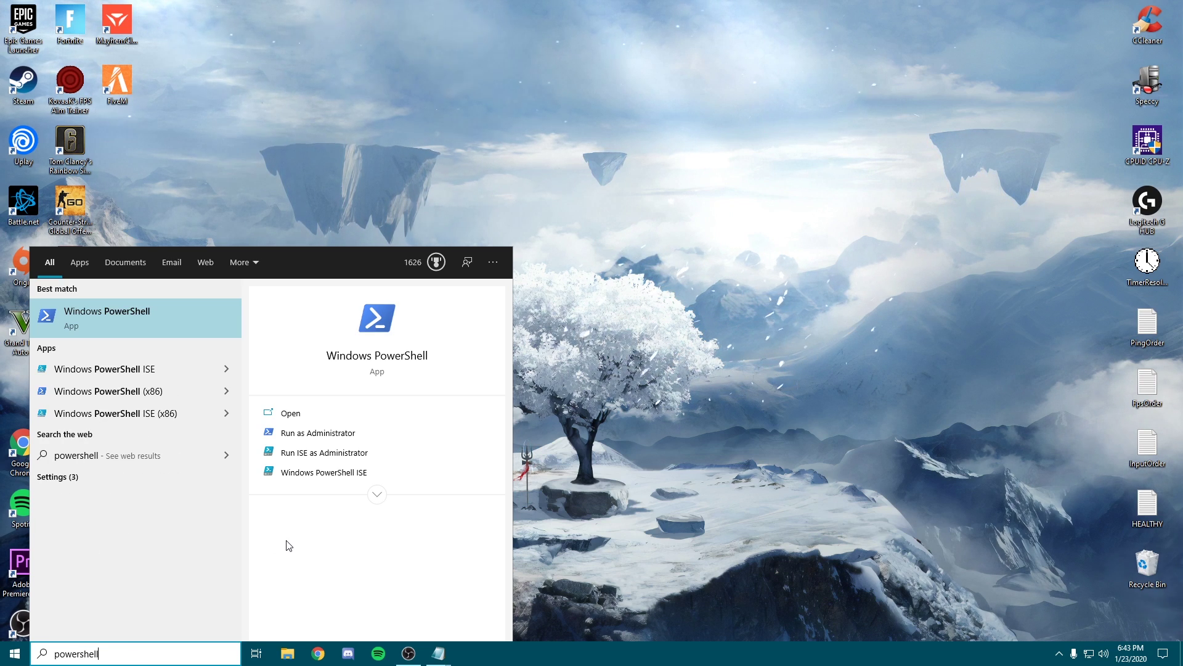
click(338, 434)
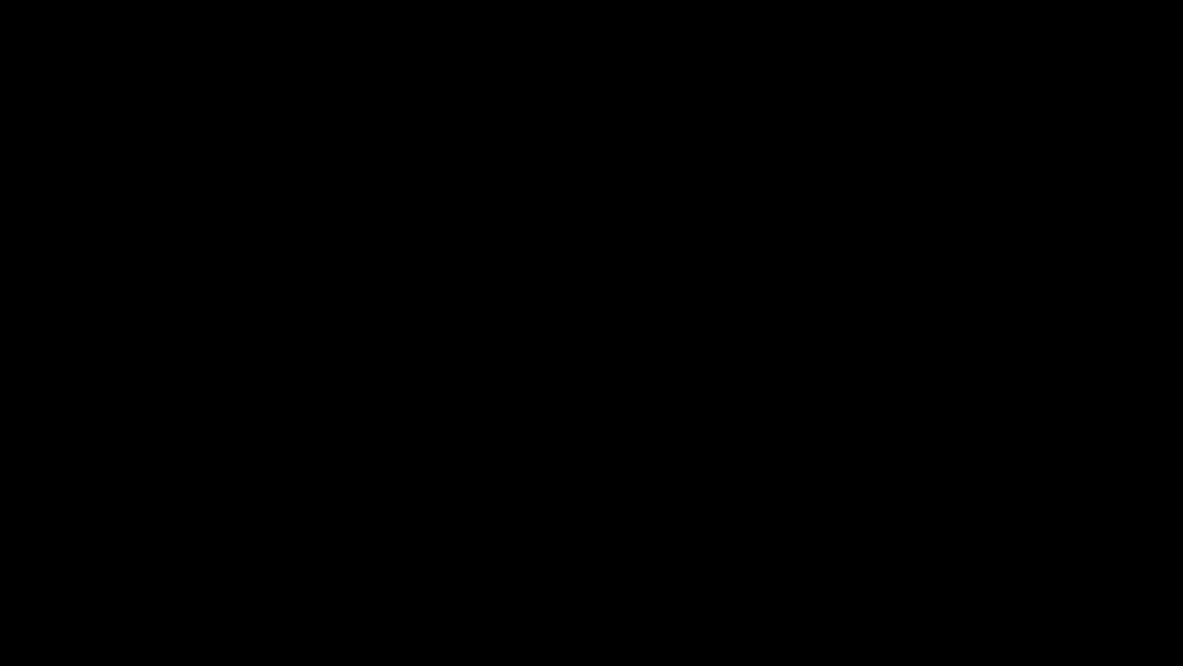
key(alt+y)
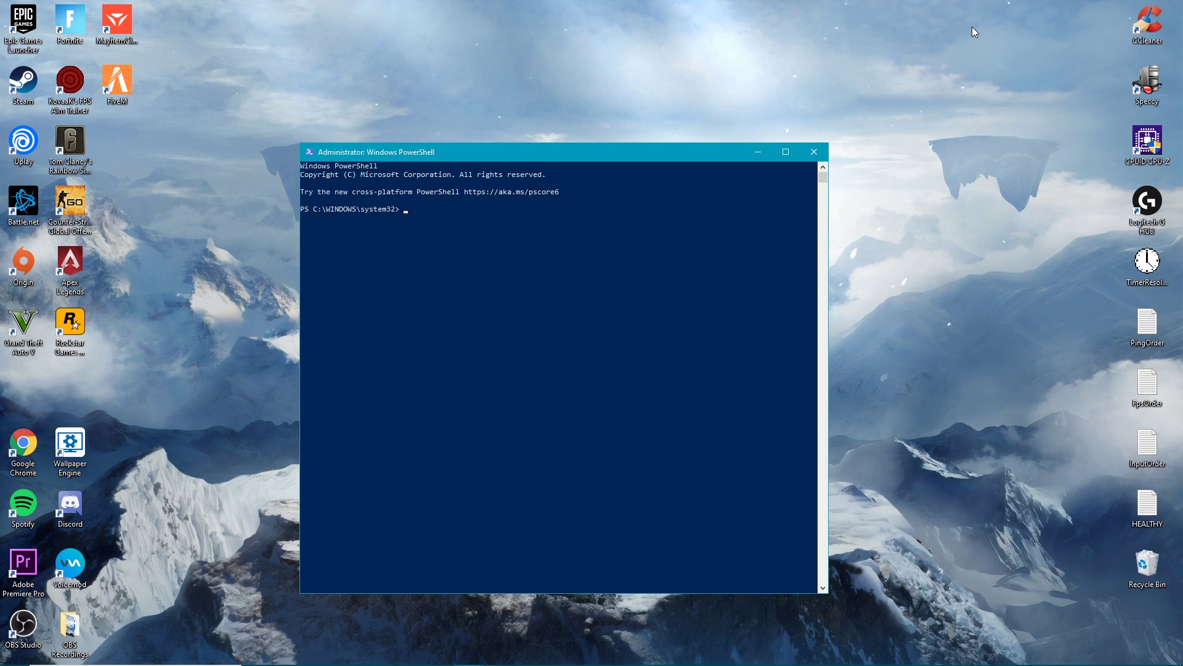
Add the Ultimate Performance power plan with the command powercfg -duplicatescheme e9a42b02-d5df-448d-aa00-03f14749eb61, and close PowerShell.
text(powercfg -duplicatescheme e9a42b02-d5df-448d-aa00-03f14749eb61)
key(Return)
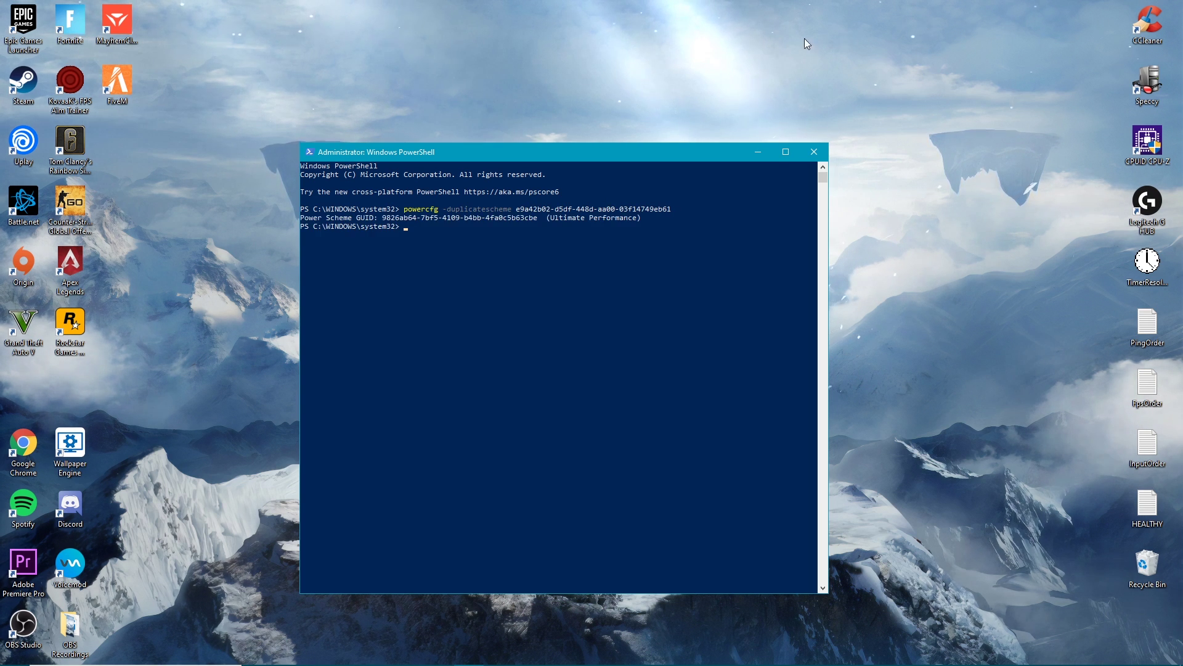
click(228, 223)
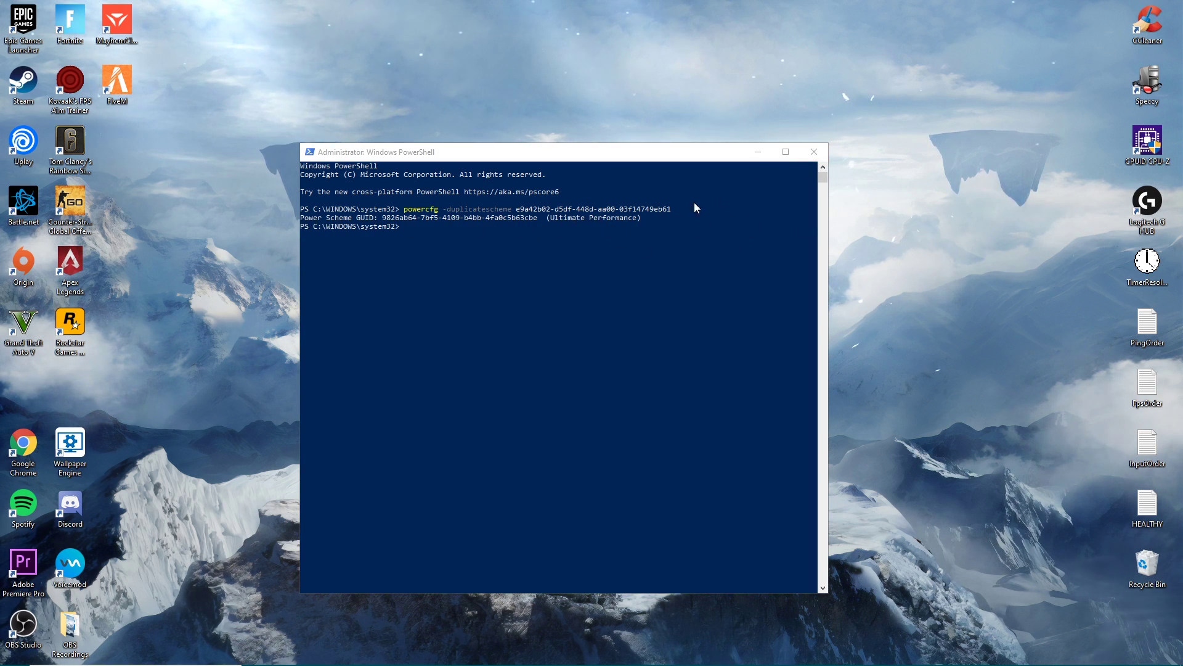
click(814, 152)
Search Windows for "choose a power pl", open Power Options, expand the additional plans, and select the Ultimate Performance plan.
click(156, 652)
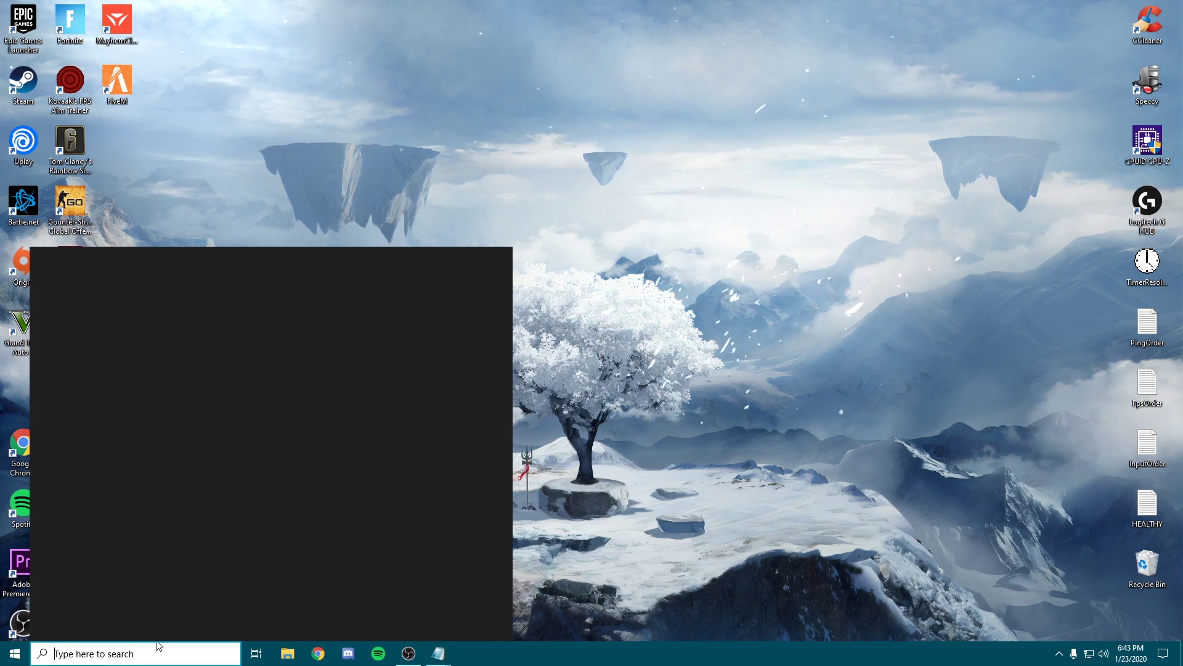
text(choose )
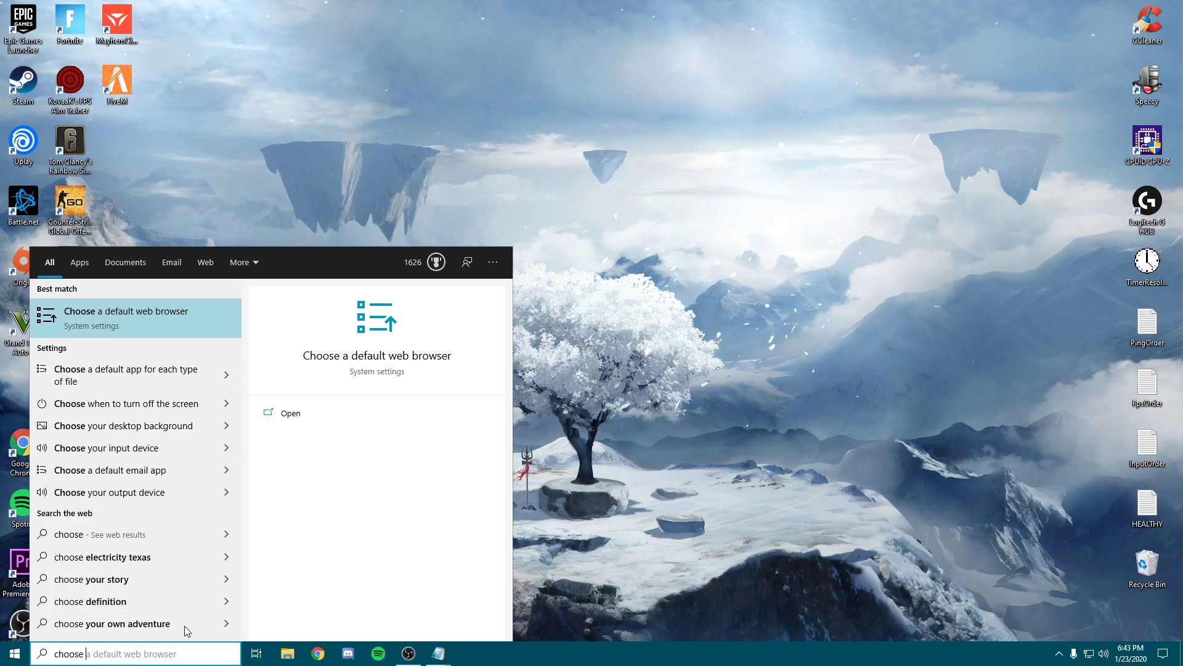
text(a power pl)
key(Return)
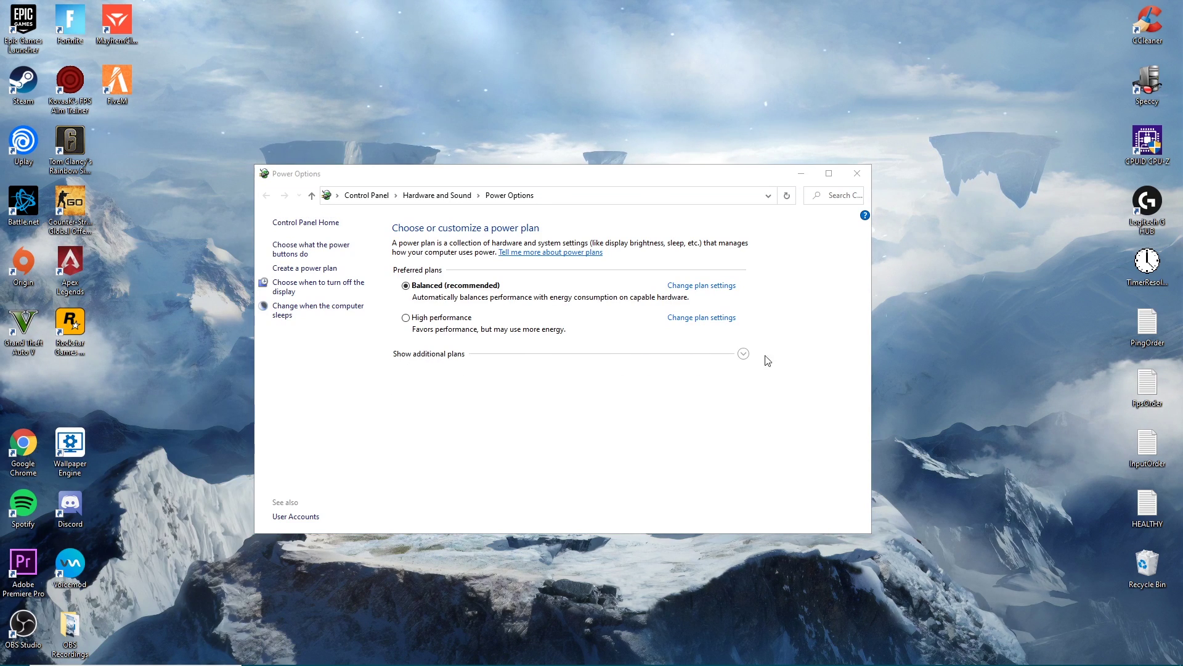
click(744, 353)
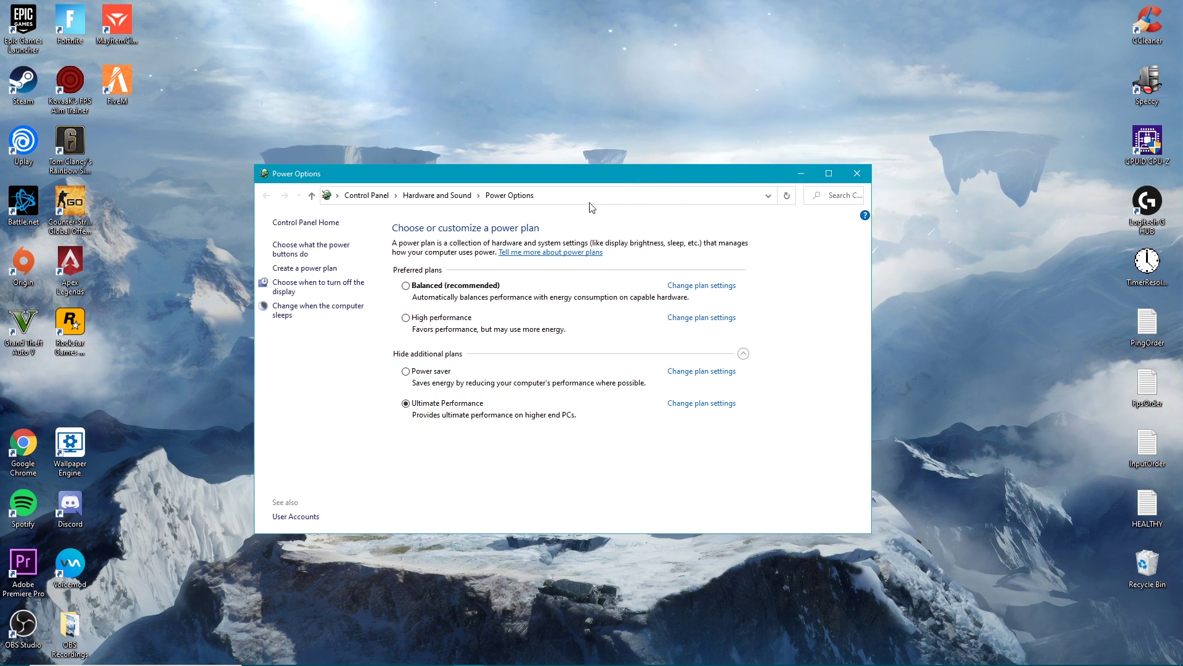
Reload the power plan list by going through Hardware and Sound, check the selected plan, and close Power Options.
click(437, 195)
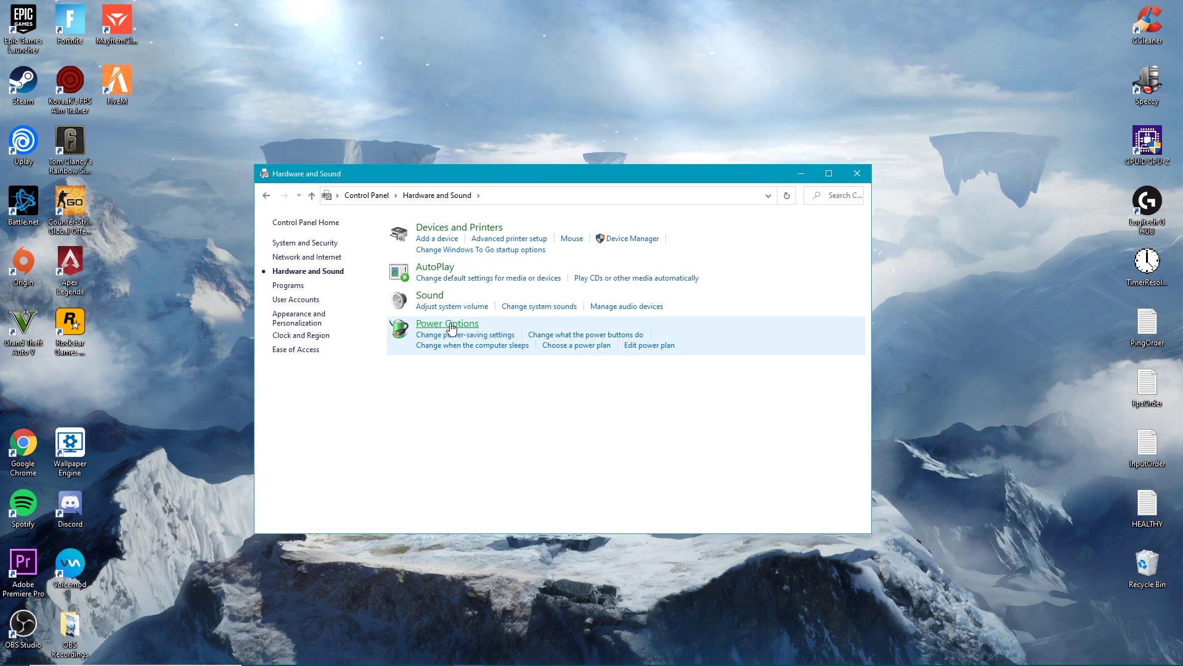
click(559, 348)
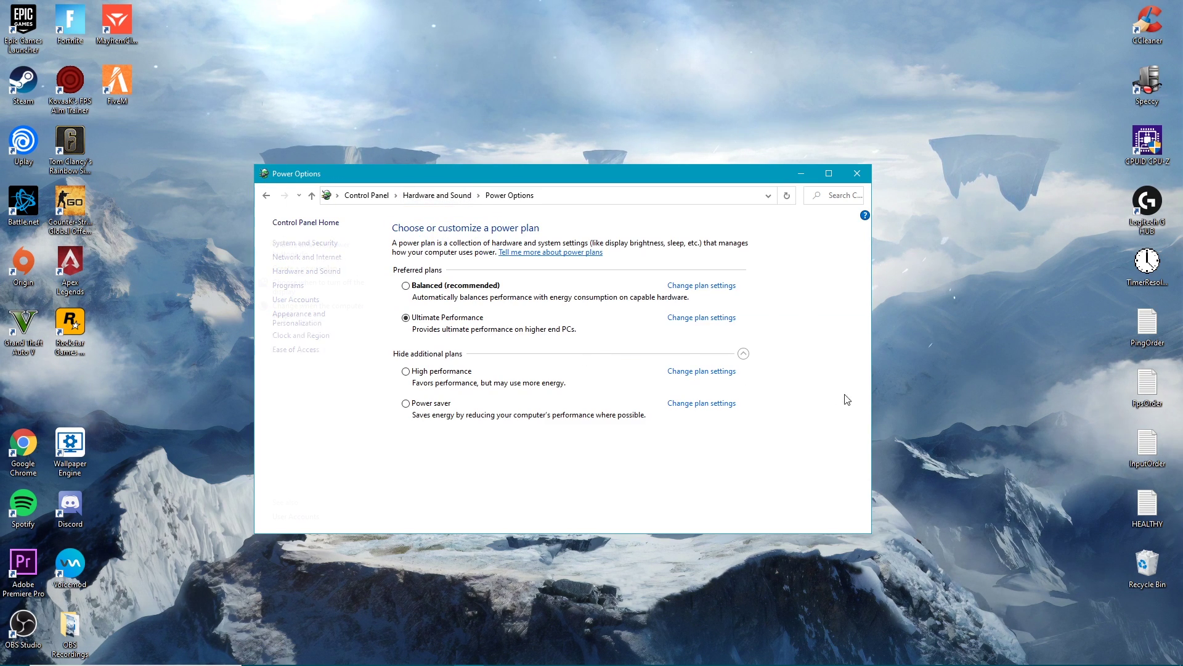
click(879, 287)
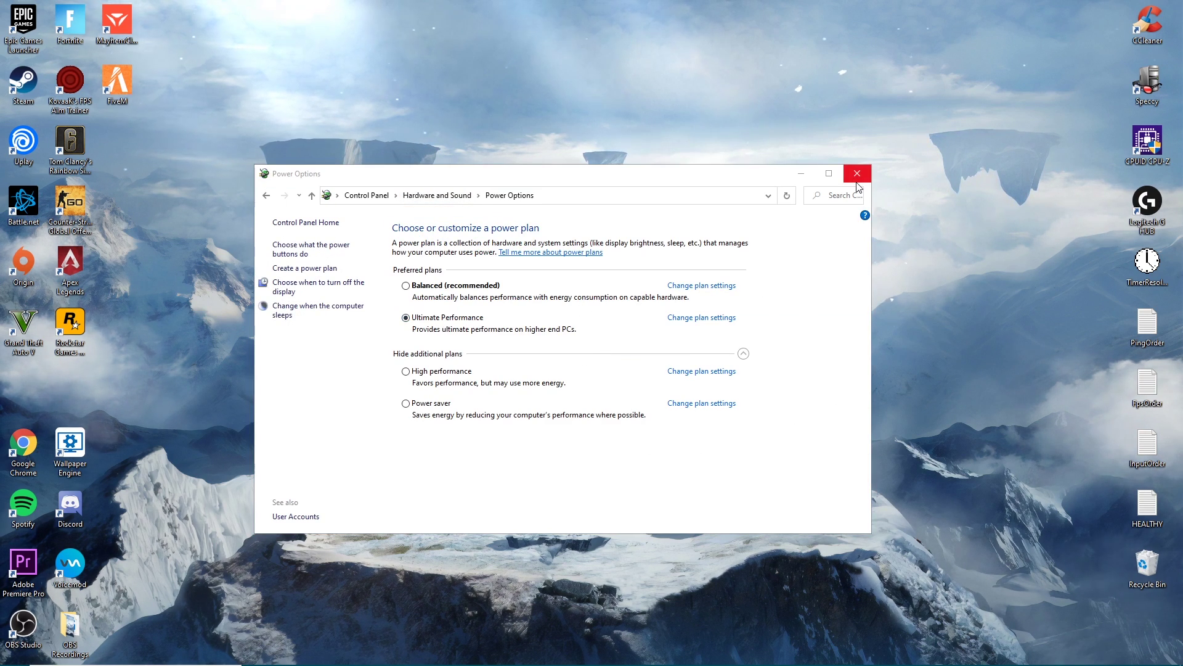
click(858, 175)
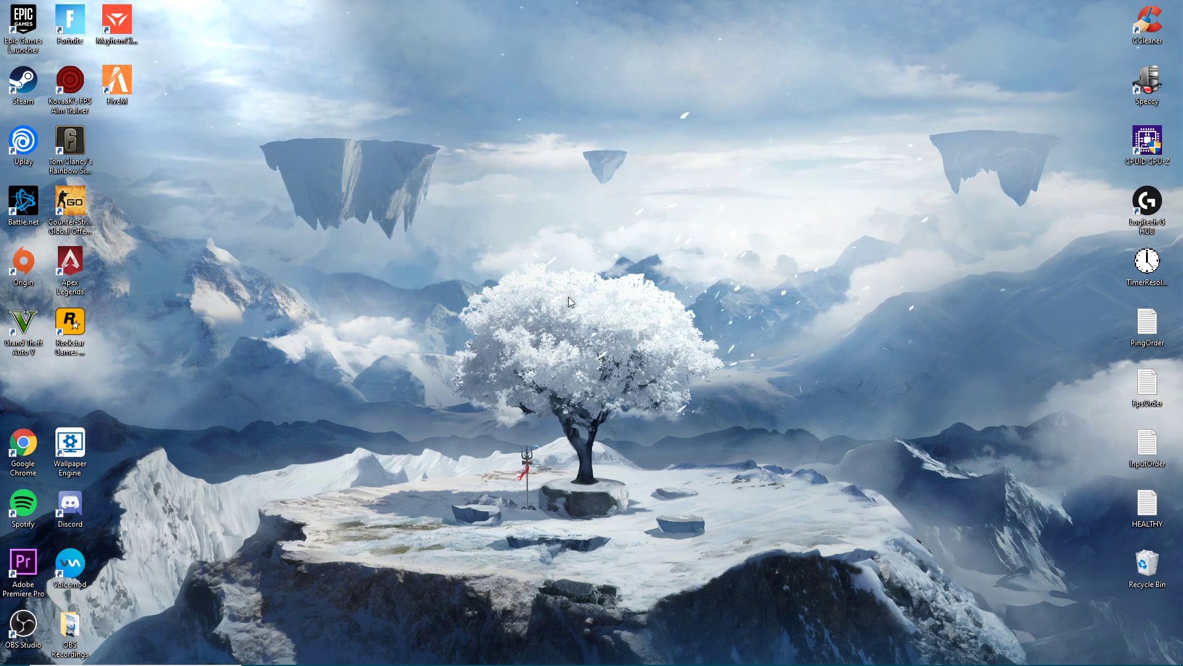
Open the Background apps page in the Windows privacy settings and review which apps are allowed to run in the background.
click(4, 658)
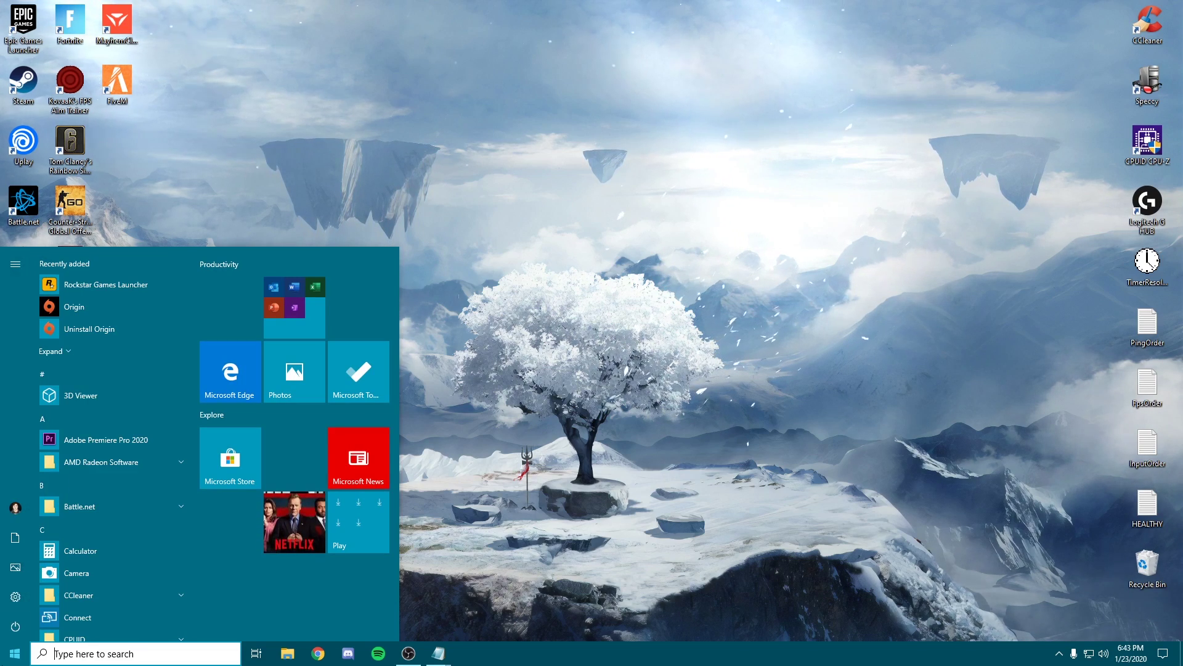
click(15, 596)
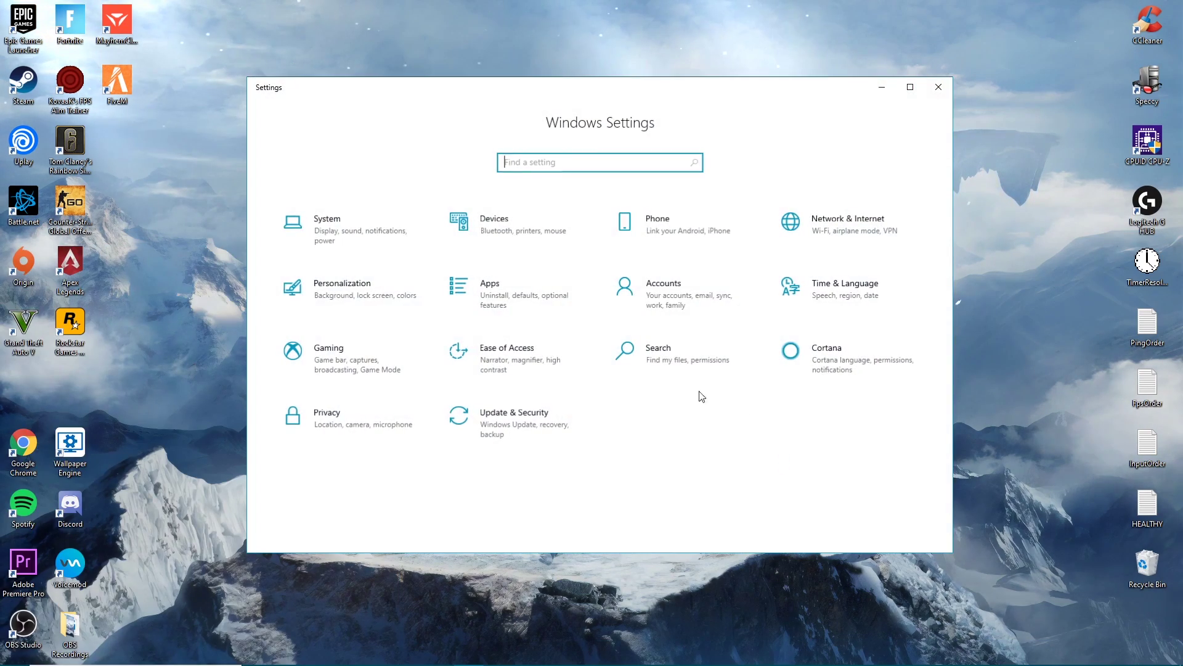
click(338, 427)
scroll(335, 429, down, 8)
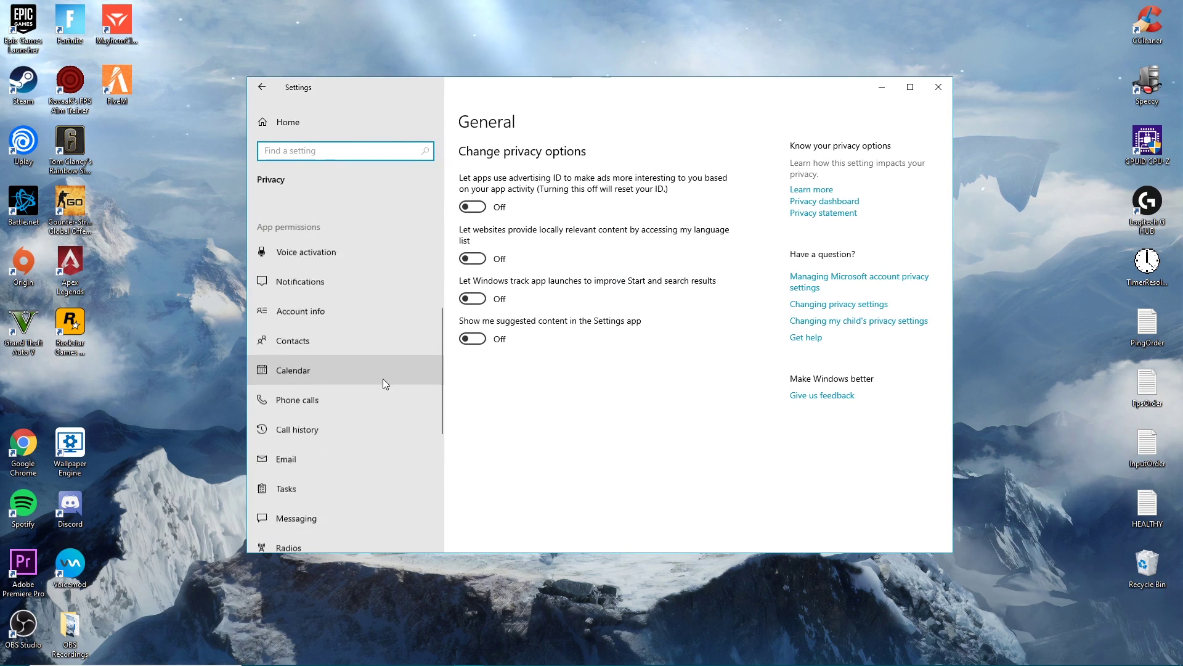
click(337, 364)
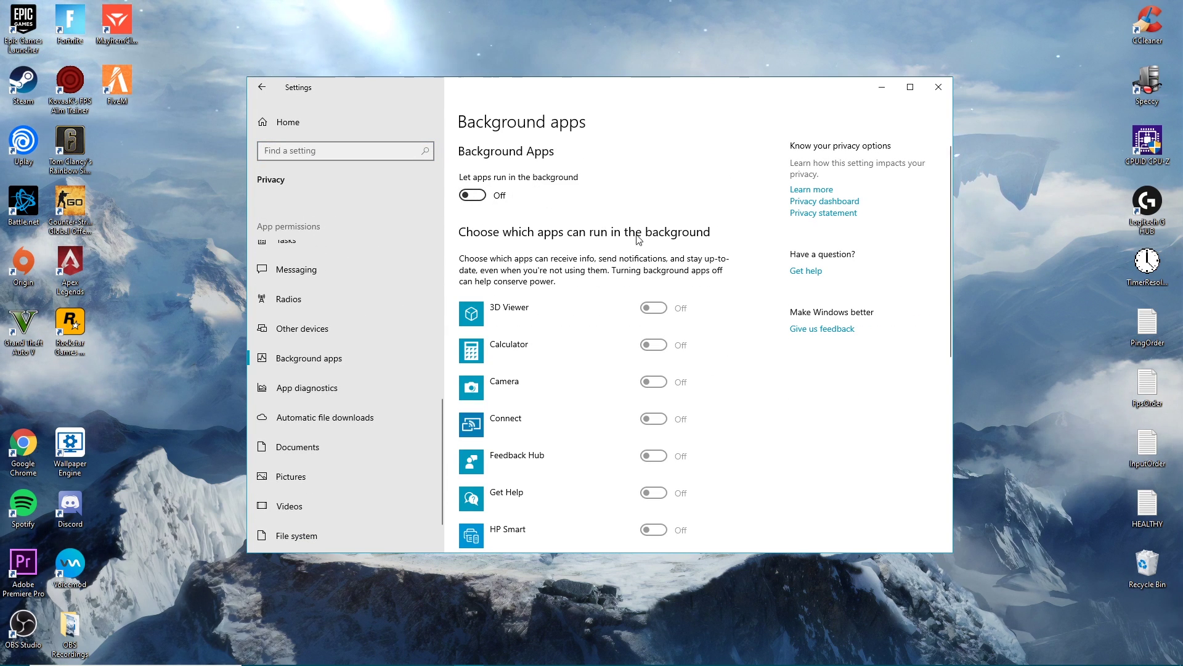
scroll(595, 290, down, 8)
scroll(638, 461, up, 6)
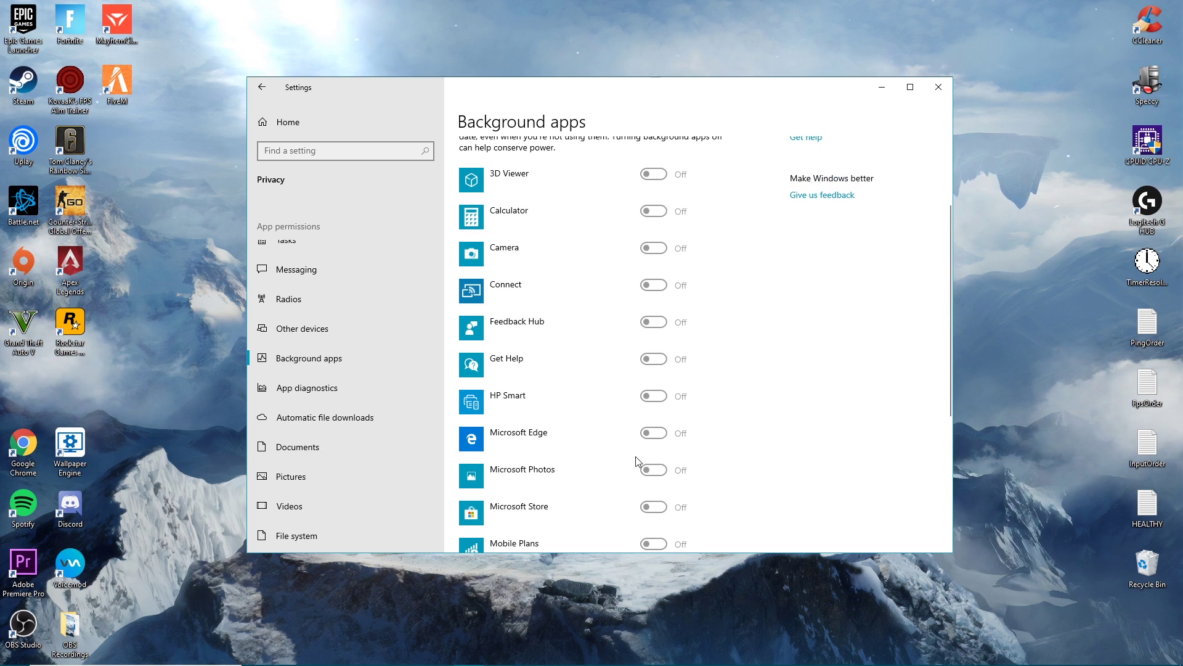
scroll(638, 461, up, 2)
scroll(734, 438, down, 8)
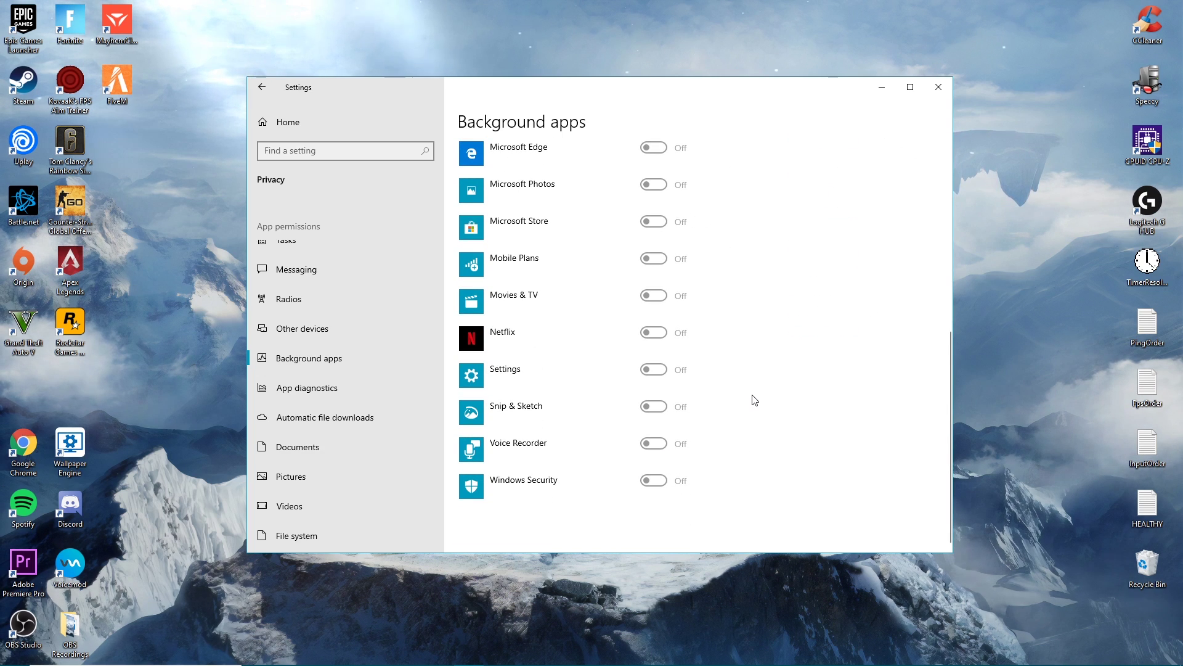
scroll(665, 210, up, 3)
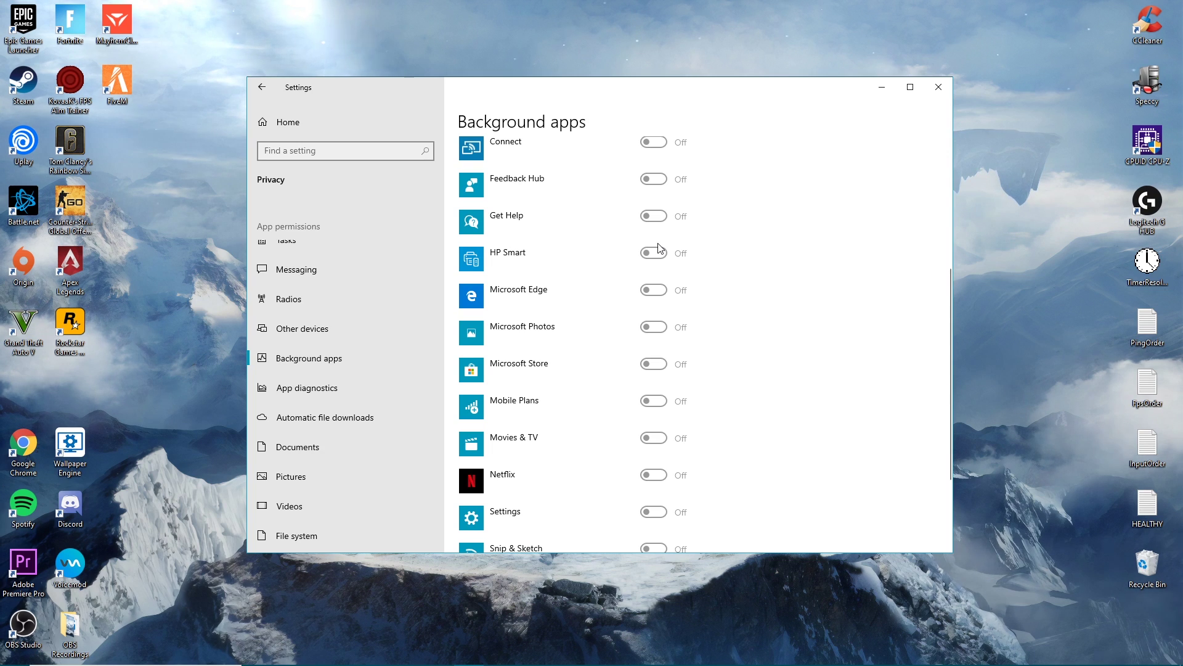
Review the Game bar recording option and keyboard shortcuts in the Windows gaming settings, and close Settings.
click(262, 87)
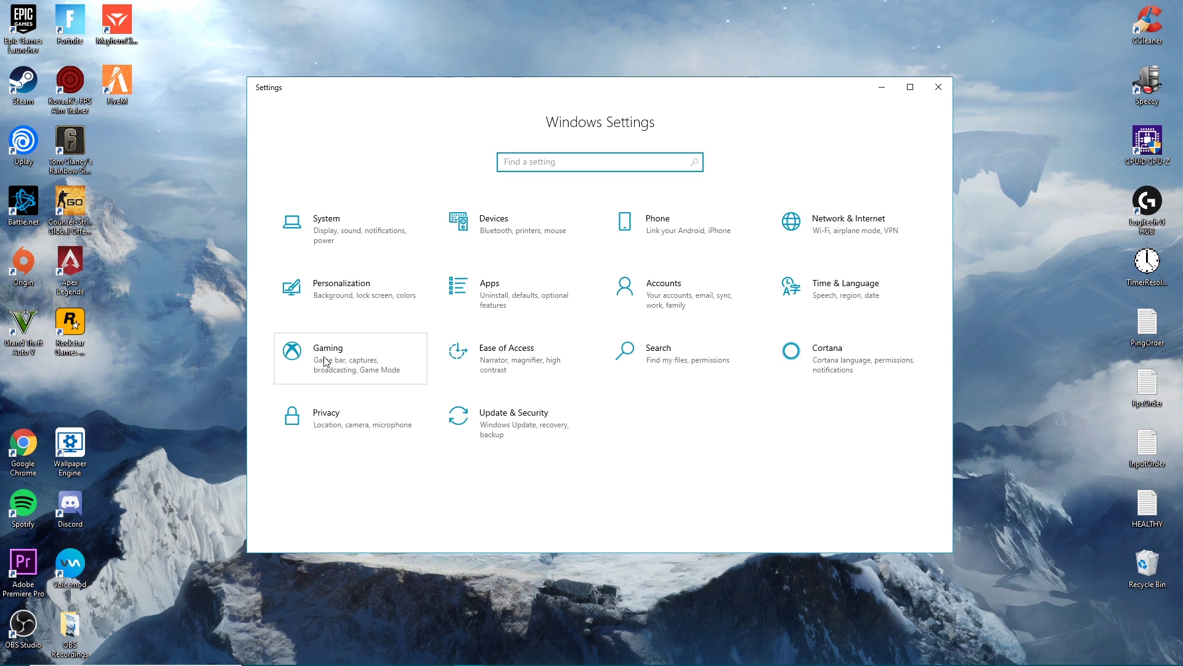
click(391, 362)
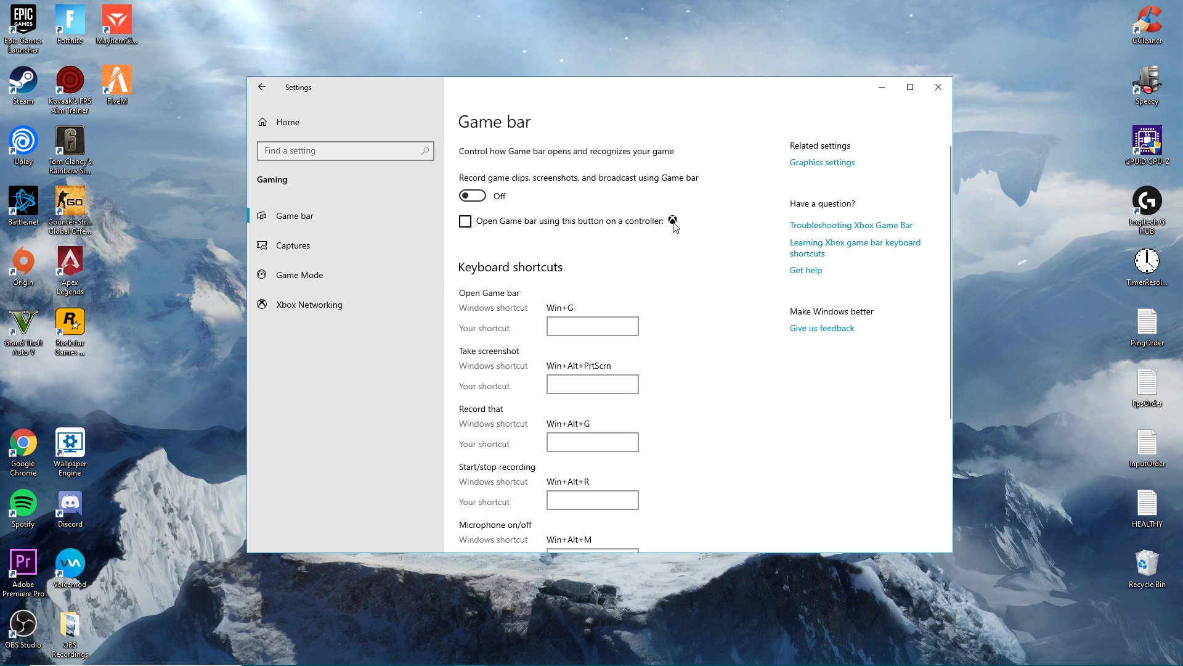
scroll(732, 335, down, 4)
scroll(874, 362, up, 1)
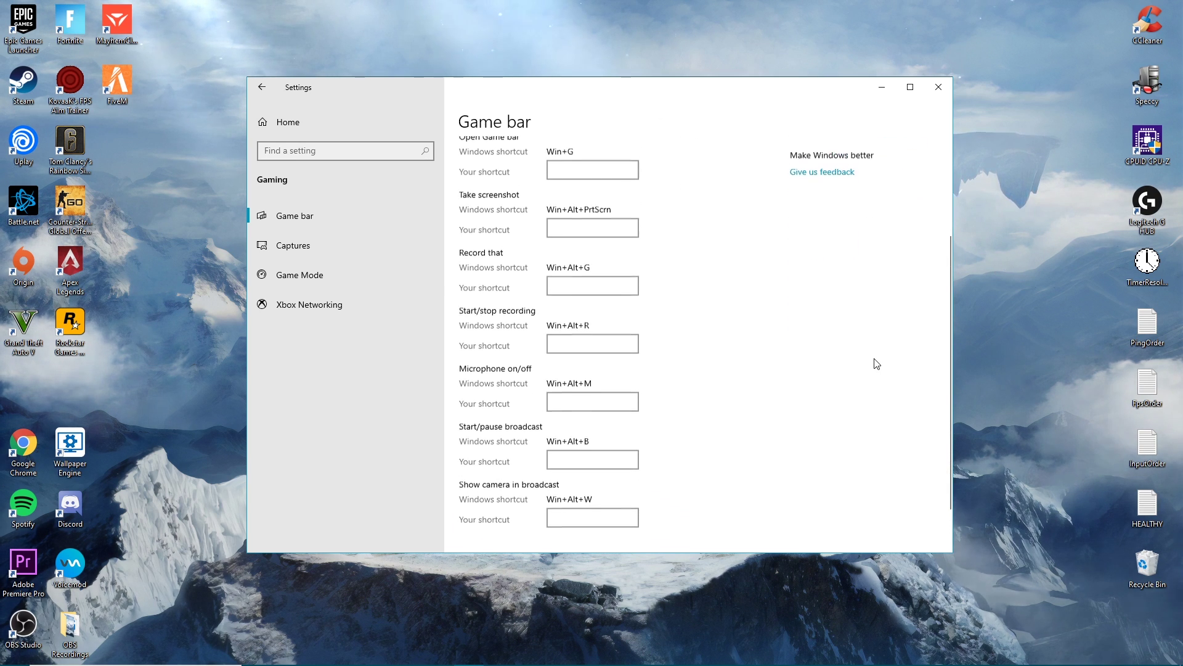
scroll(889, 356, up, 2)
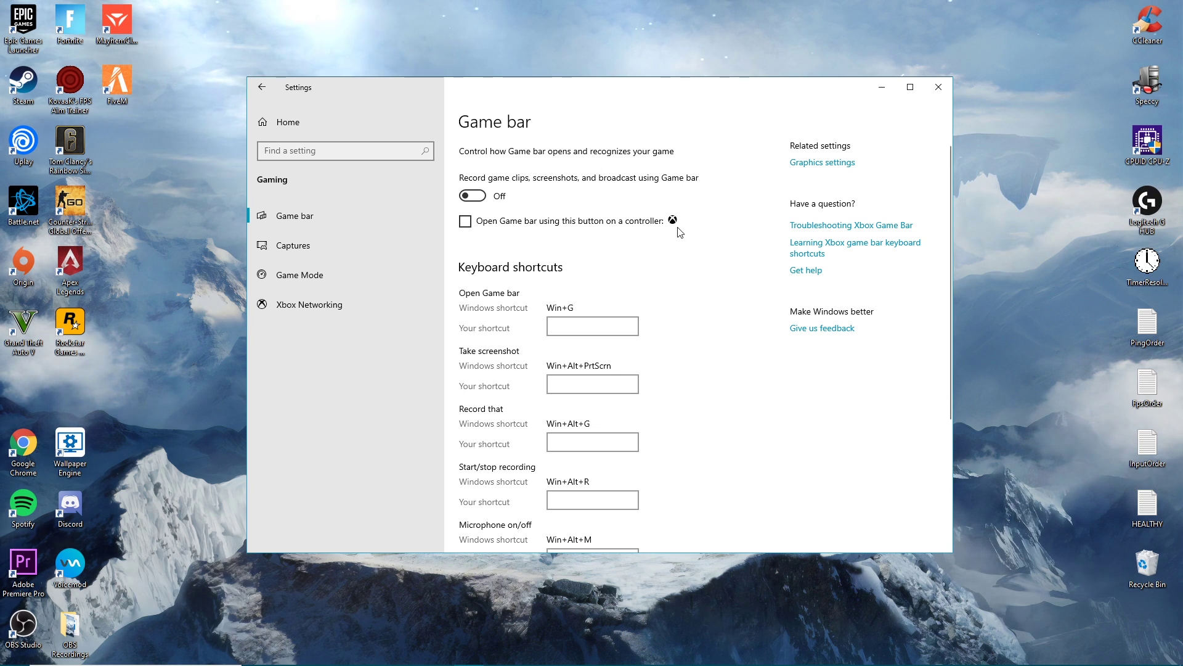
click(261, 87)
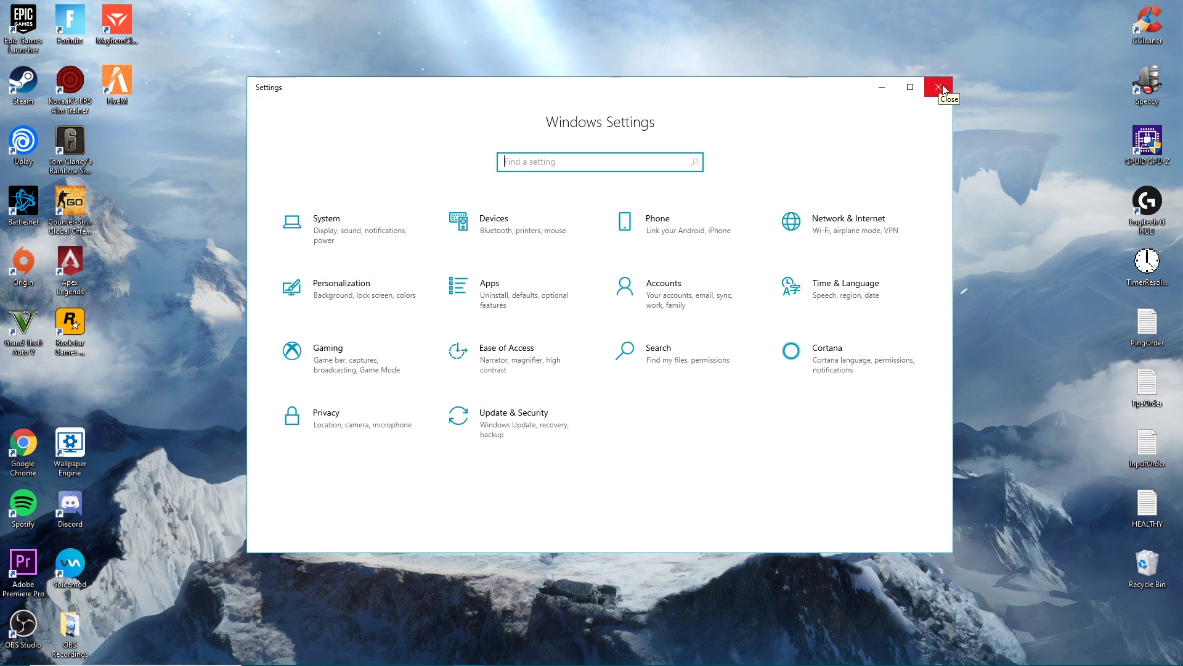
click(939, 87)
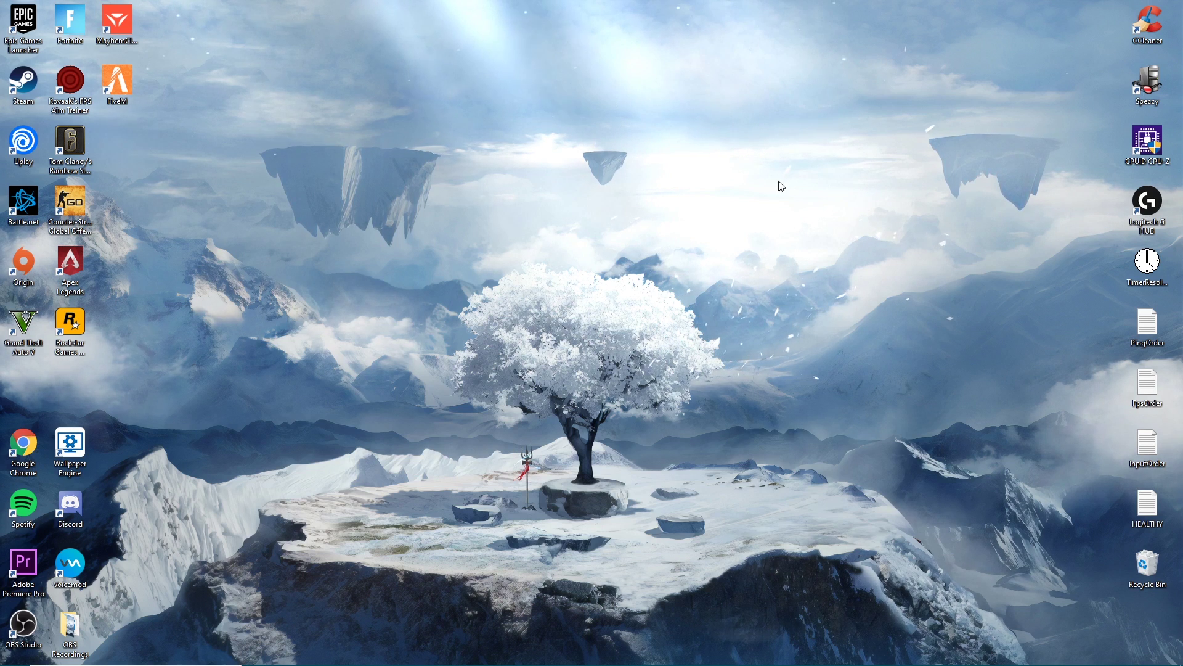
Search Windows for "hardware and sound", open Control Panel, and go to the Hardware and Sound settings for what the power buttons do.
key(super+s)
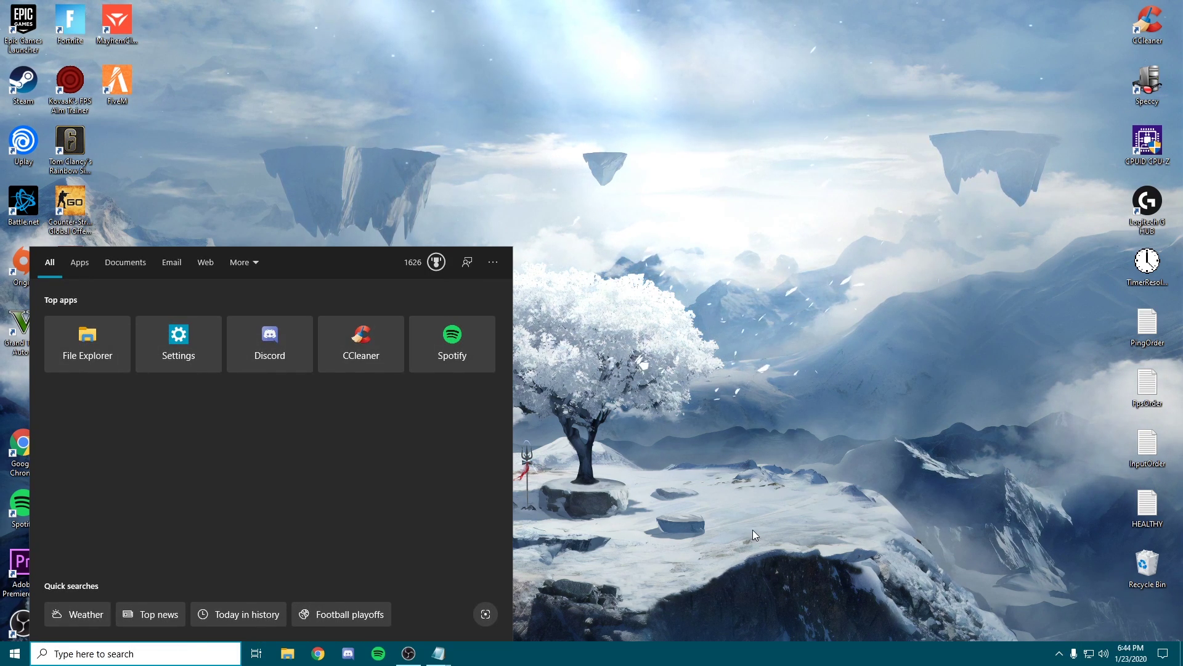
text(hardware)
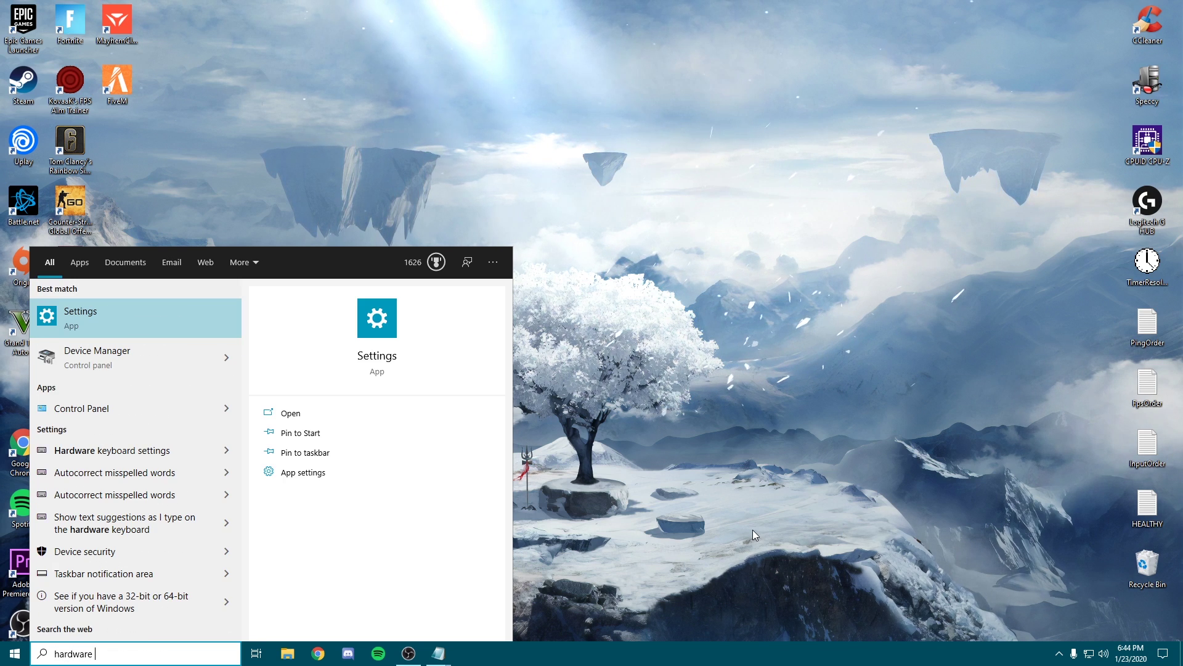
text( and sound)
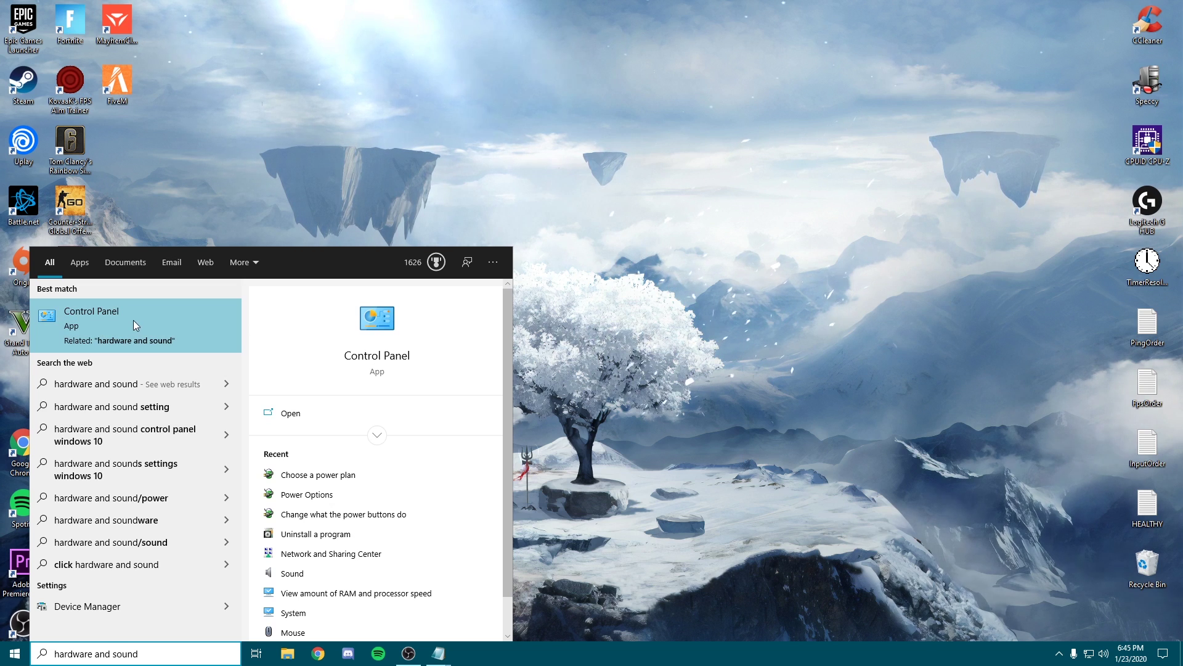
click(56, 333)
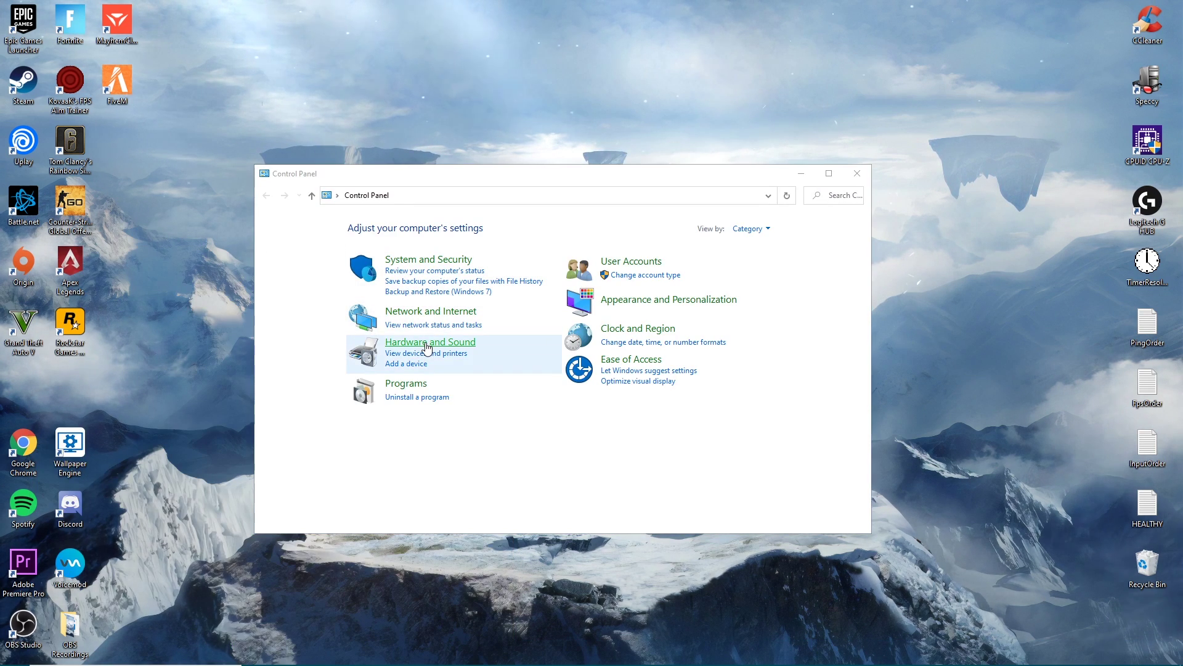
click(395, 344)
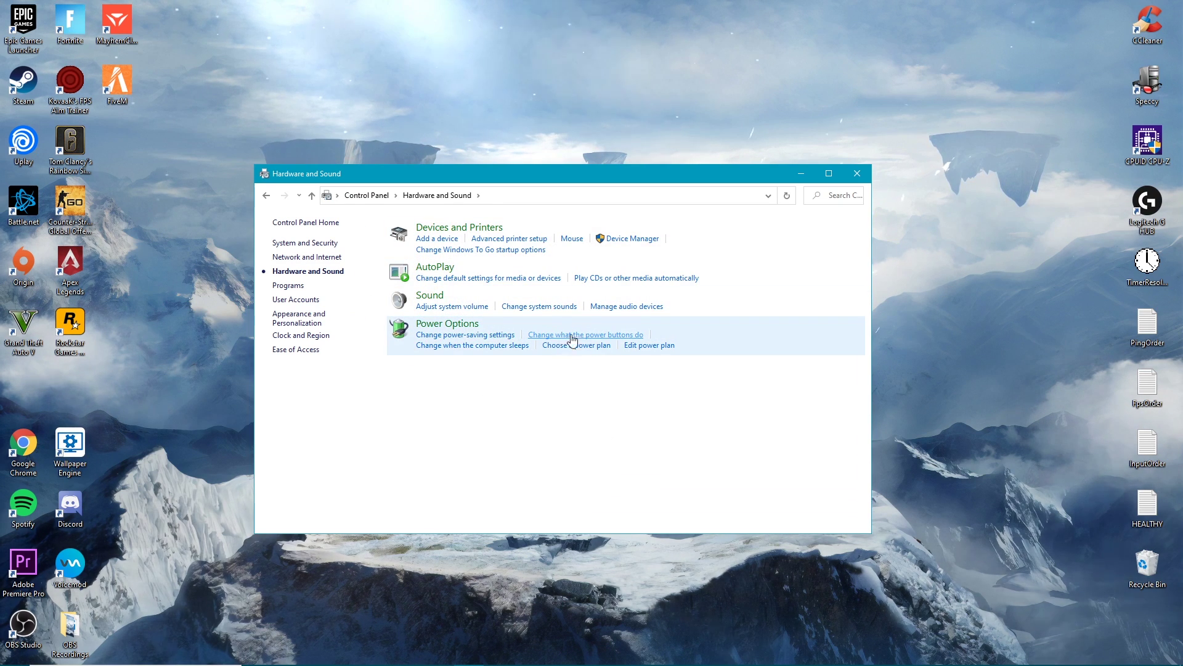
click(619, 336)
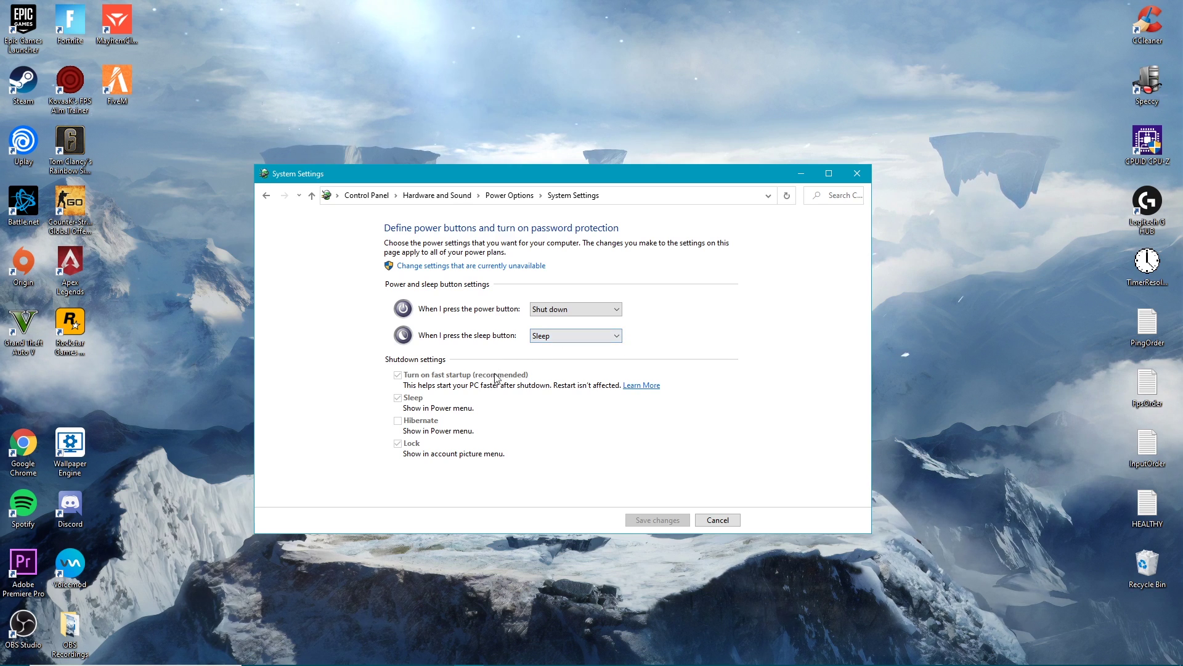
Unlock the unavailable shutdown settings, switch fast startup off and on again, save the changes, and close Power Options.
click(474, 266)
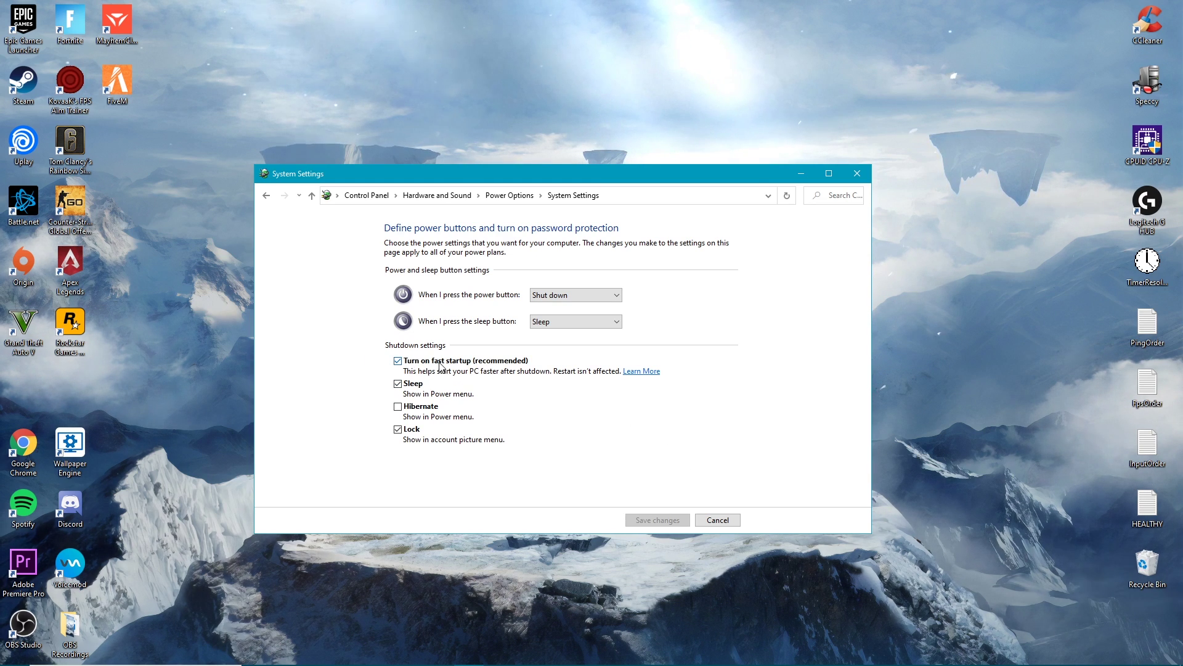
click(401, 362)
click(400, 361)
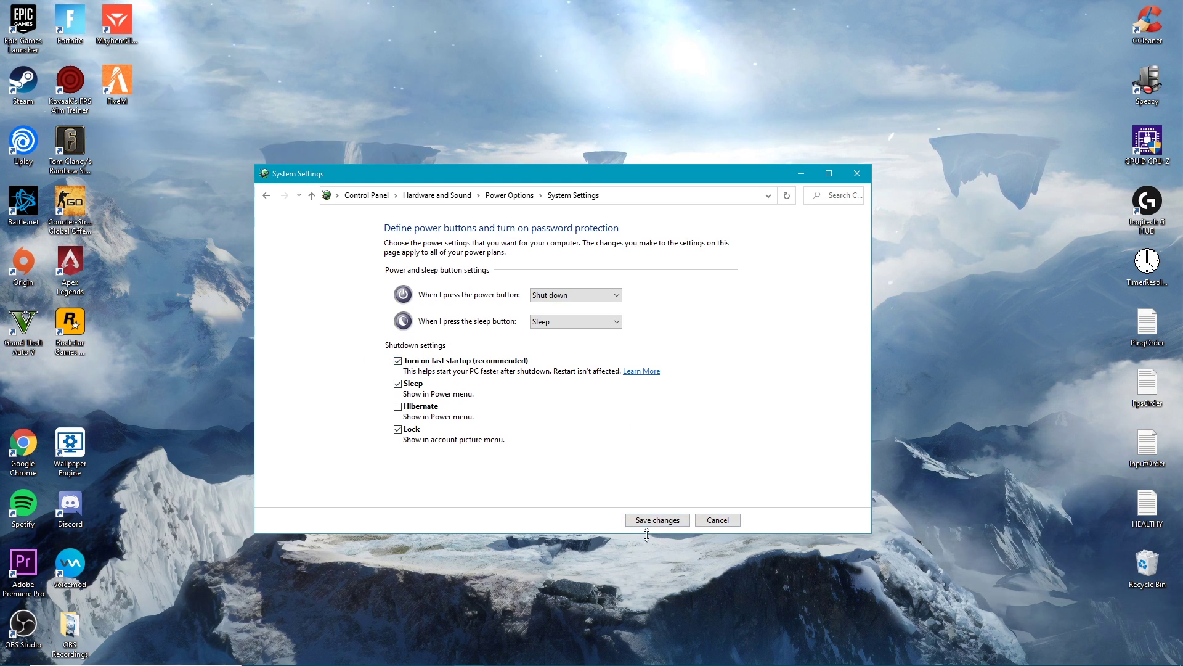
click(644, 521)
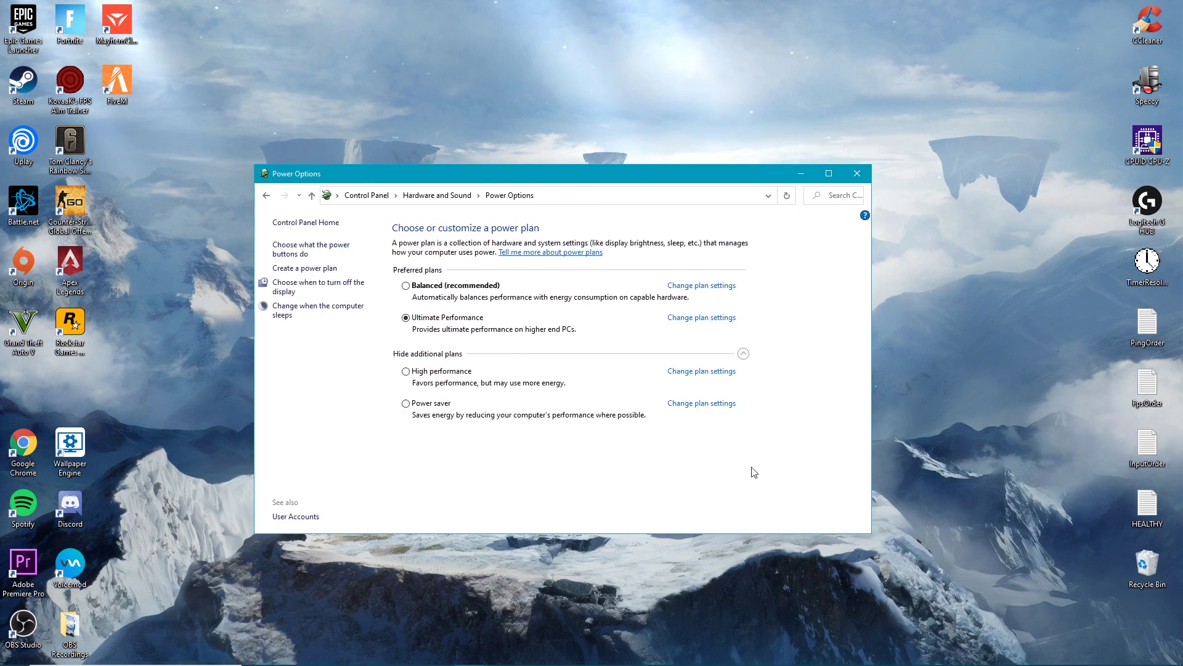
click(858, 177)
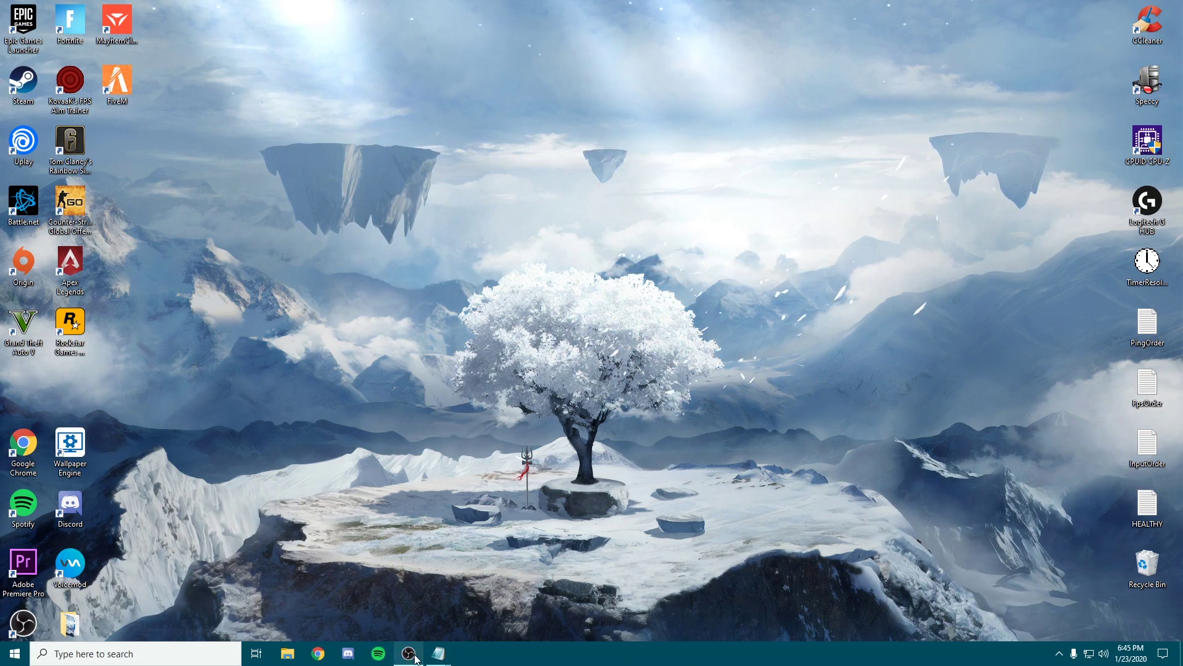
Open Spotify and examine its view options, including Hardware Acceleration.
click(379, 653)
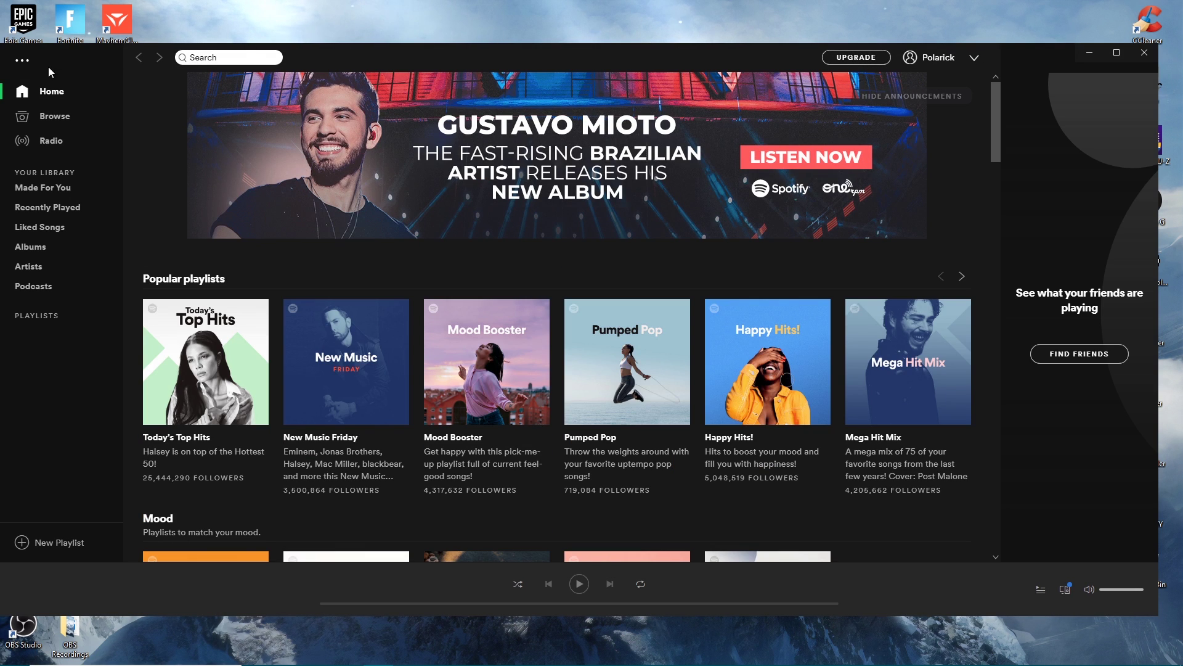
click(22, 59)
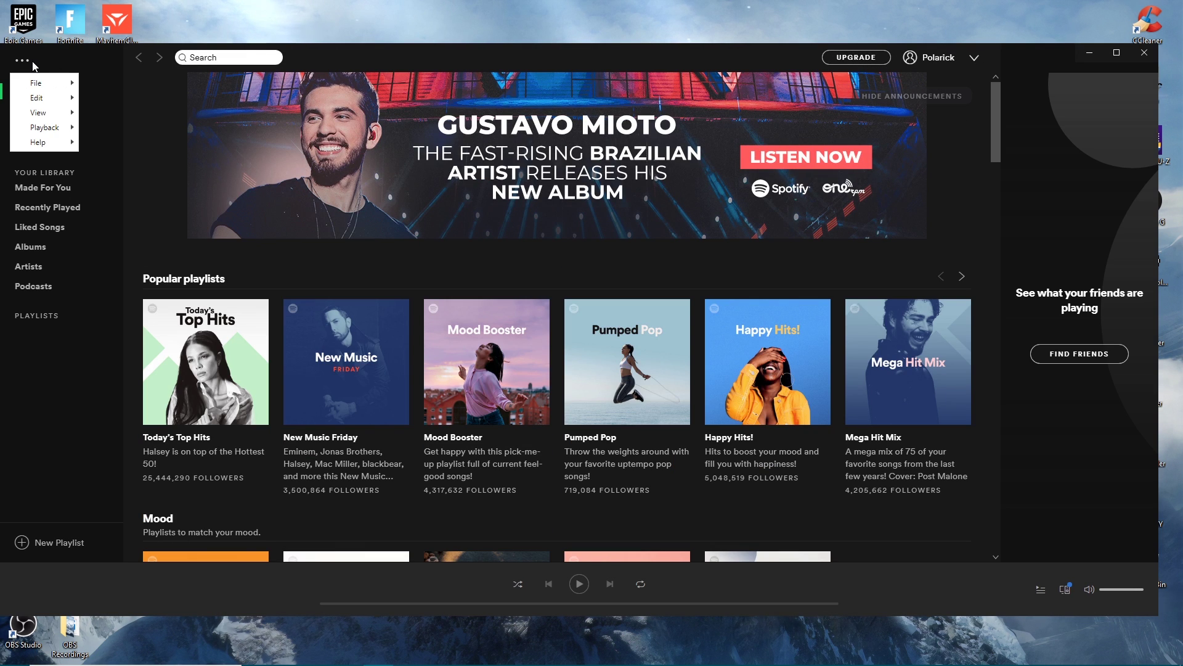
mouse_move(65, 121)
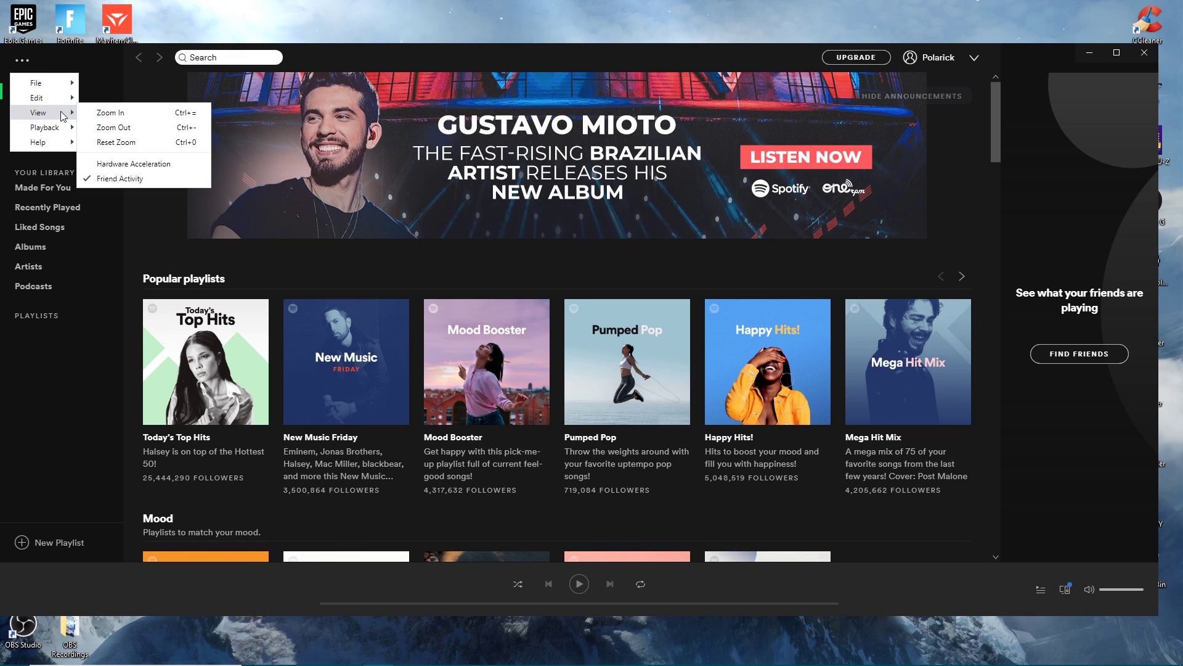
click(22, 60)
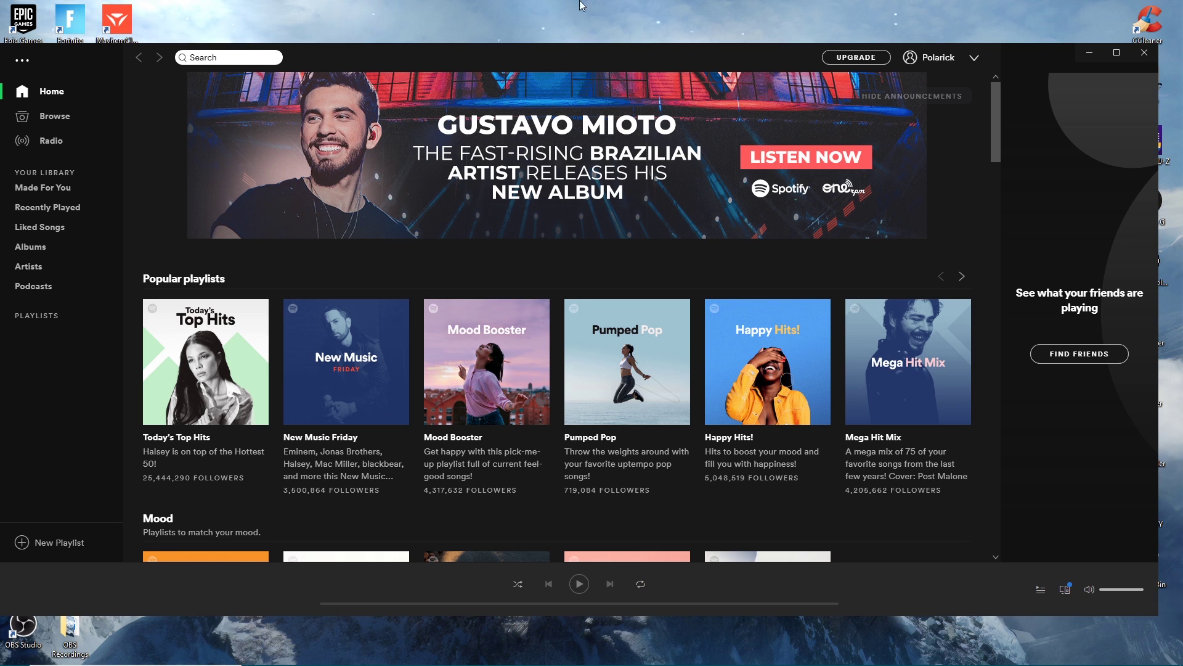
click(18, 62)
mouse_move(69, 115)
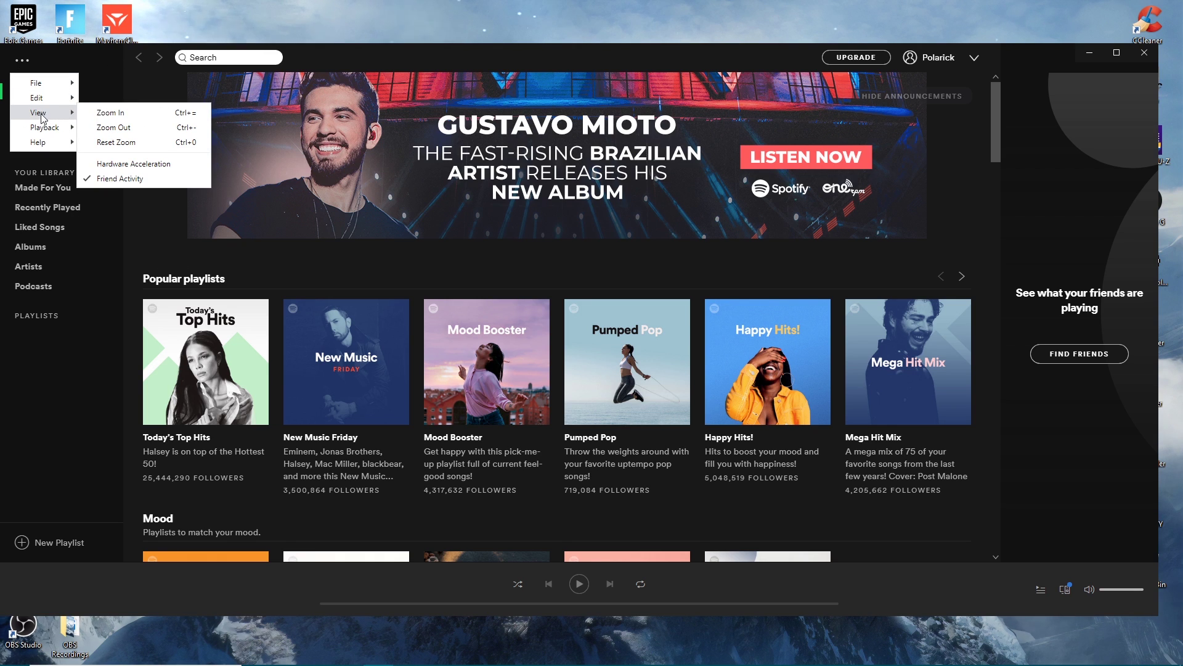
click(19, 61)
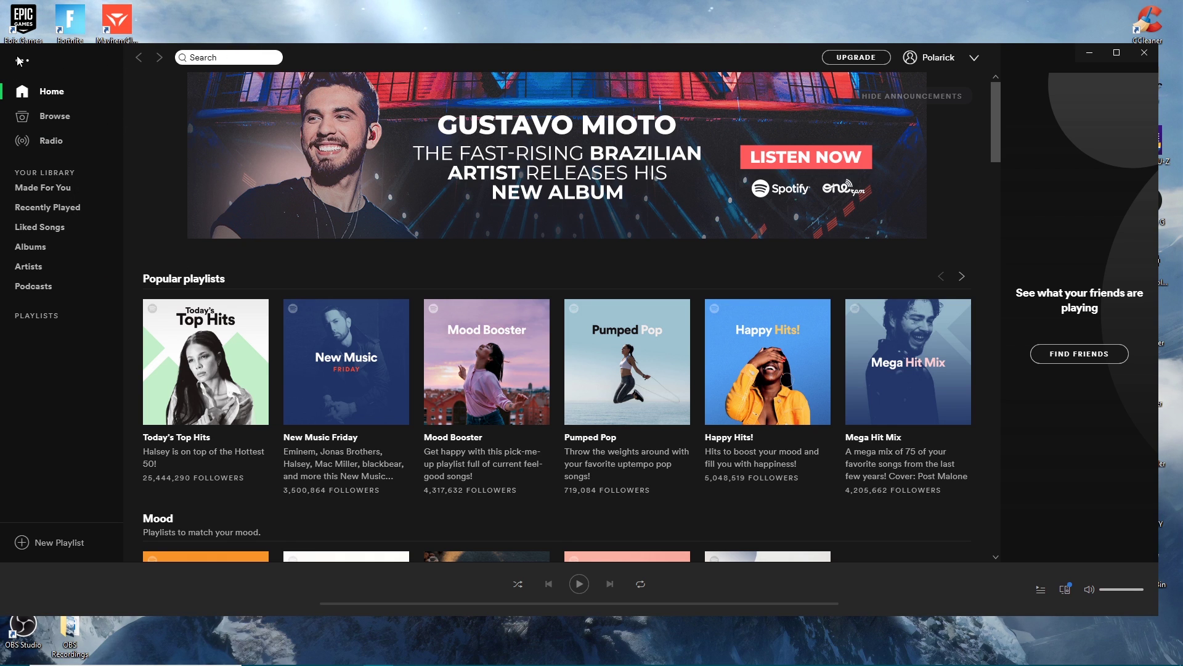
click(18, 61)
click(50, 65)
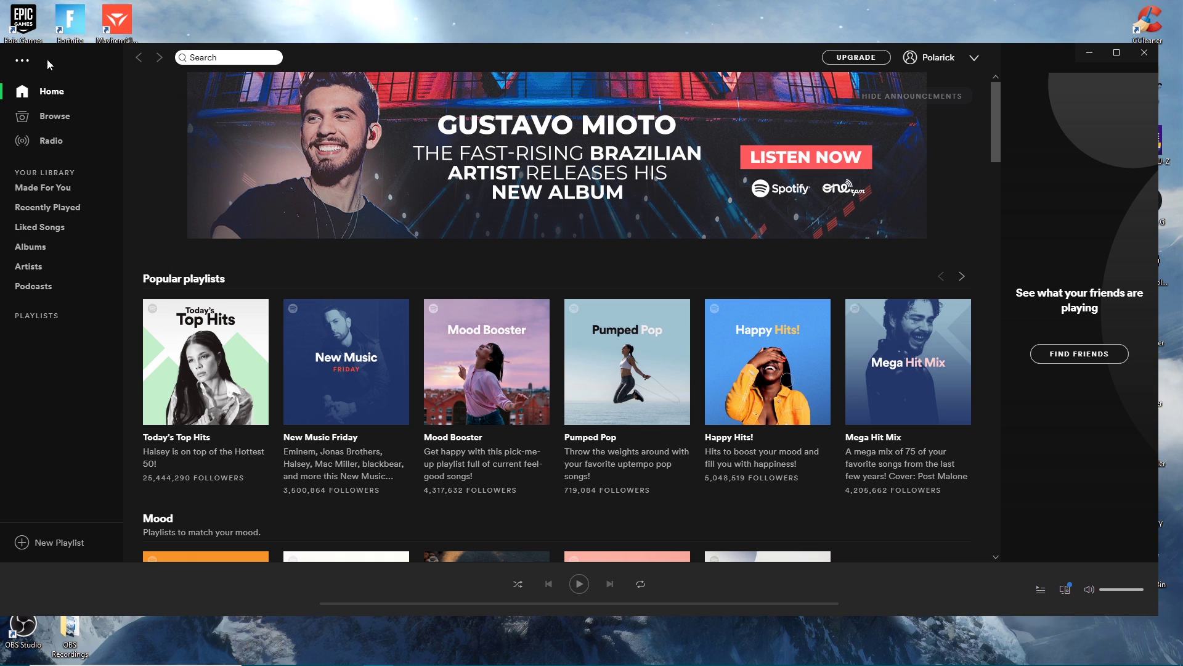
Toggle Spotify's Hardware Acceleration view option and close Spotify.
click(23, 64)
mouse_move(54, 113)
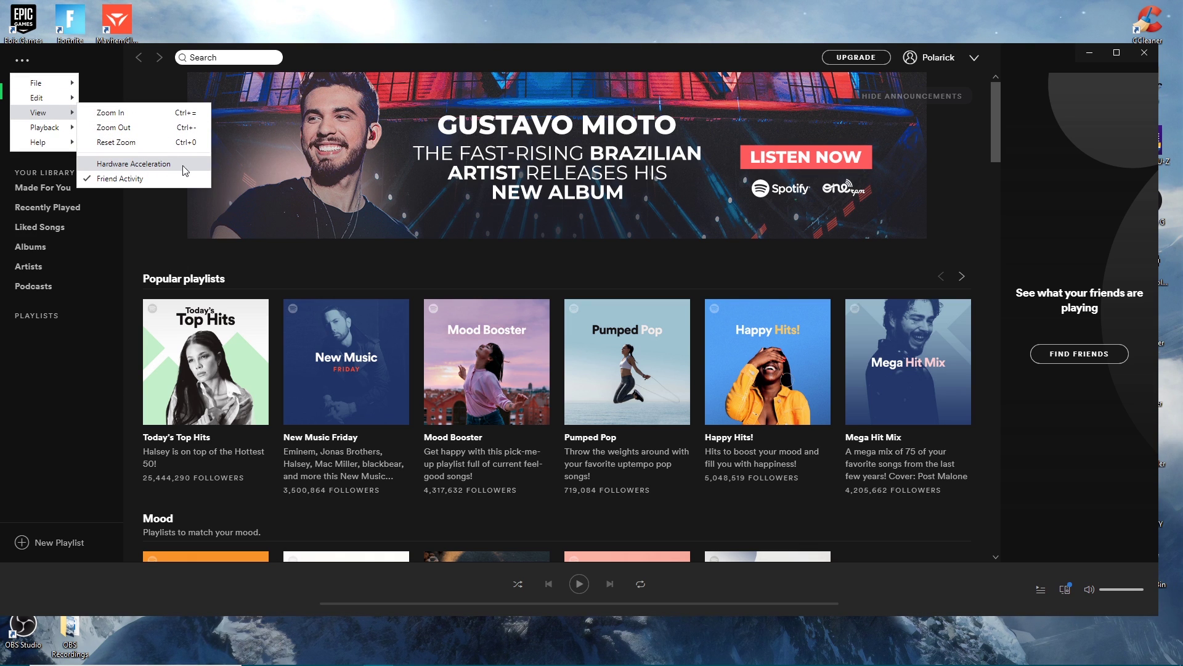
click(154, 164)
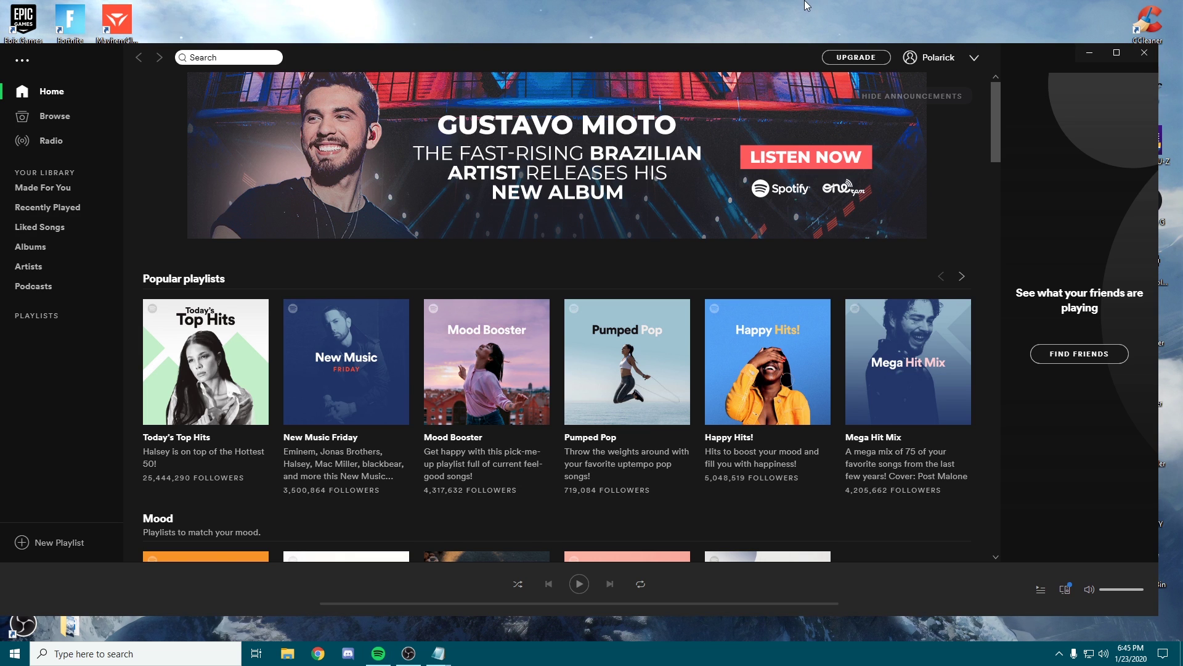
click(1145, 53)
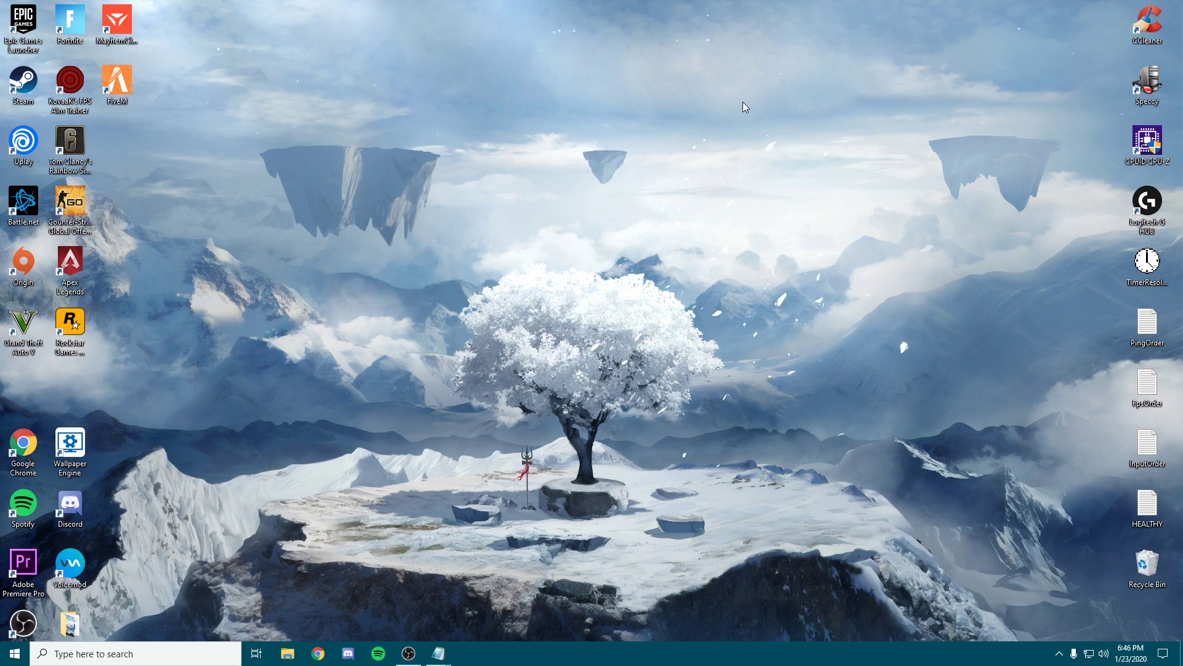
Switch to Google Chrome and open its settings.
click(318, 653)
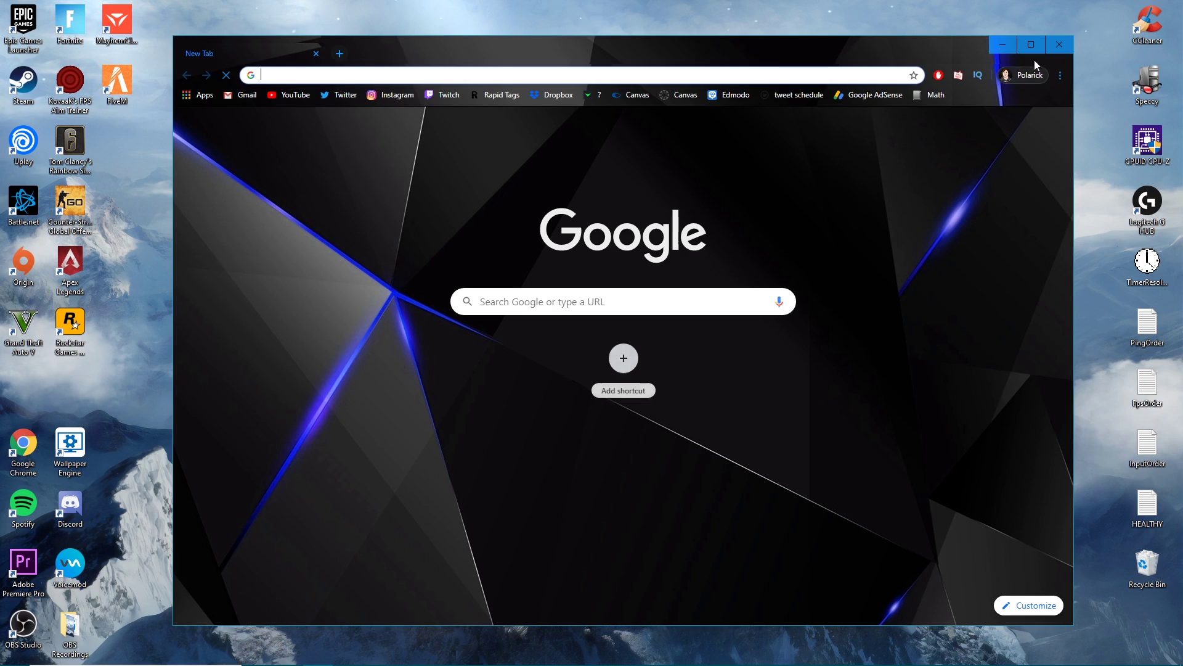
click(1060, 75)
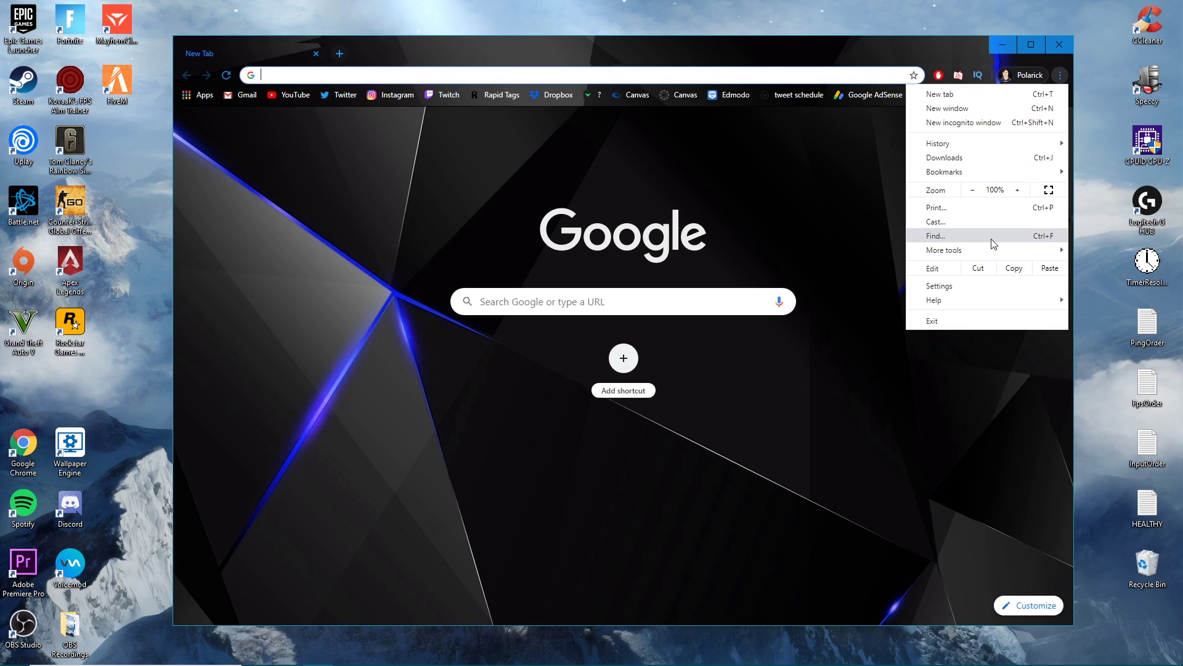
click(1093, 79)
click(1061, 75)
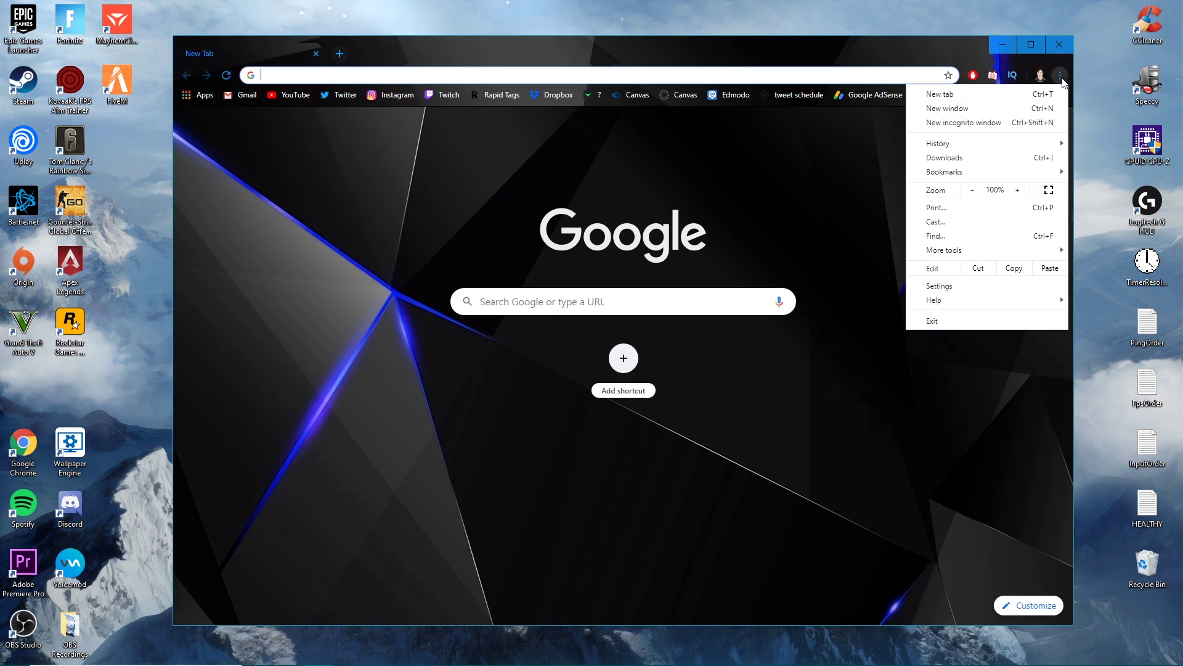
mouse_move(972, 308)
click(974, 285)
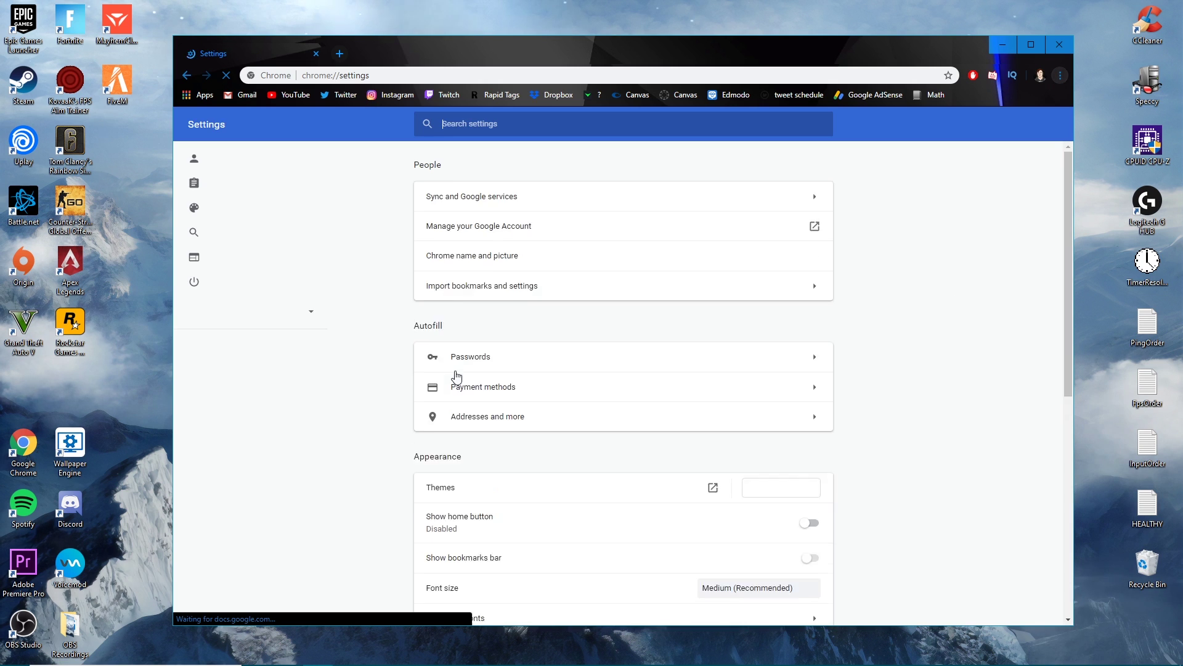
Expand Chrome's advanced settings, examine the System options for background apps and hardware acceleration, and close Chrome.
scroll(389, 381, down, 10)
click(630, 574)
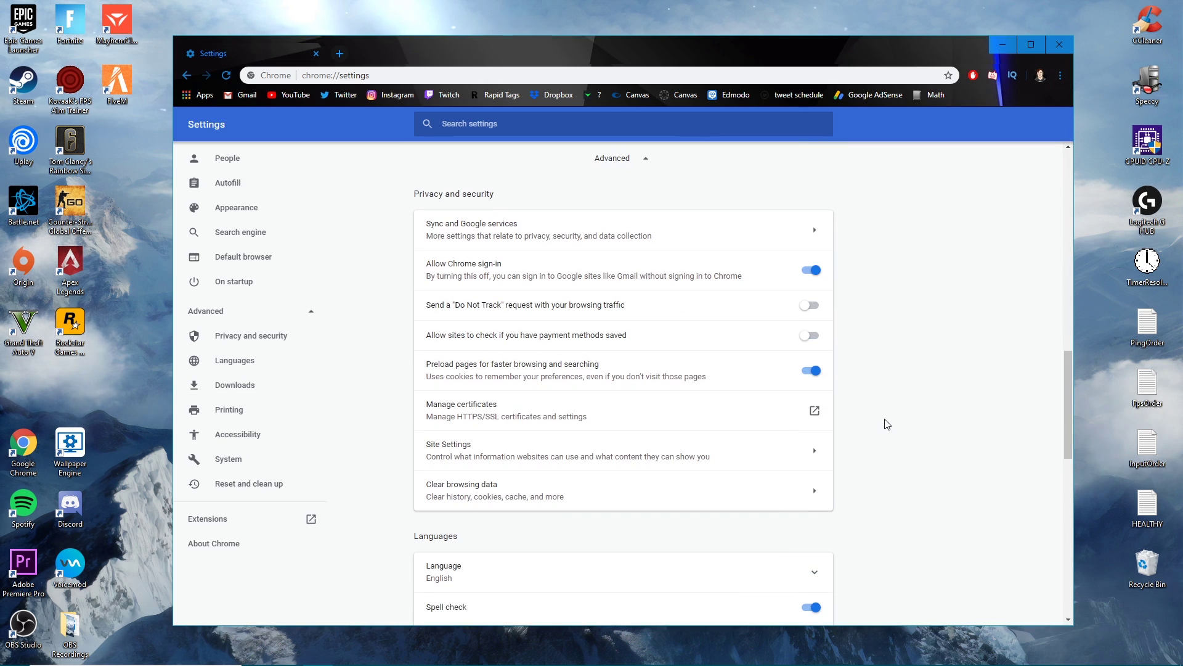
scroll(906, 382, down, 7)
scroll(874, 372, down, 4)
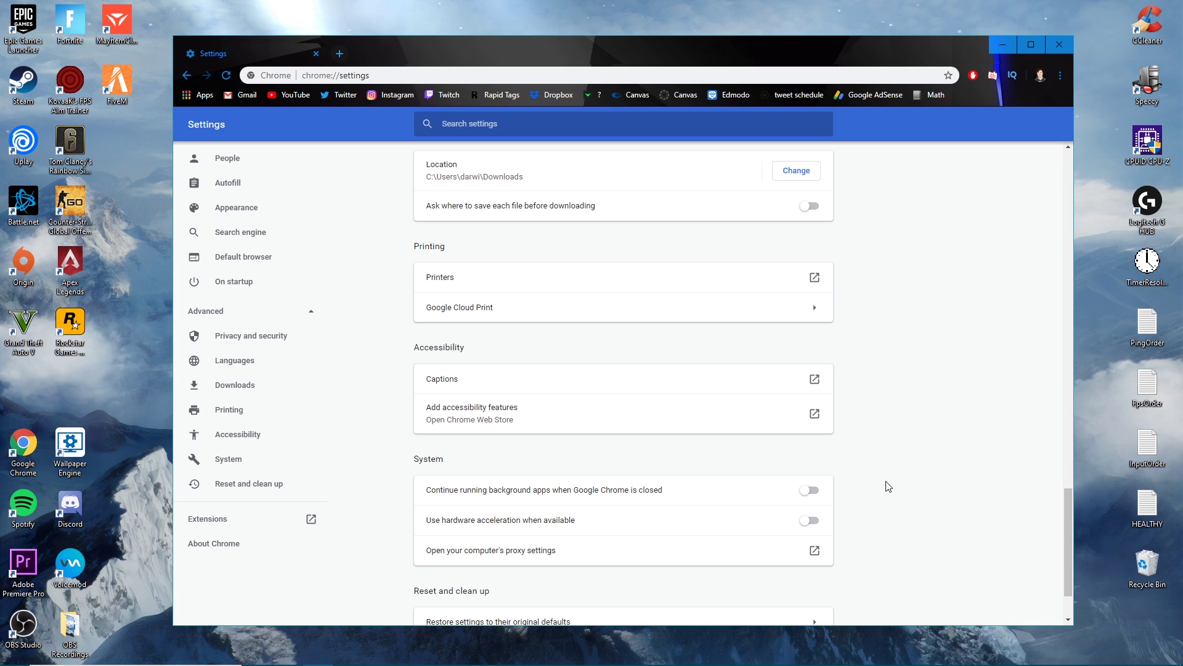
click(1052, 46)
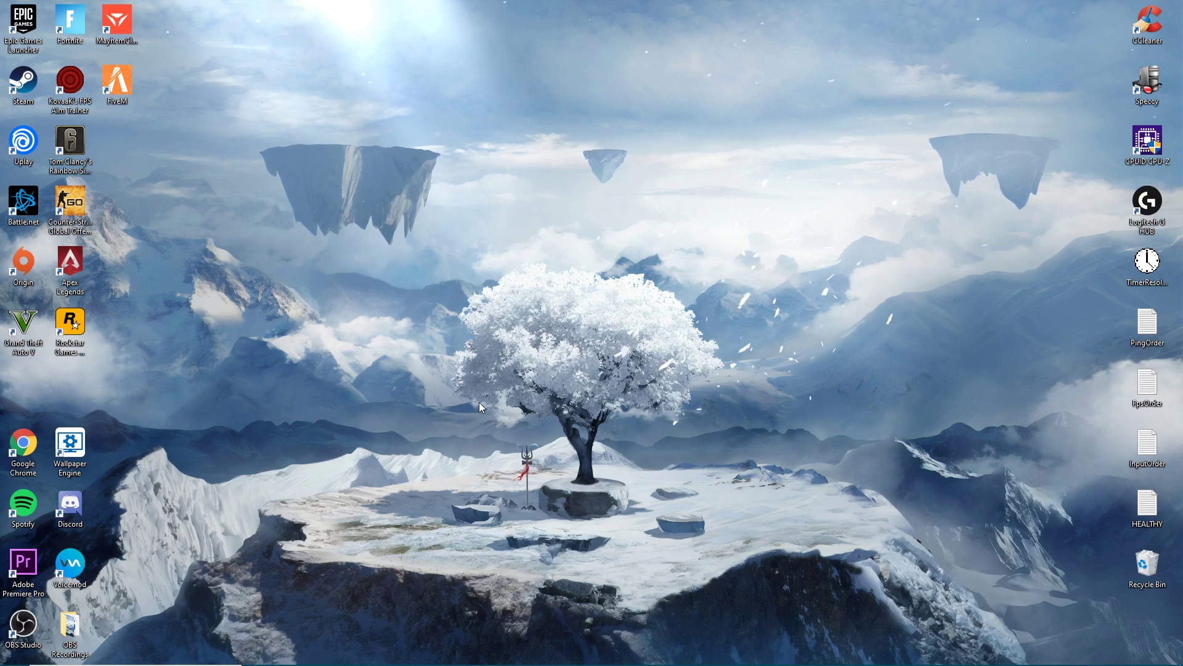
Open Discord, examine the Hardware Acceleration option in its Appearance settings, and close Discord.
double_click(70, 507)
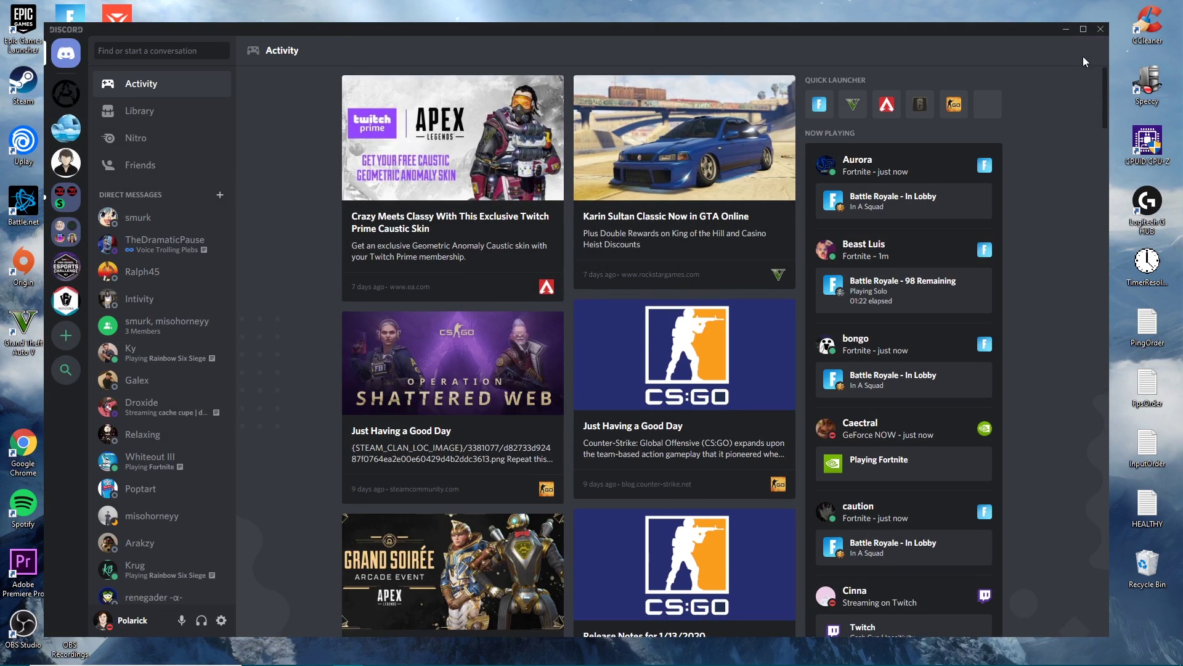
click(221, 620)
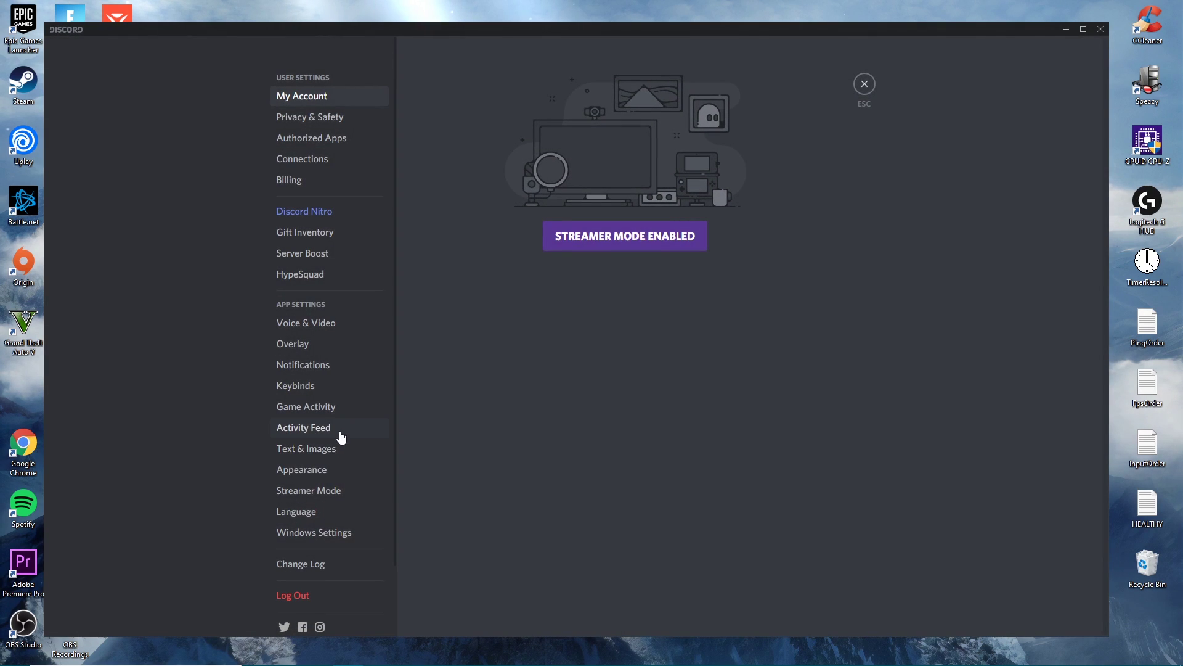
click(334, 476)
scroll(919, 336, down, 5)
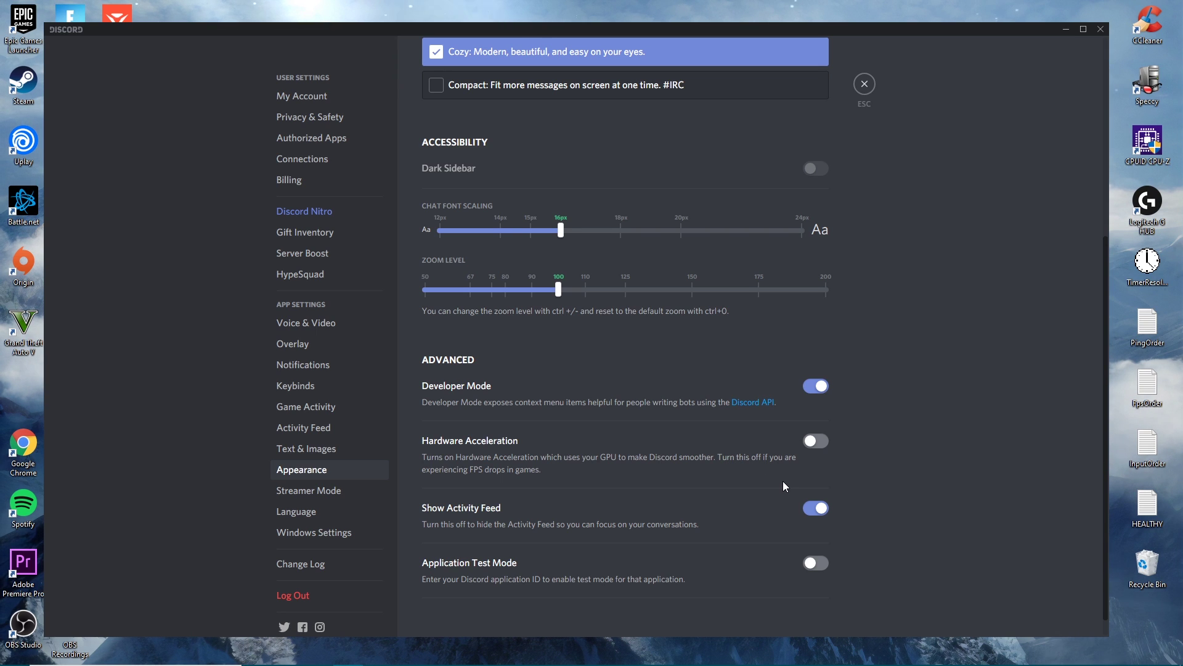
click(863, 83)
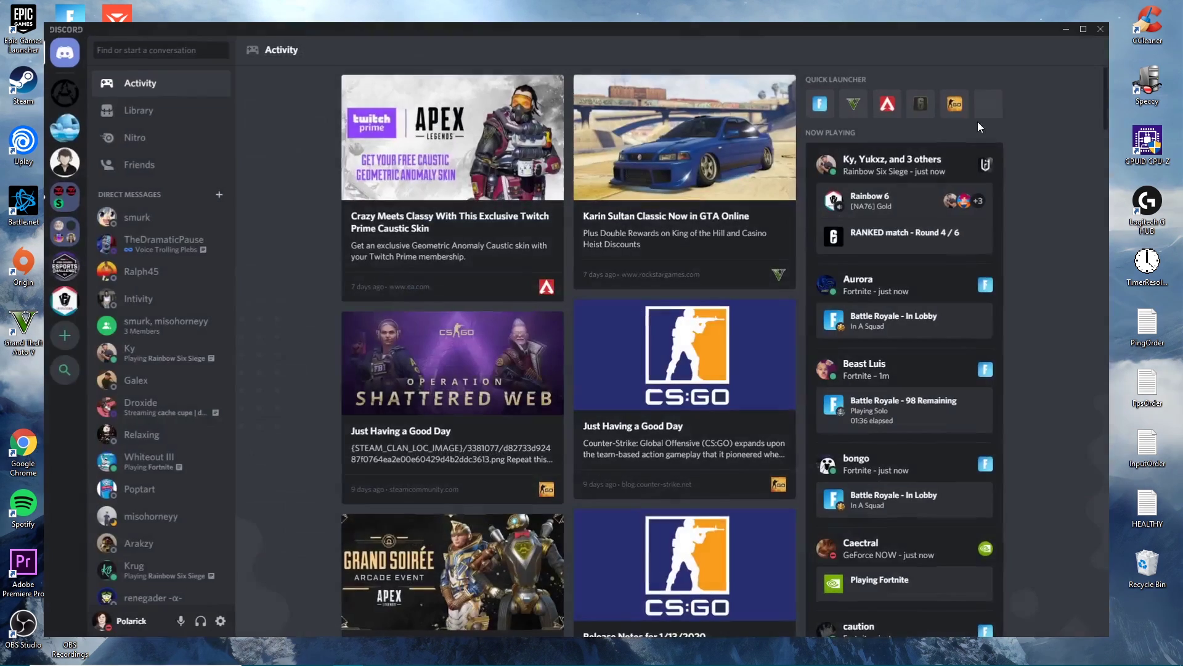
click(1097, 26)
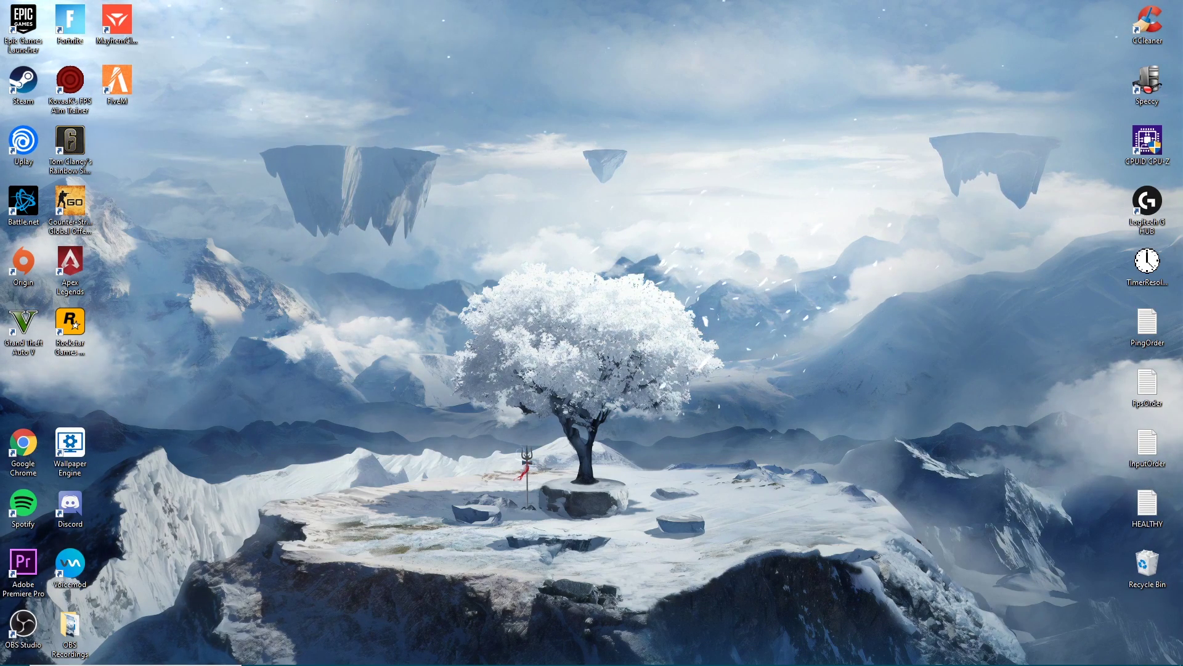
Move the CCleaner and Speccy shortcuts toward the middle of the desktop, and view the hardware summary in Speccy before closing it.
drag(1147, 22, 751, 170)
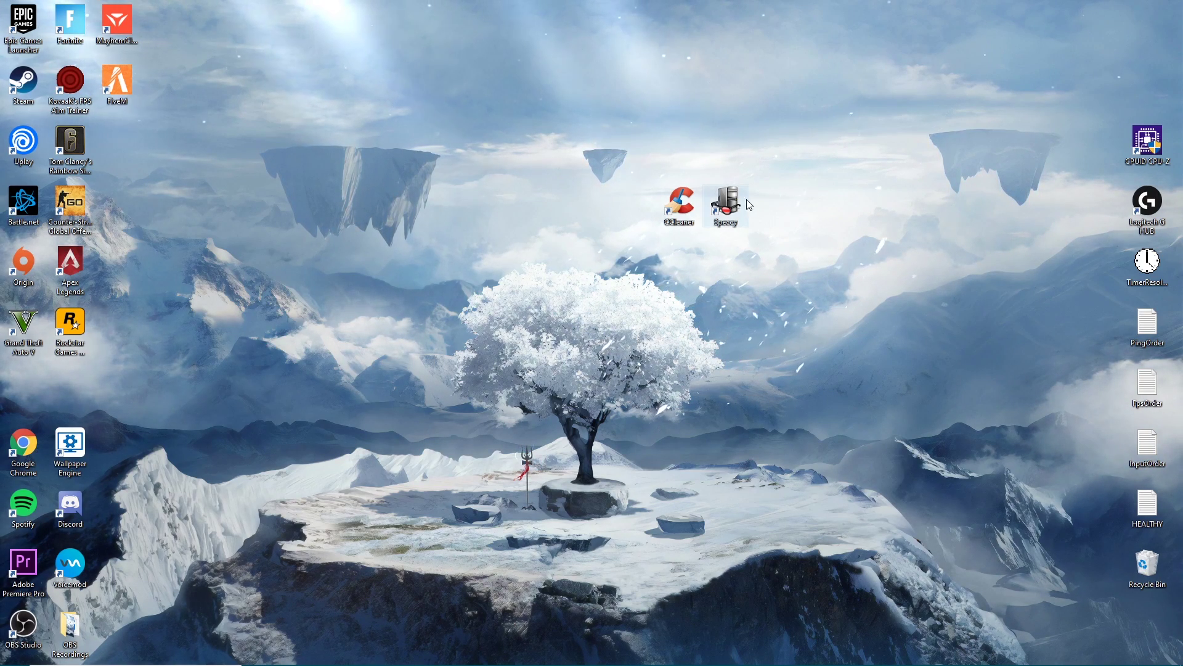
double_click(720, 211)
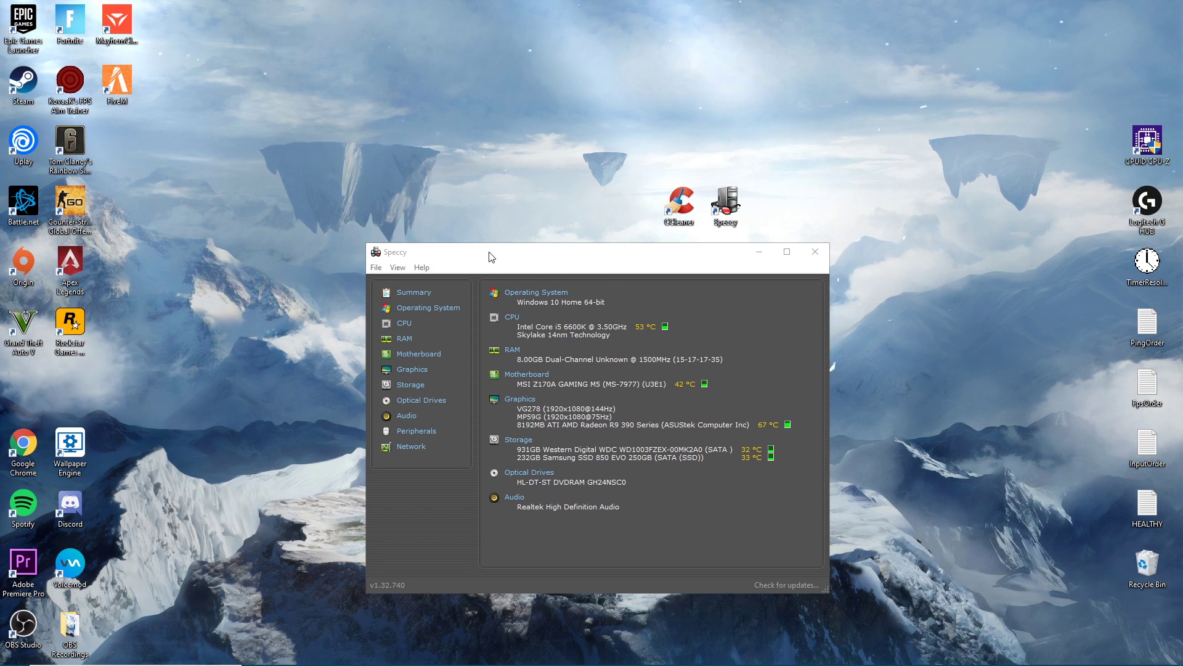
click(815, 253)
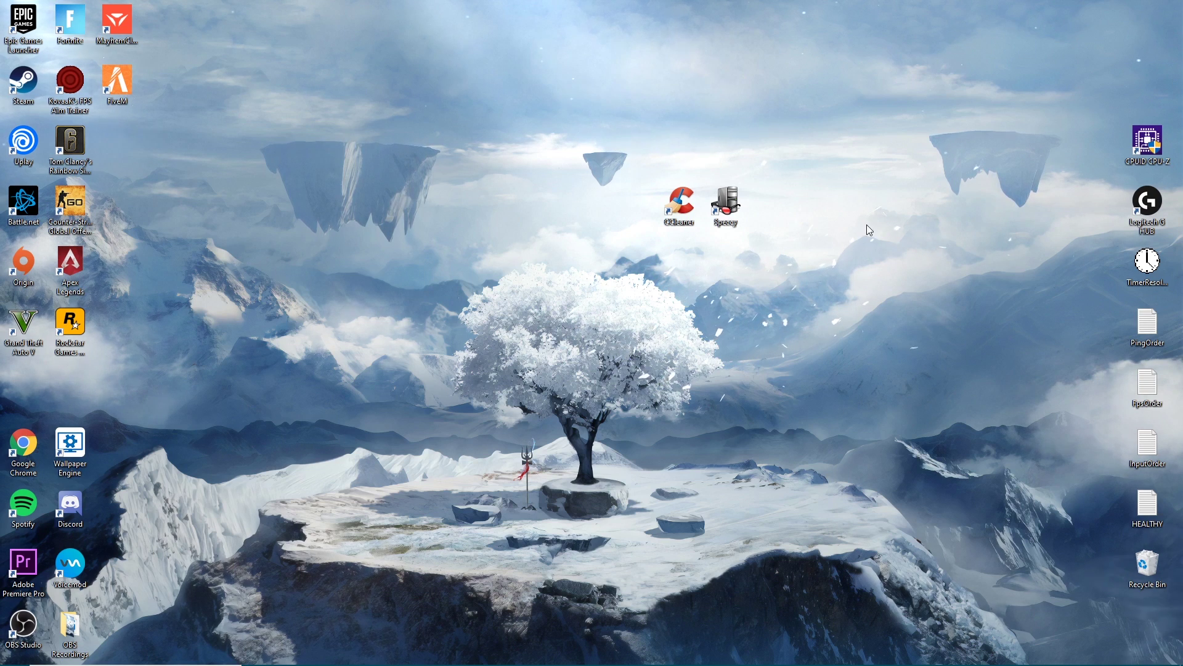
Open CCleaner, look through the installed programs in its Uninstall tool, and check Software Updater for outdated programs.
double_click(680, 205)
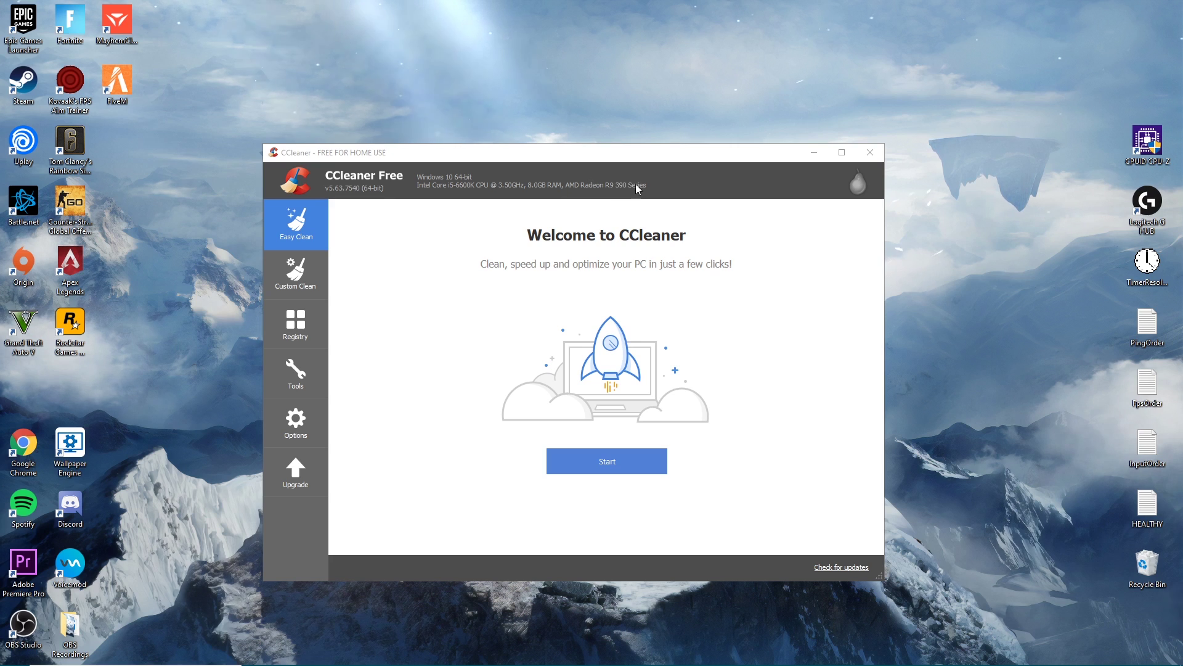
click(536, 186)
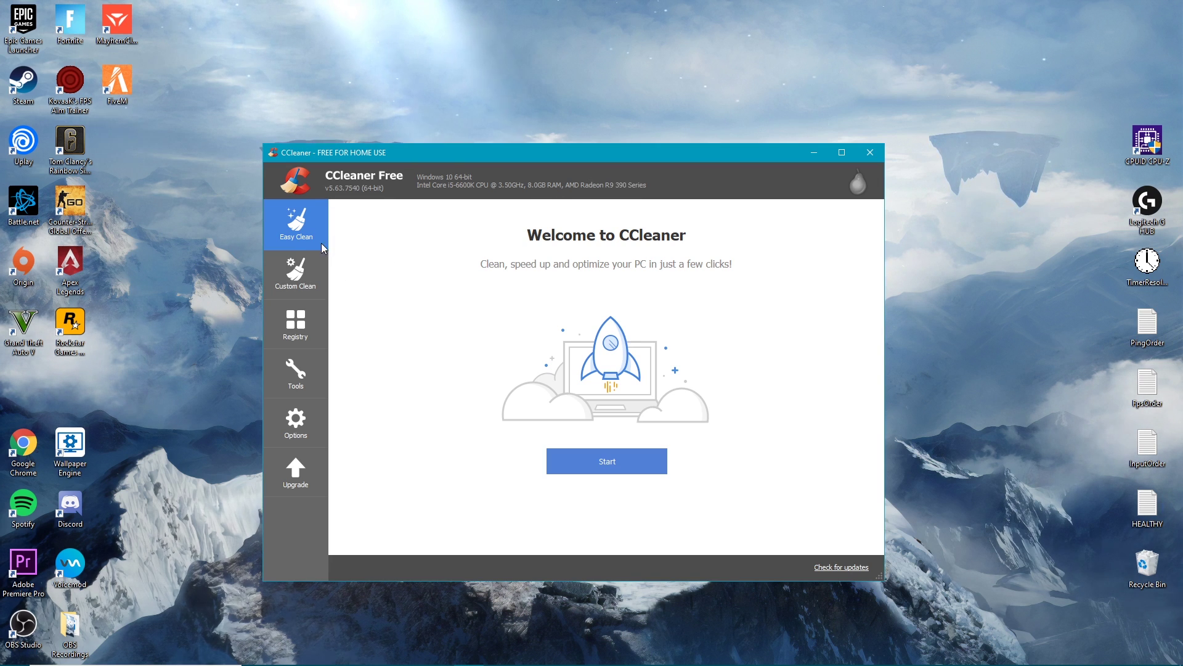
click(306, 370)
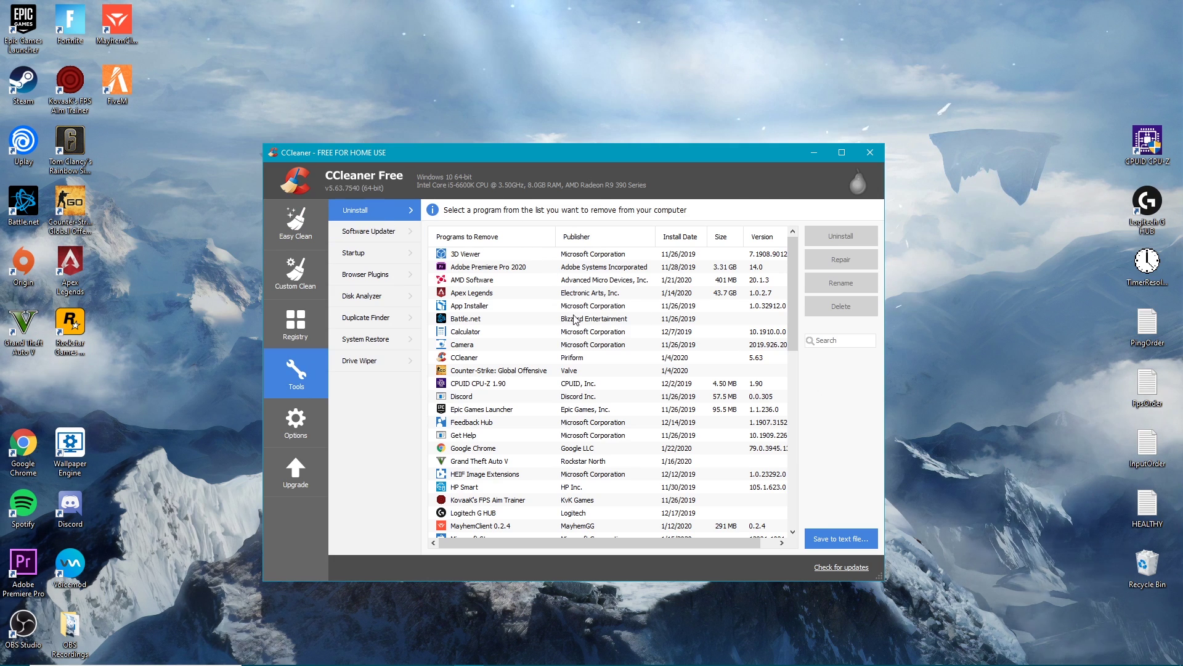
scroll(592, 295, down, 5)
scroll(570, 301, down, 6)
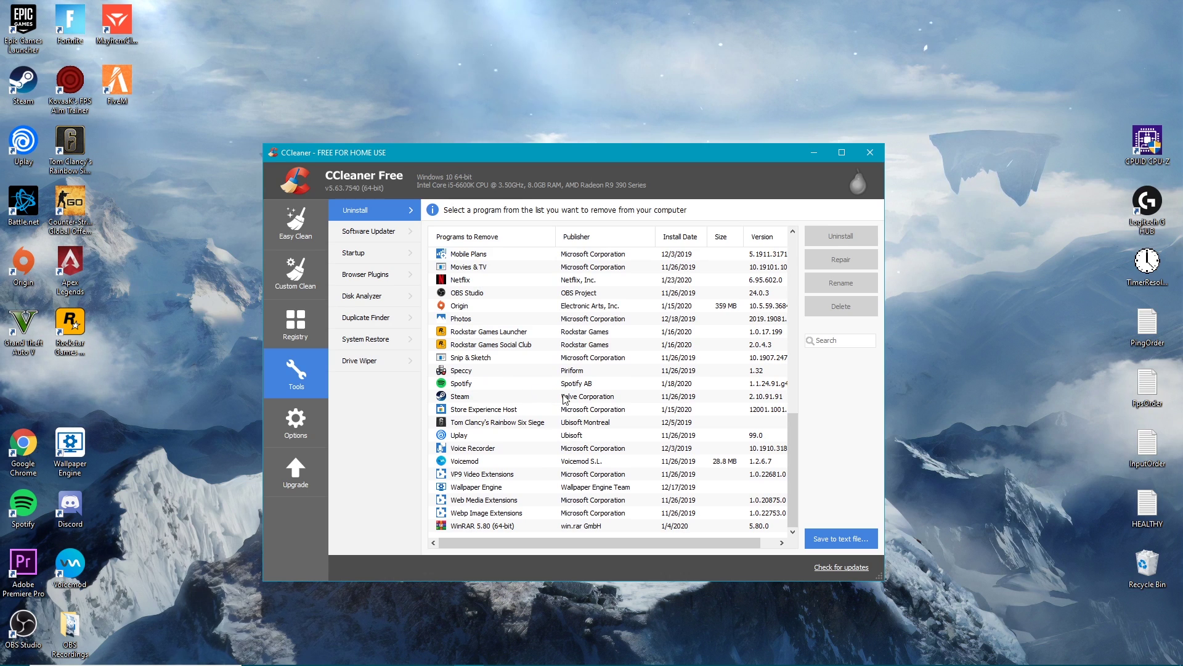
scroll(568, 401, up, 6)
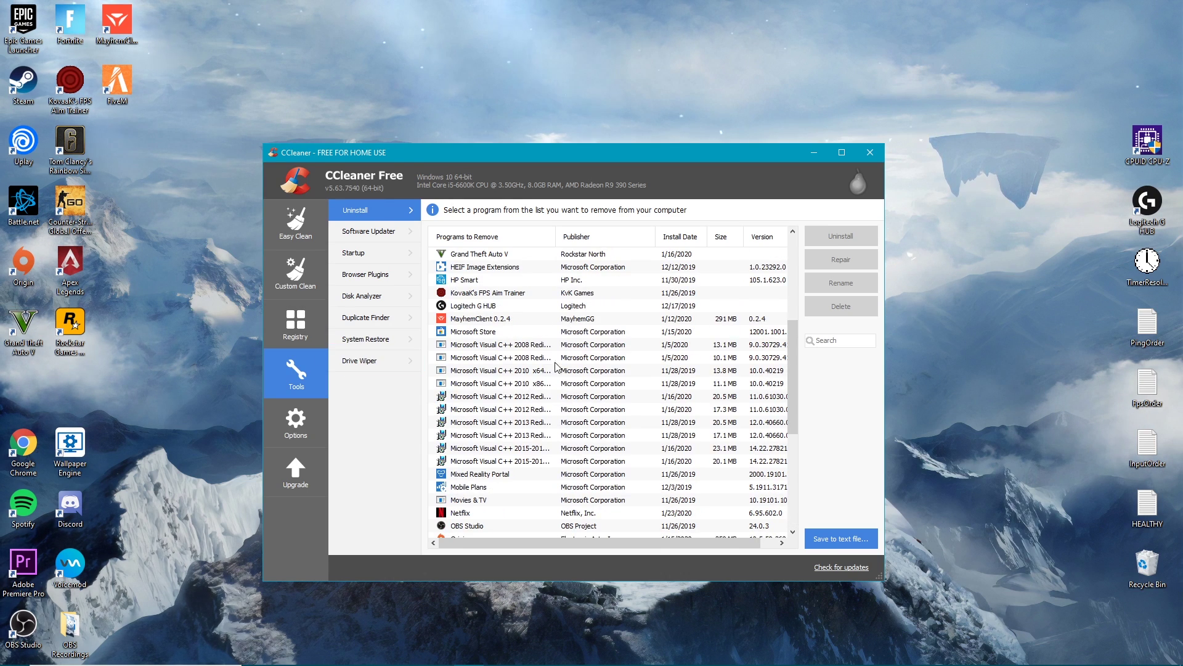
scroll(523, 476, up, 5)
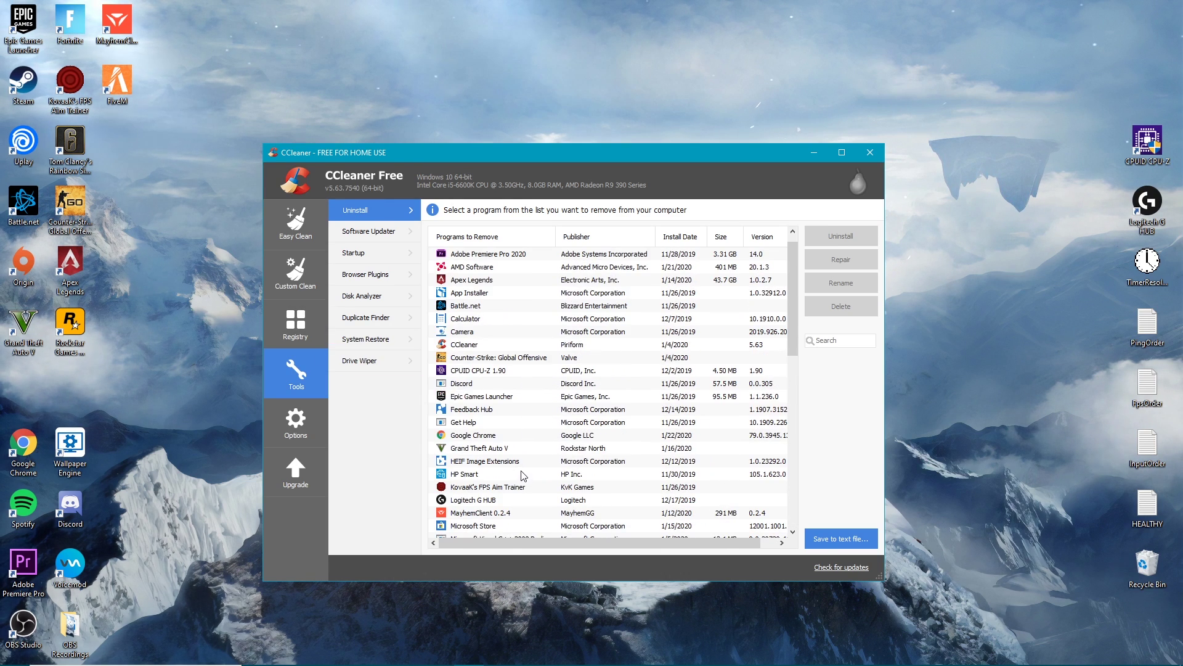
click(469, 295)
scroll(569, 426, up, 1)
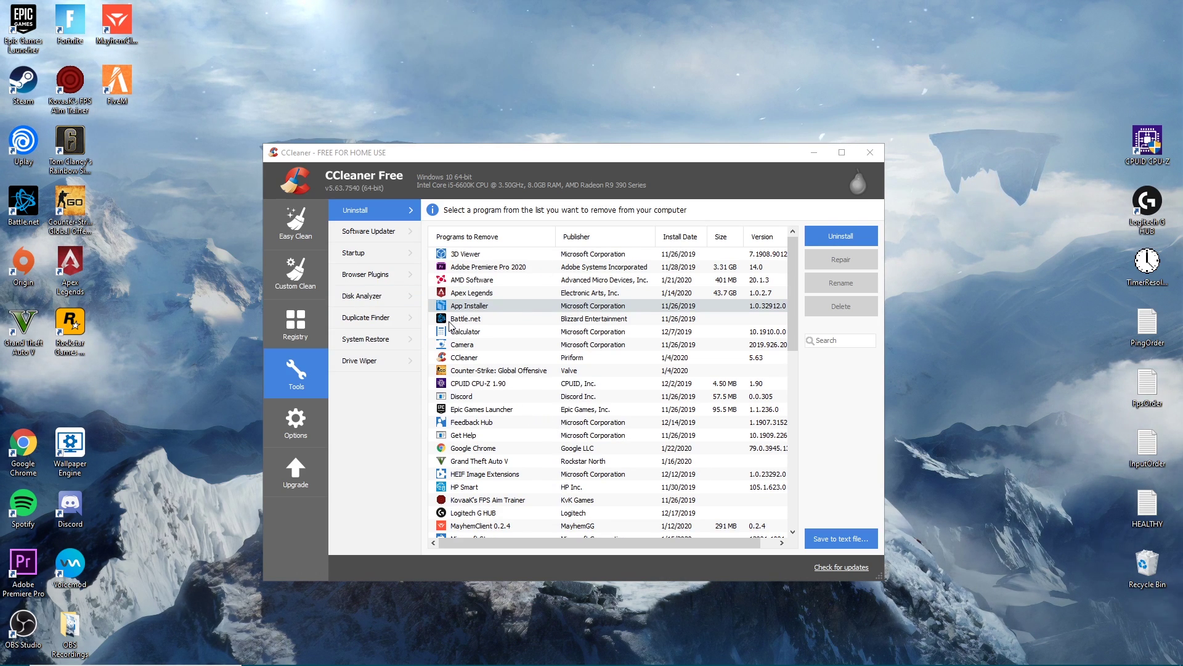
click(357, 232)
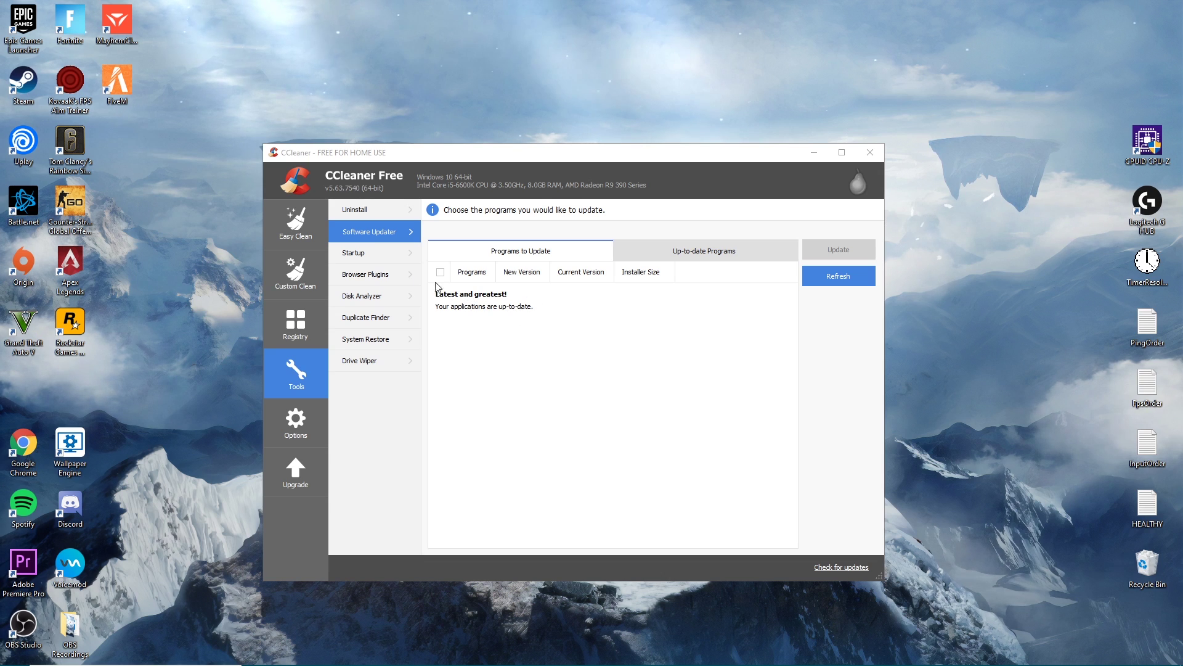
Enable Discord in CCleaner's list of Windows startup programs and disable it again.
click(382, 253)
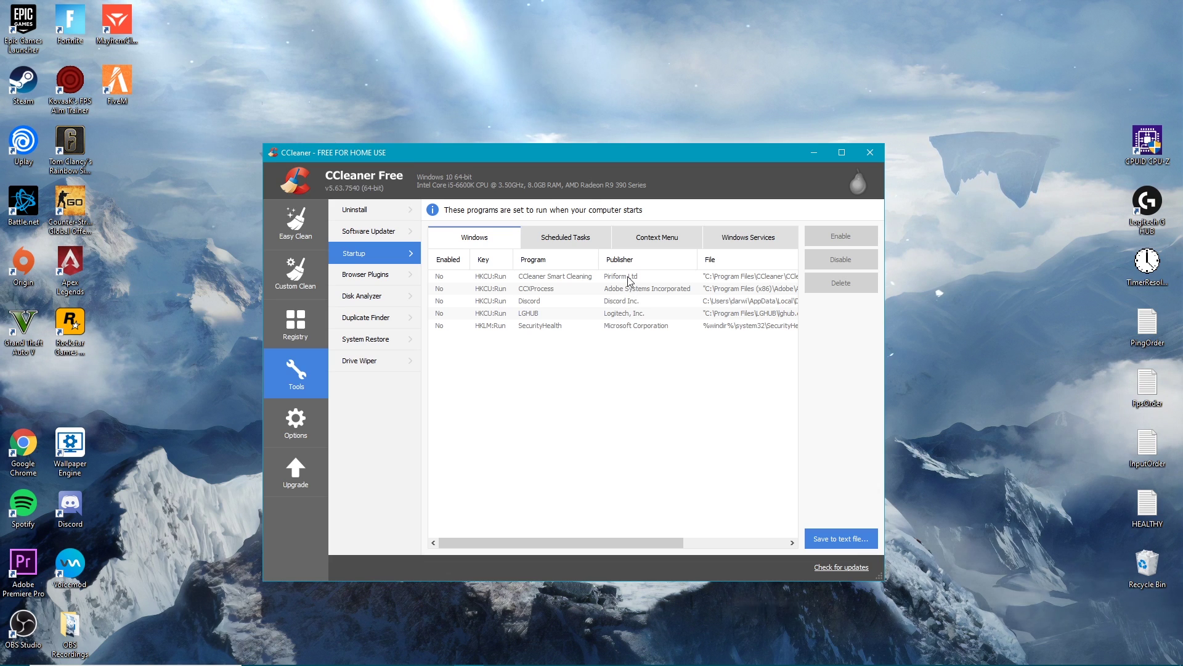
click(479, 274)
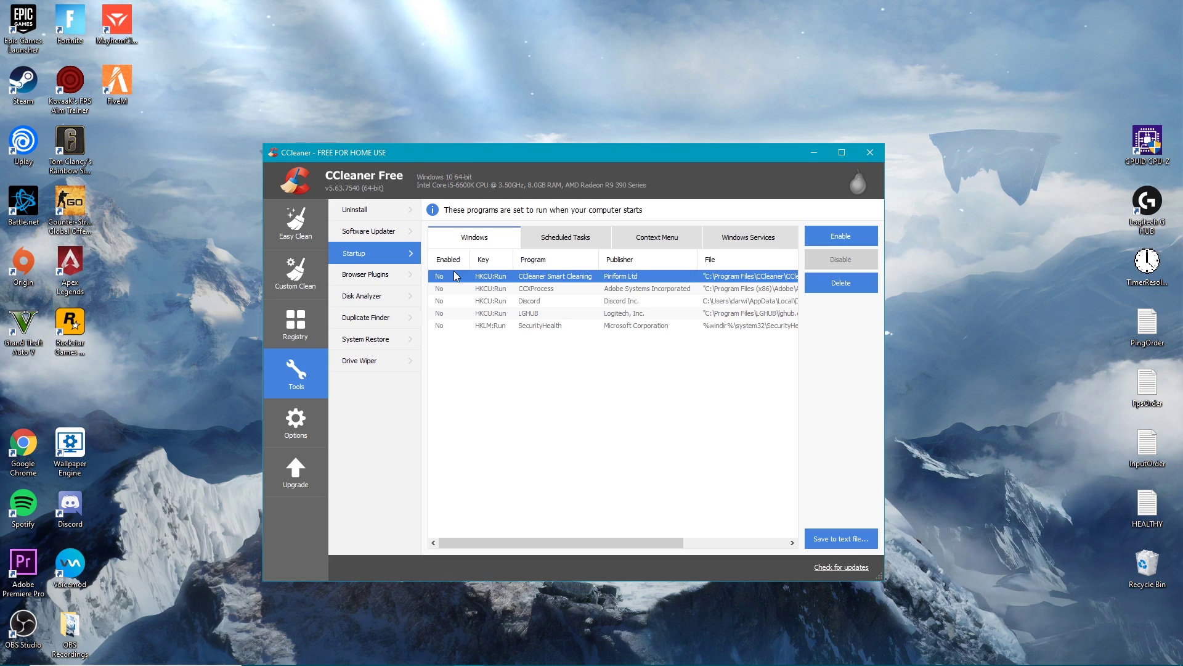
click(723, 380)
click(655, 302)
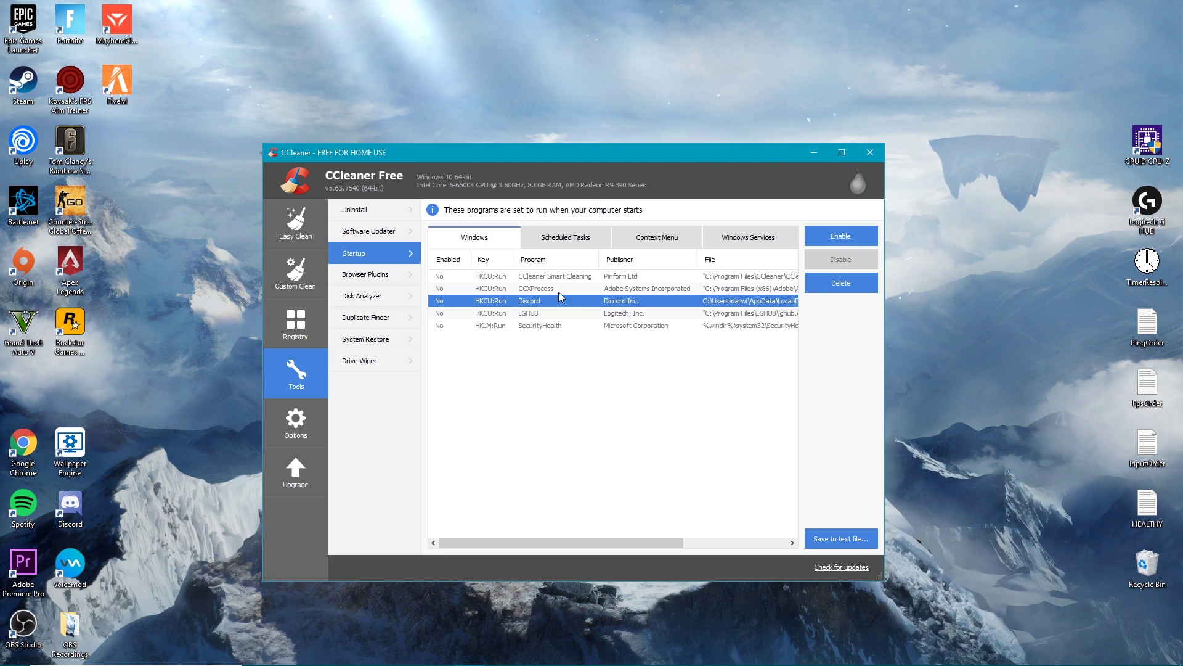
click(861, 237)
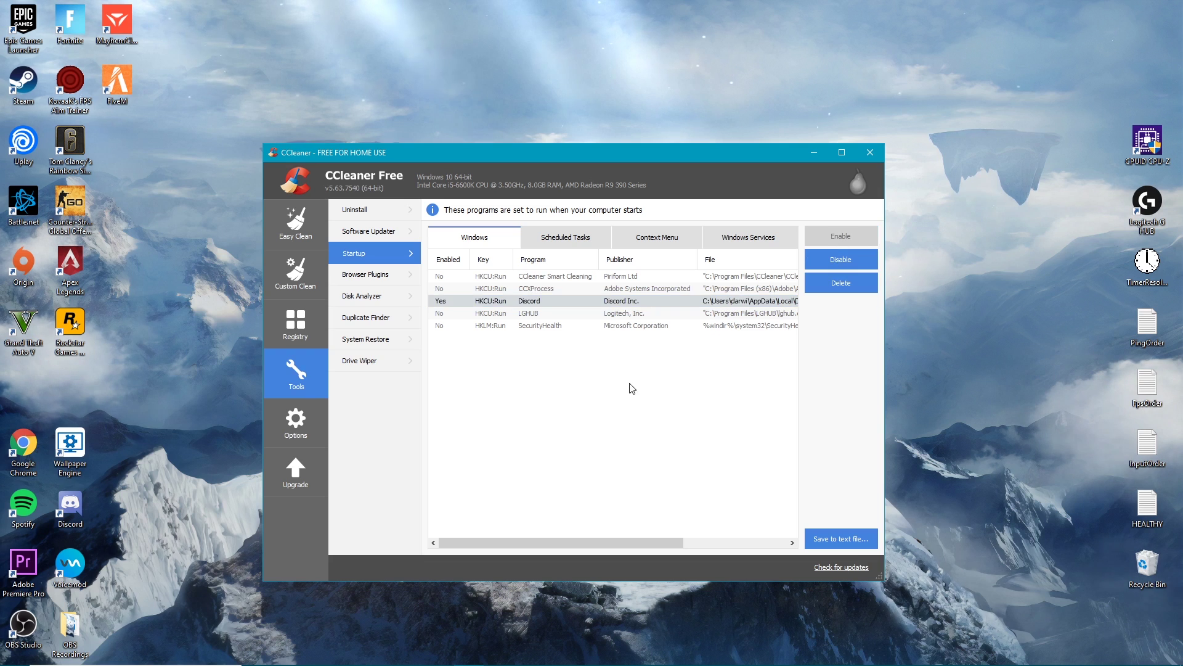
click(642, 306)
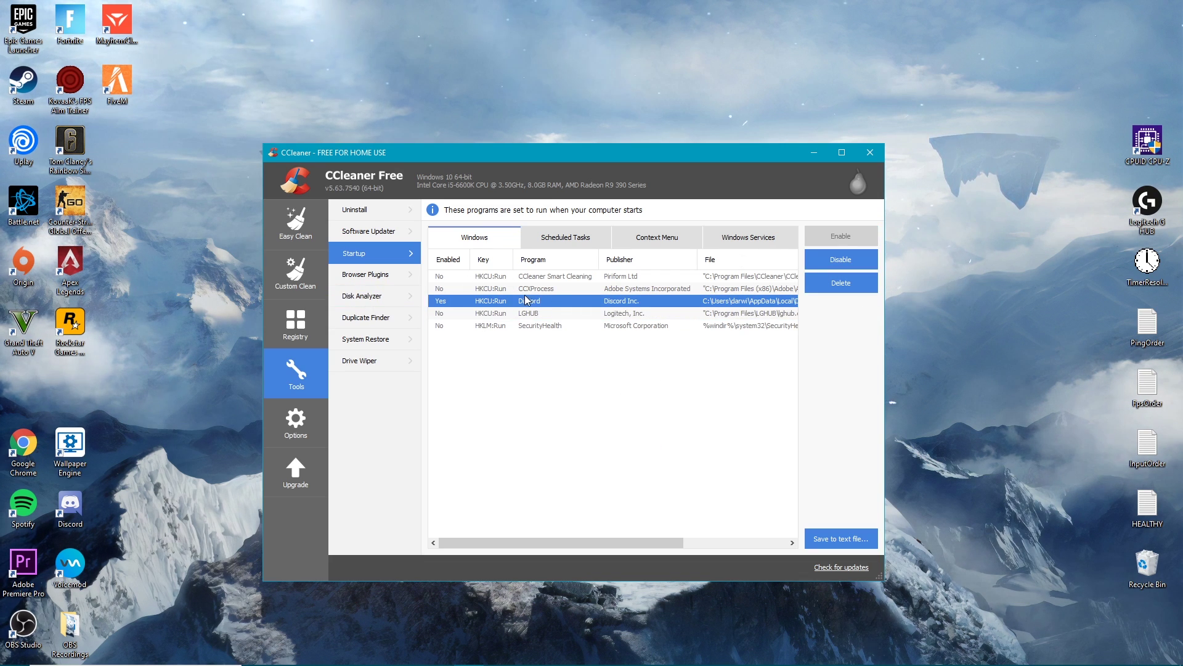
click(823, 260)
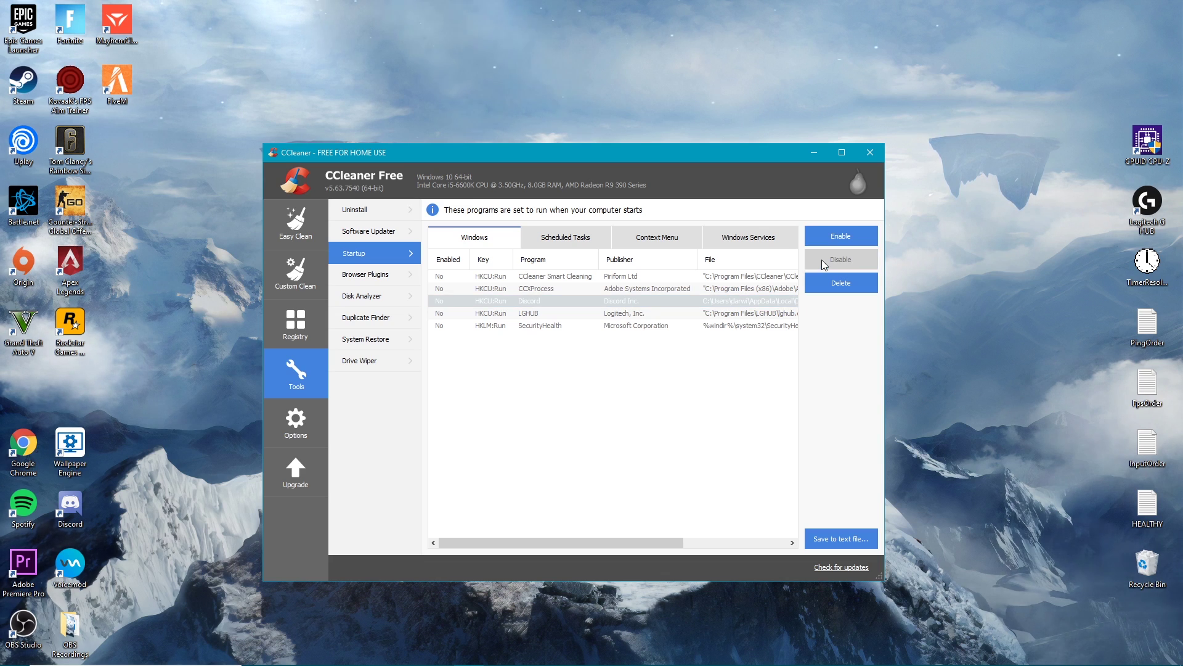
click(590, 390)
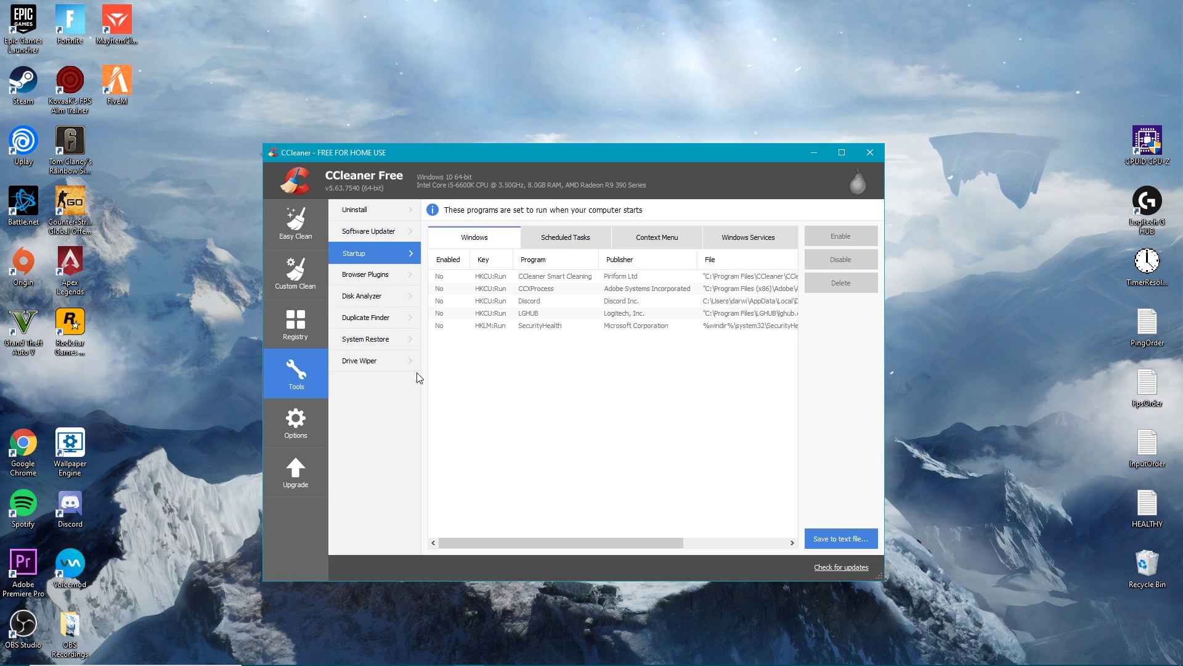
Run CCleaner's Easy Clean analysis for trackers and junk, and close CCleaner.
click(301, 231)
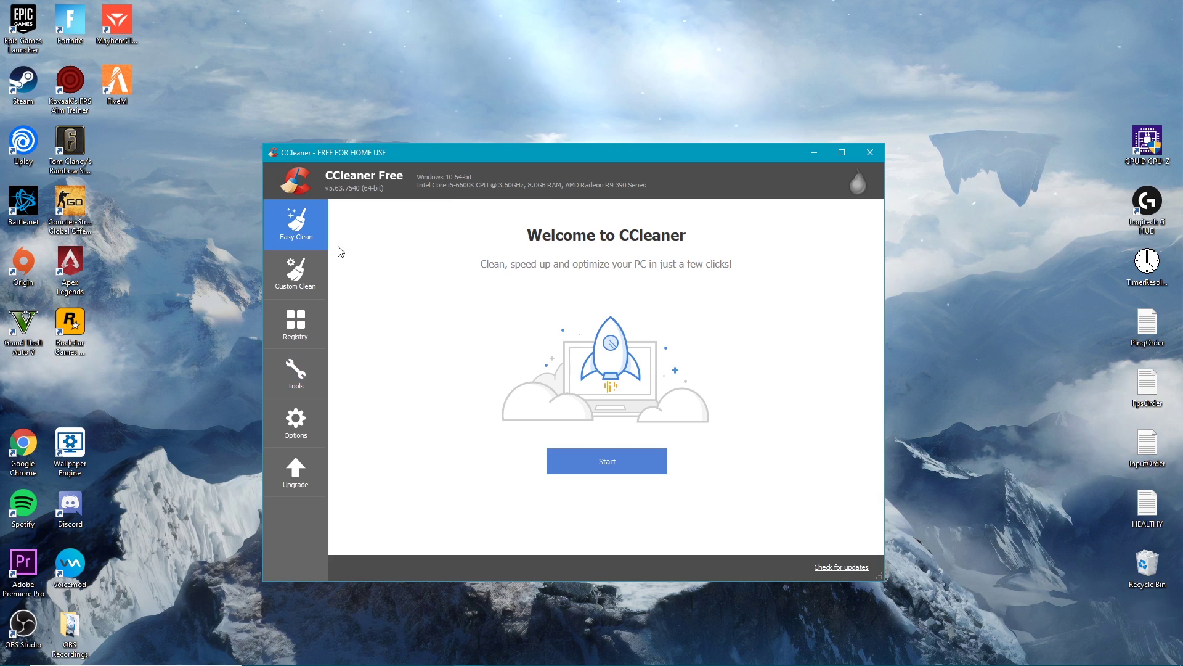
click(604, 470)
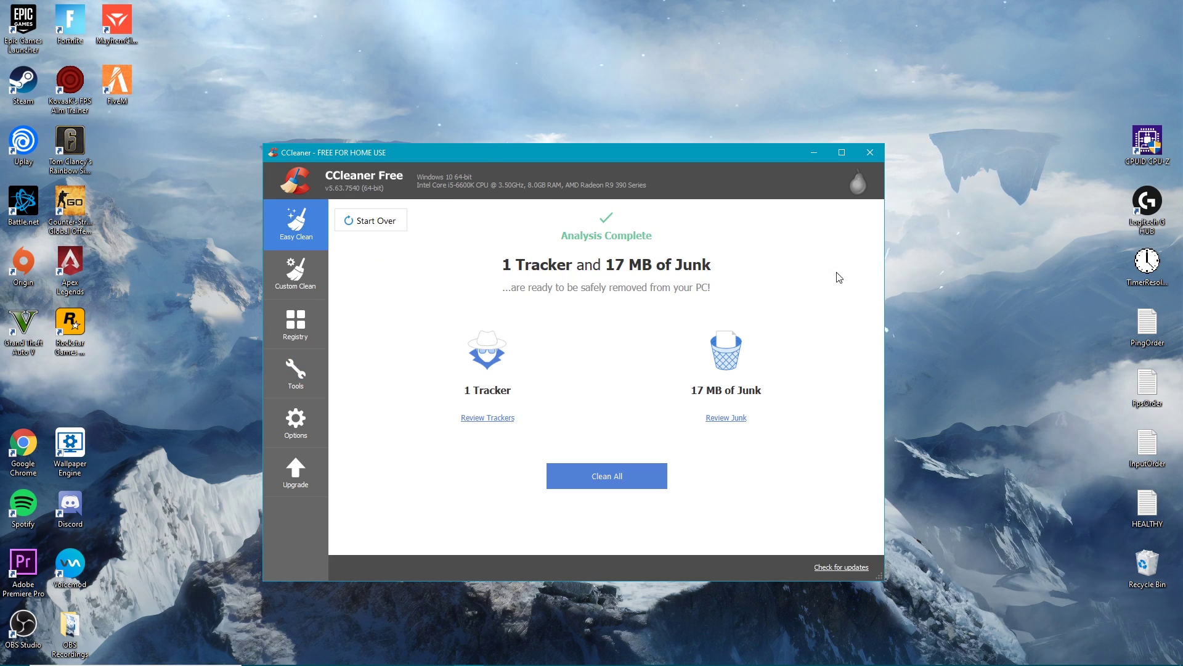
click(615, 488)
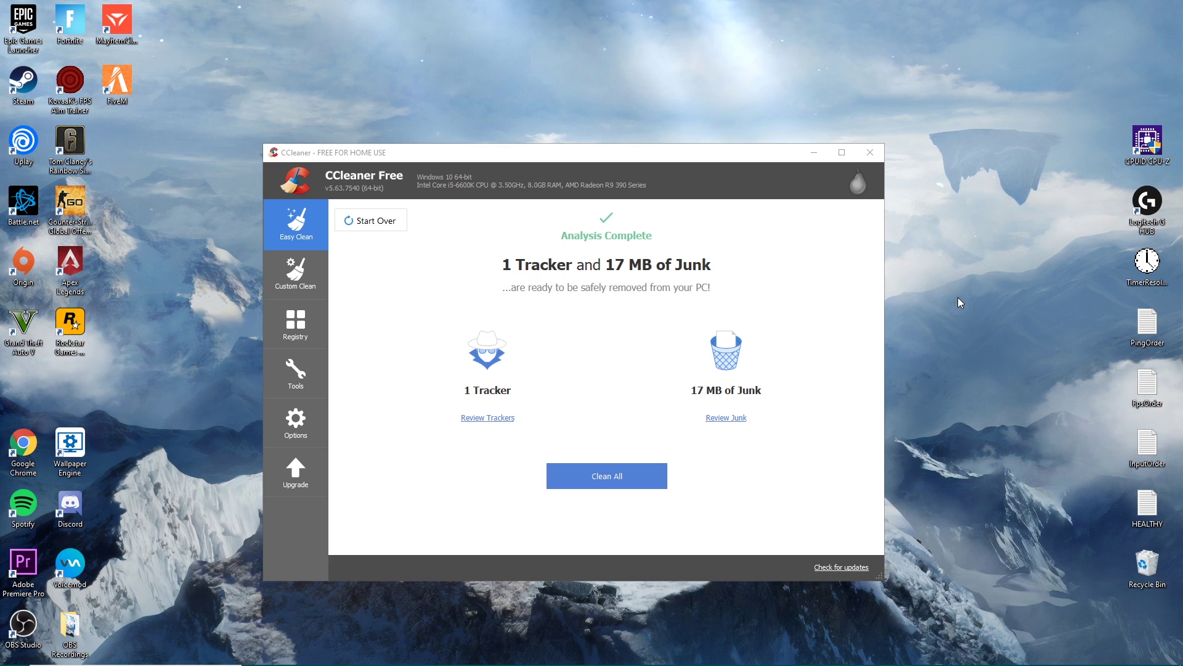
click(870, 154)
Search Windows for %temp% and open the temporary files folder.
key(super+s)
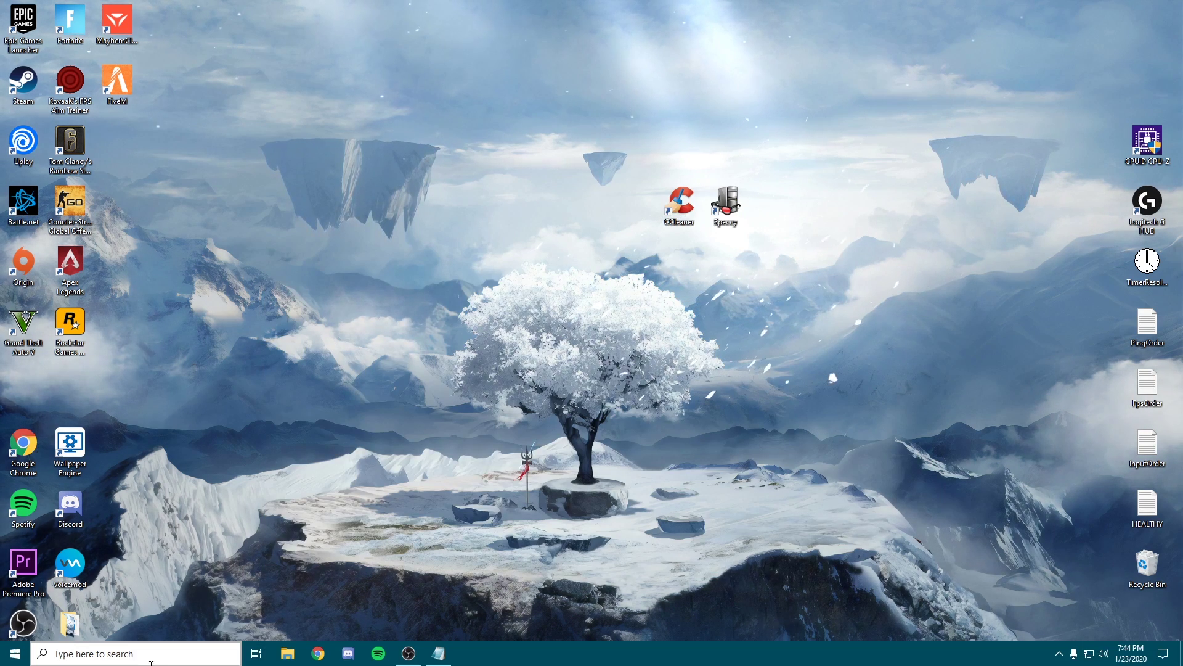
text(%temp)
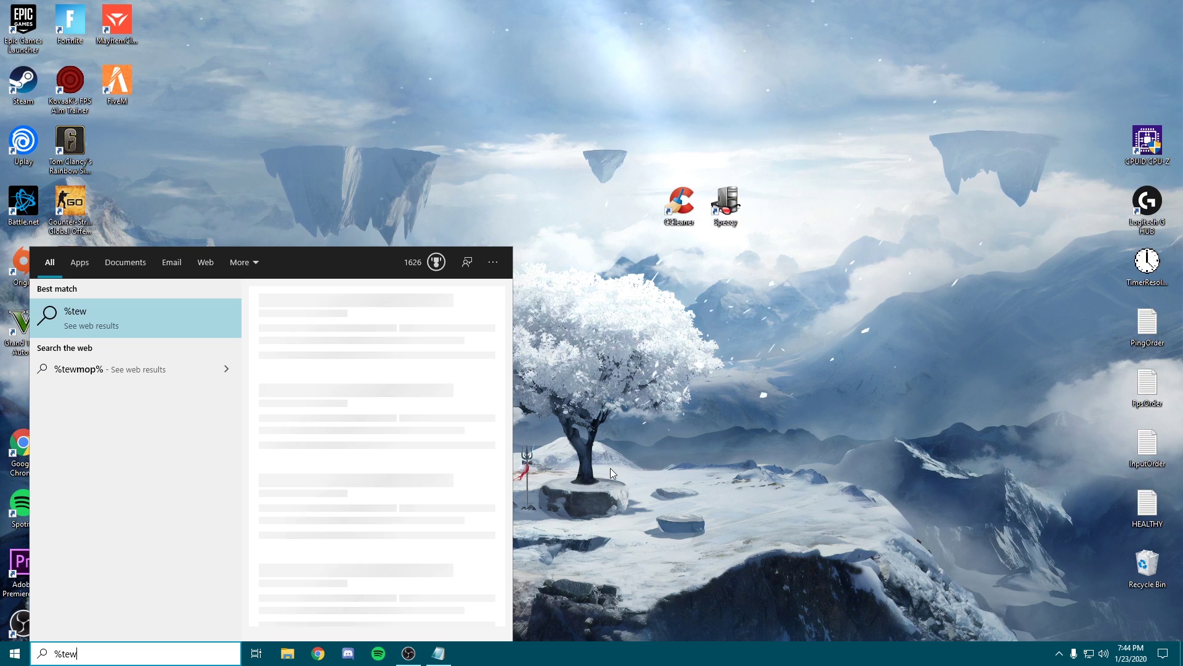
text(%)
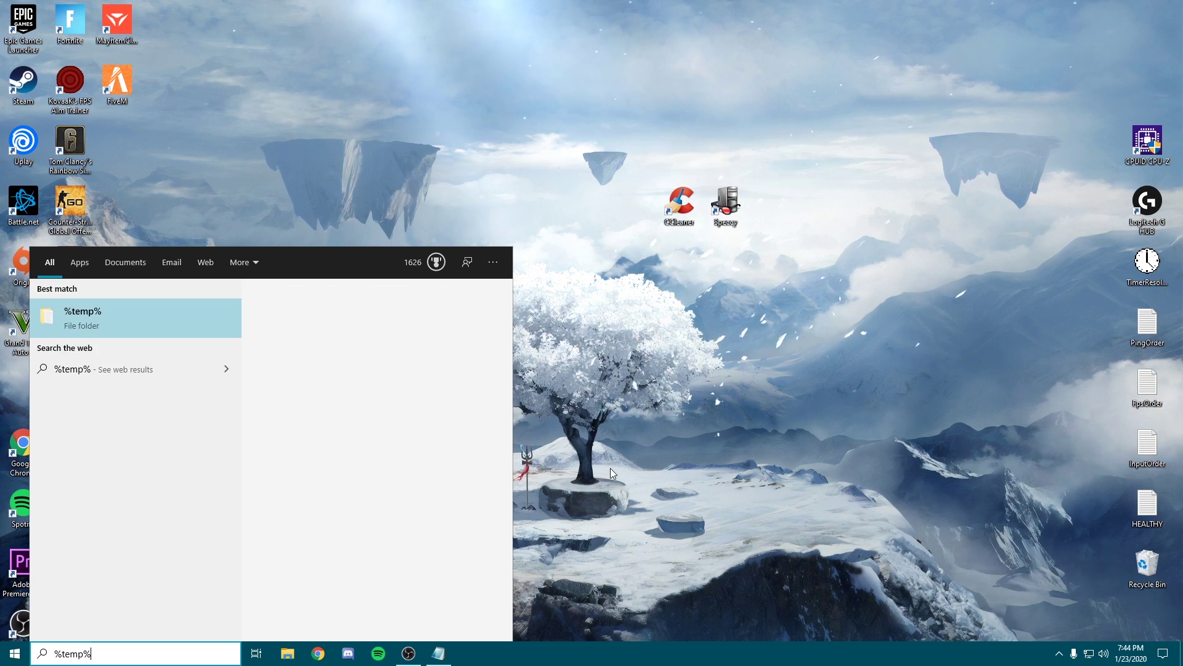
key(Return)
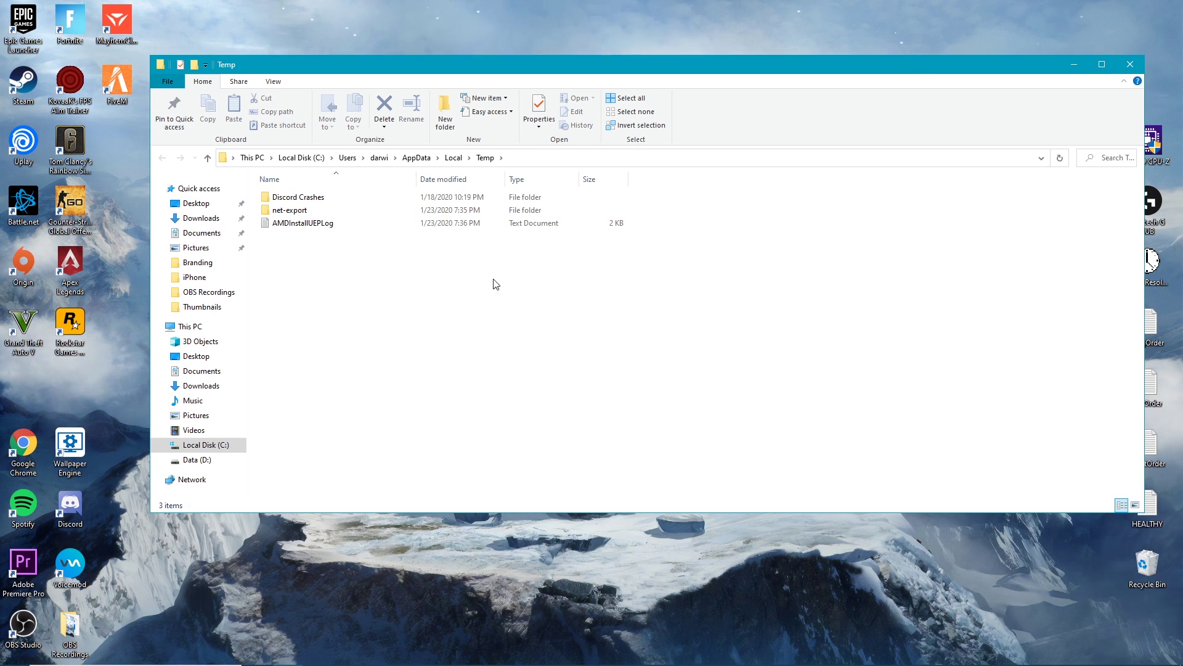
Delete all items in the Temp folder, skip the Discord Crashes folder that is in use, and close the window.
right_click(717, 242)
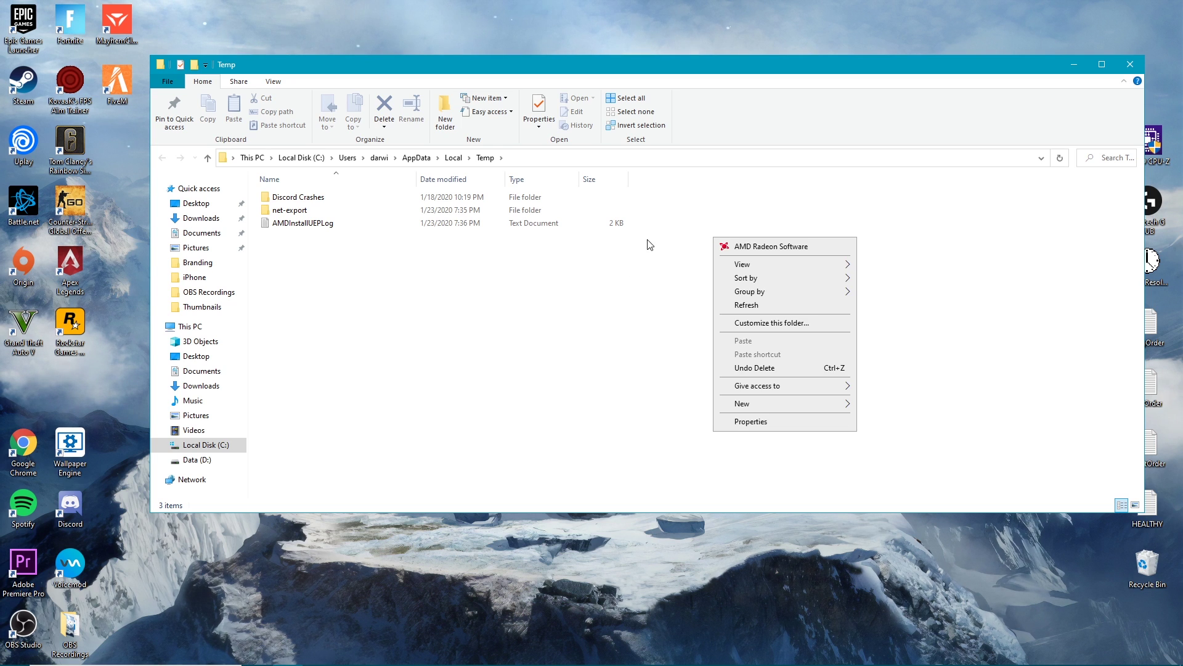
click(594, 243)
drag(613, 264, 492, 188)
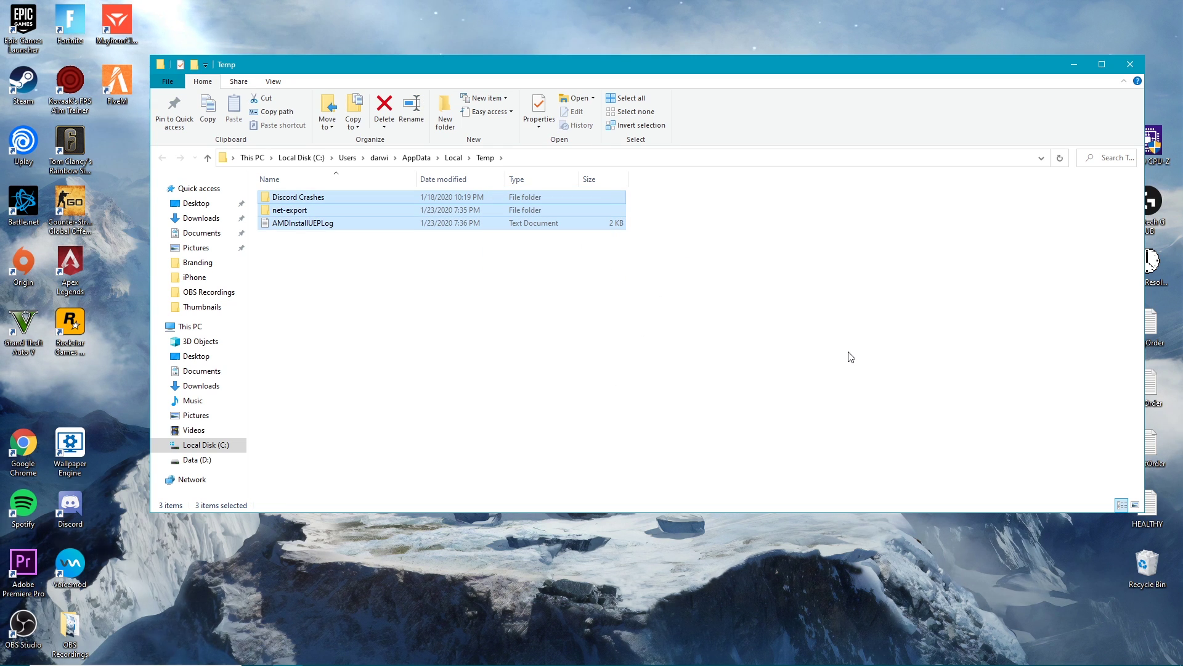
right_click(543, 225)
click(597, 401)
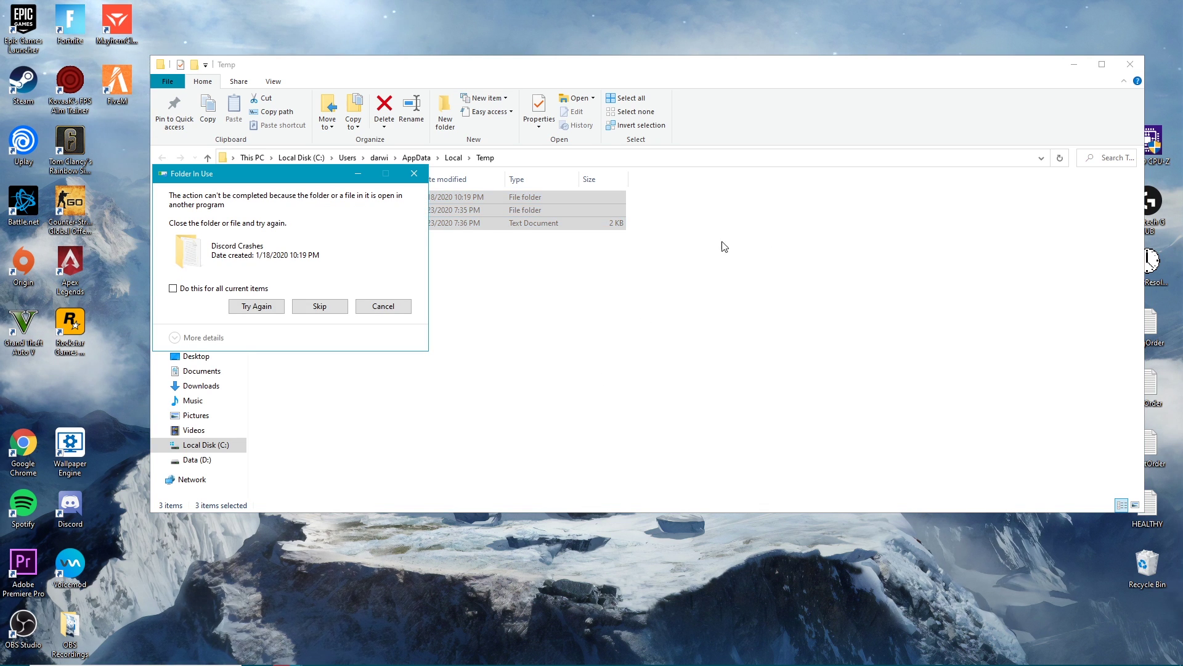
click(312, 313)
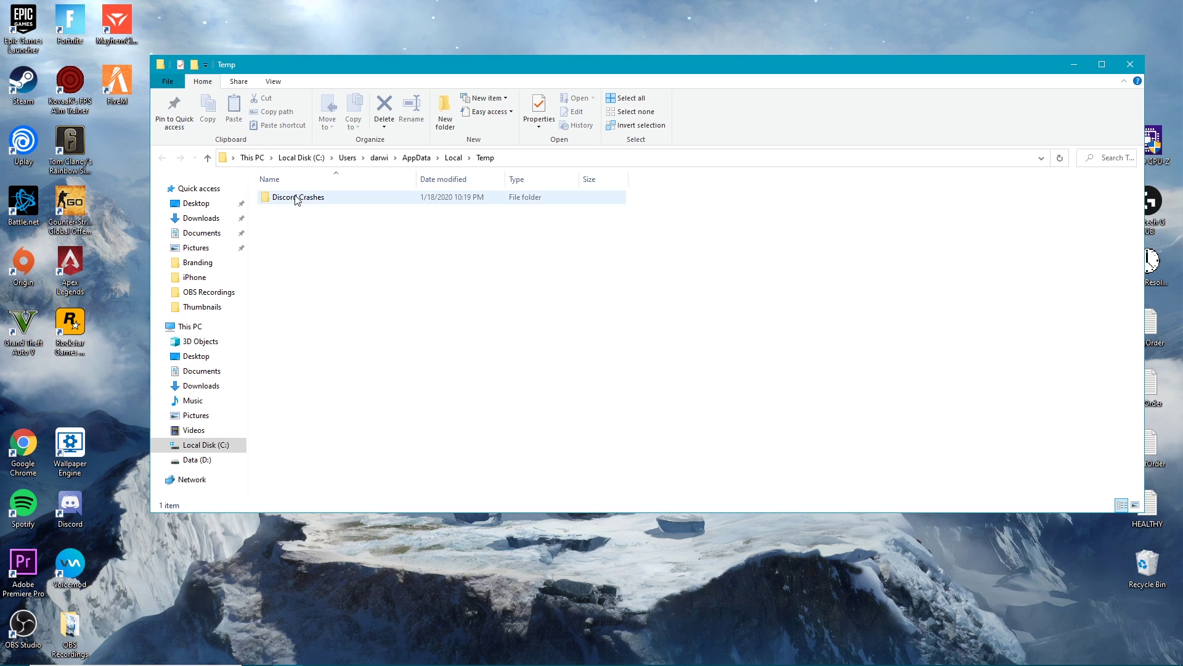
click(313, 199)
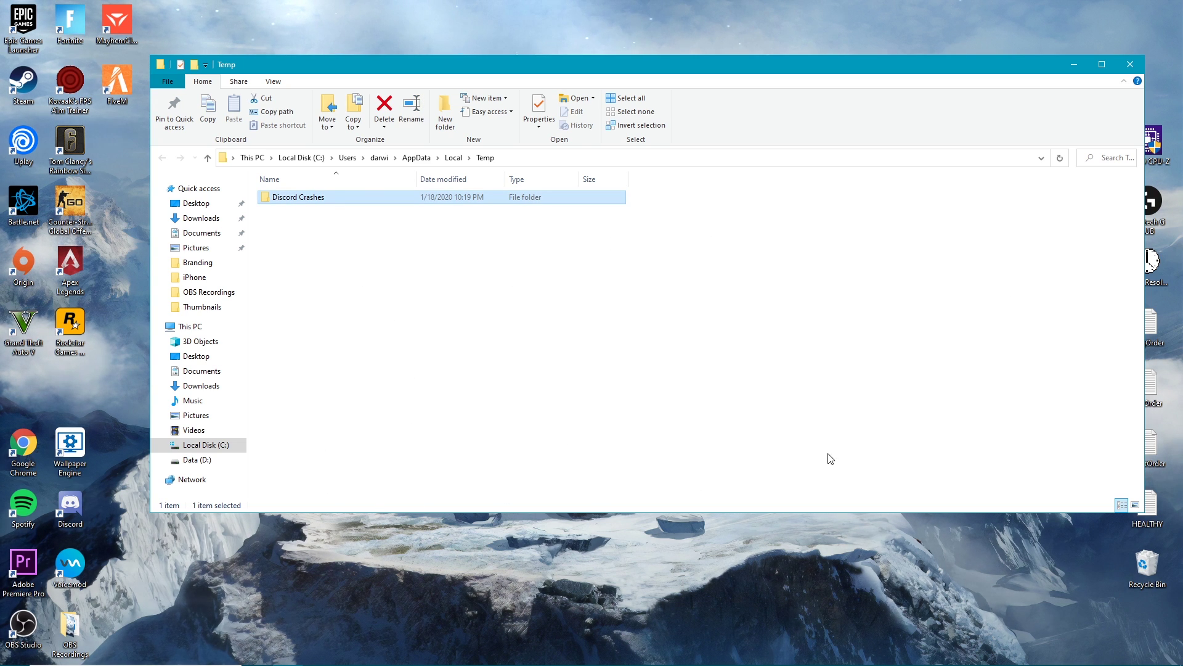
click(534, 241)
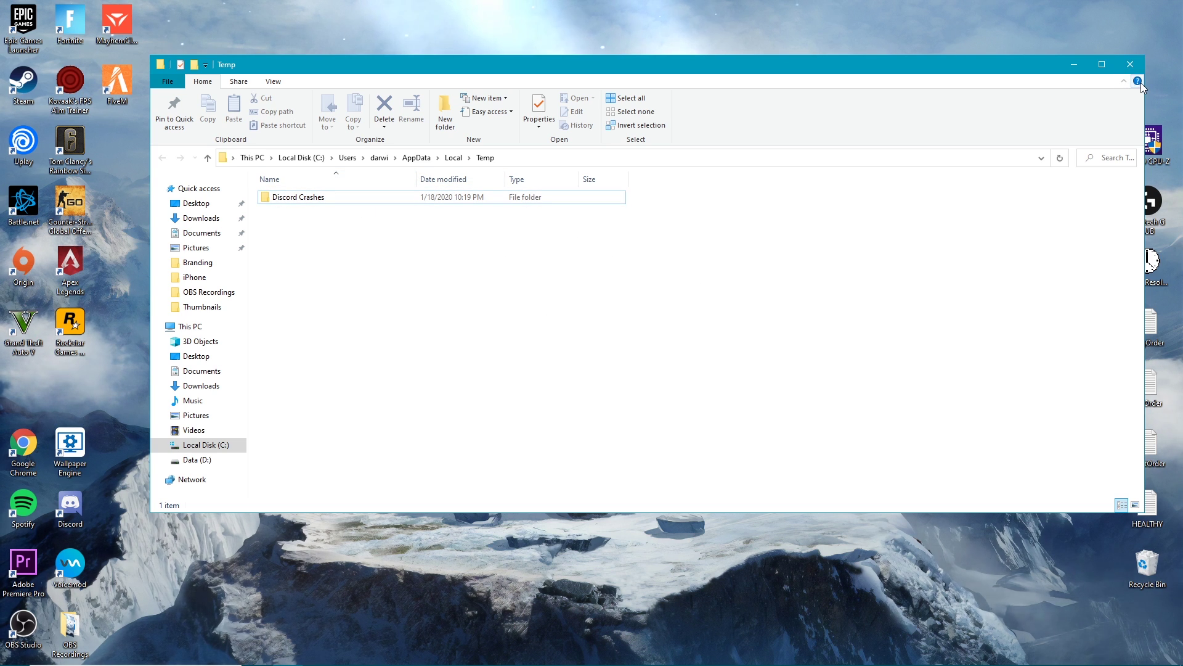
click(1133, 65)
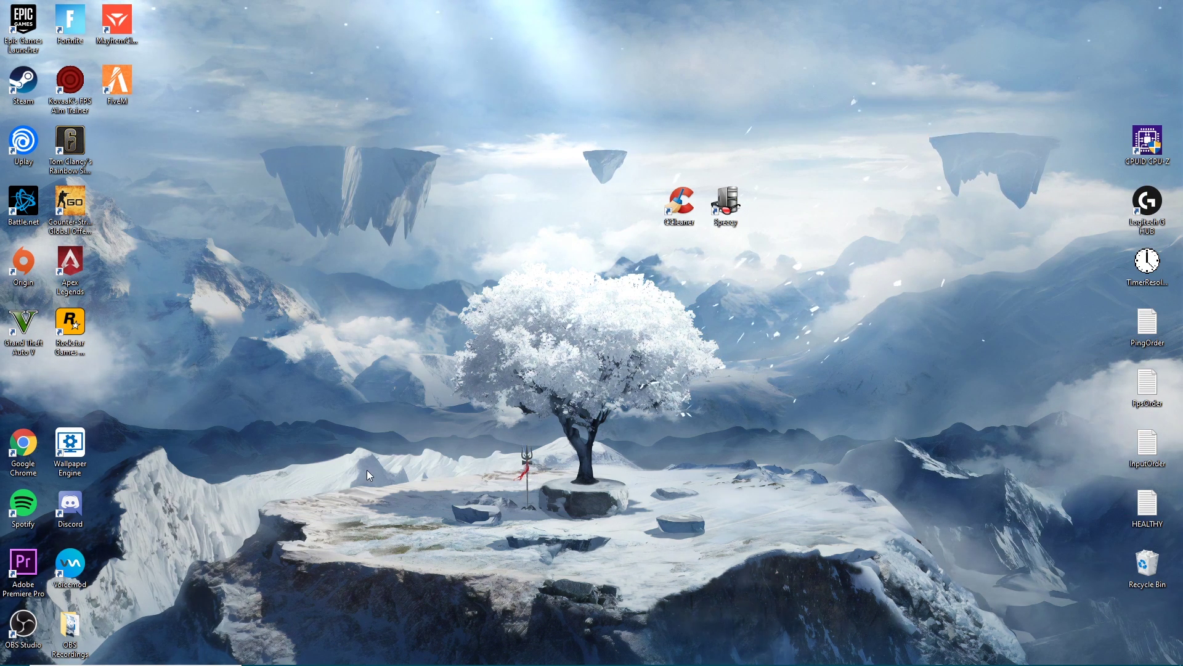
Search Windows for "adw" and launch Malwarebytes AdwCleaner.
click(93, 654)
text(a)
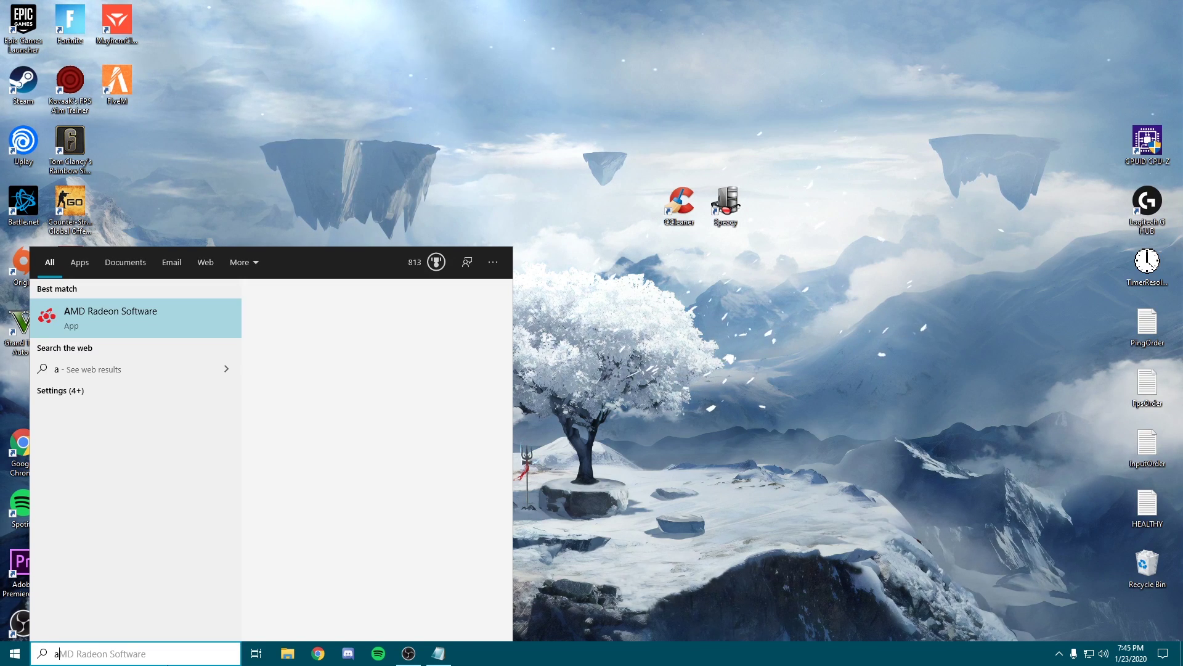
text(dw)
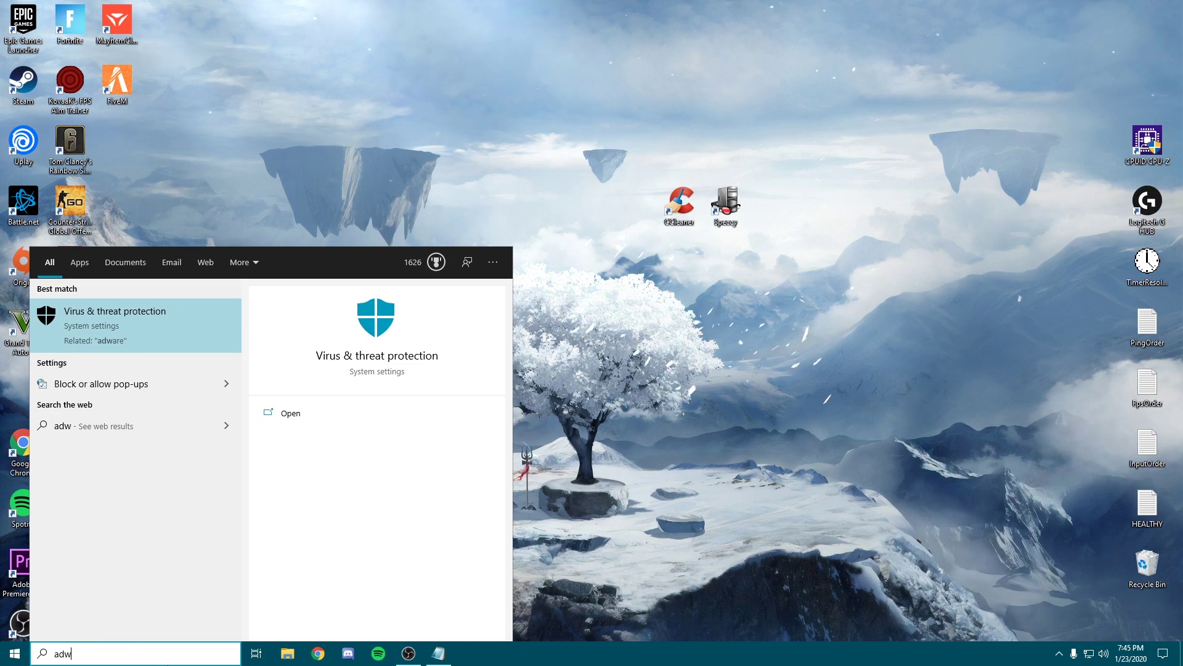
click(118, 370)
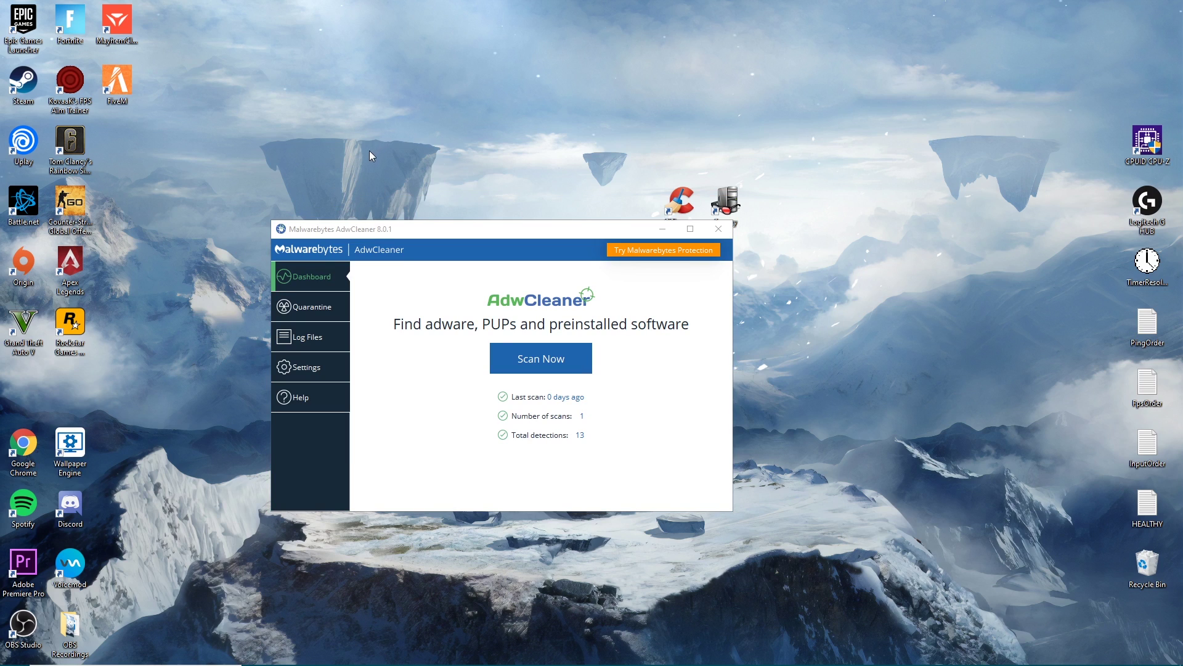
Run an AdwCleaner scan for adware and preinstalled software, and skip the Basic Repair when it completes.
click(579, 361)
drag(494, 233, 435, 208)
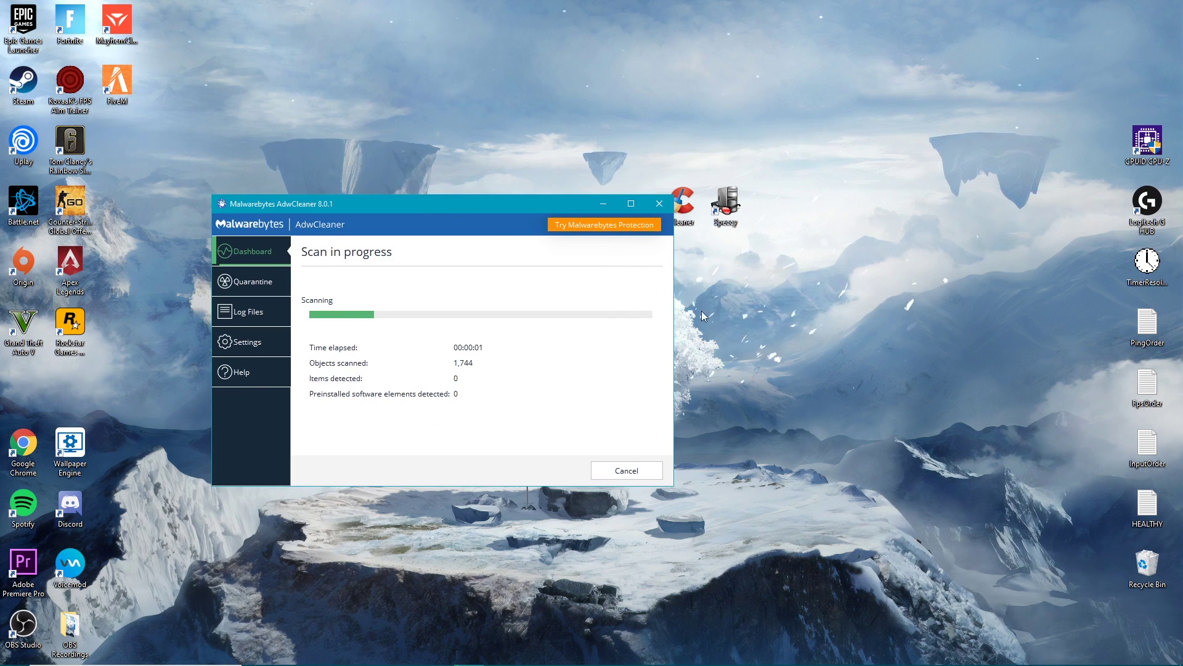
drag(557, 205, 538, 201)
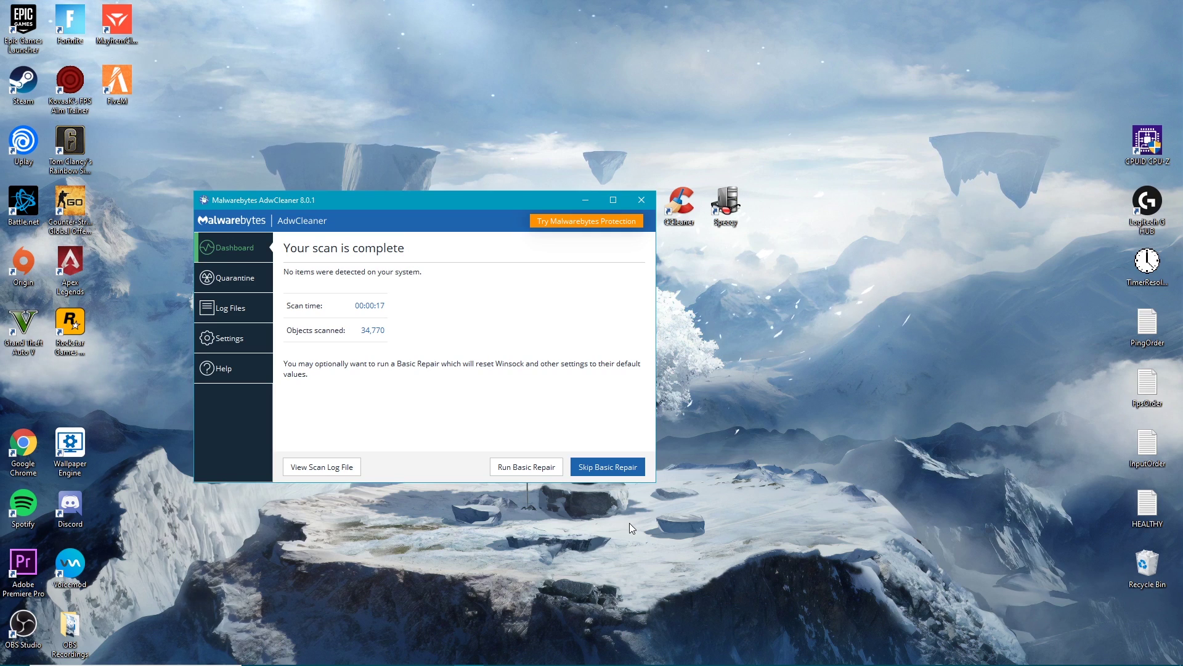
click(586, 471)
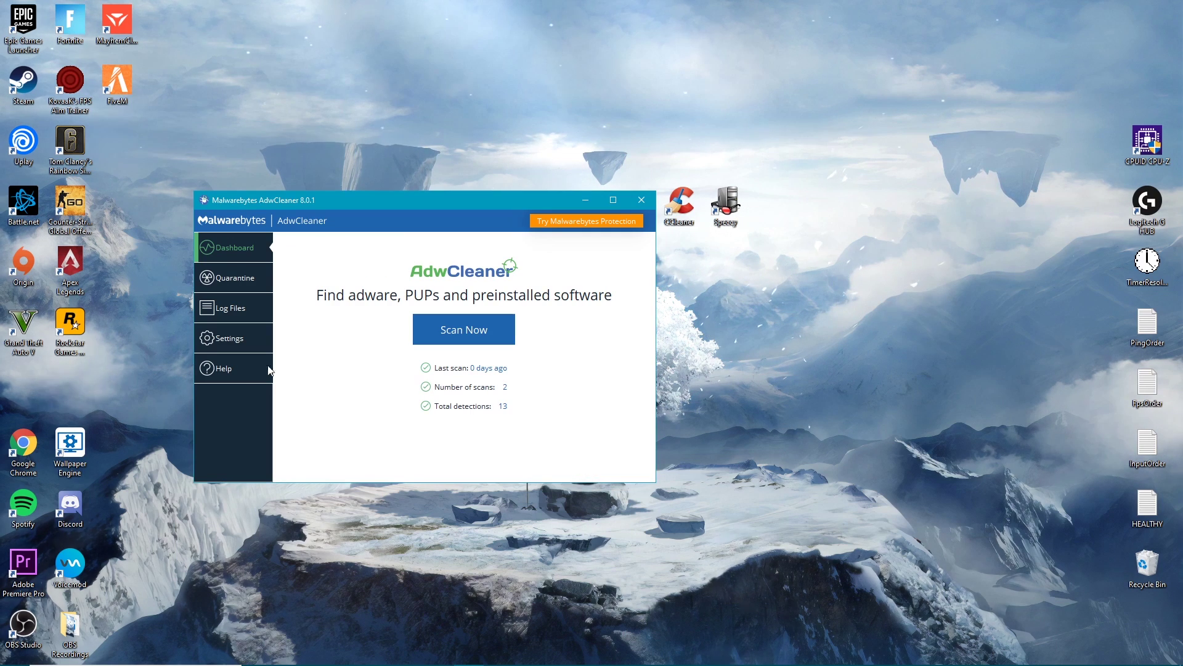
Check AdwCleaner's quarantined items, return to its dashboard, and close the program.
click(257, 285)
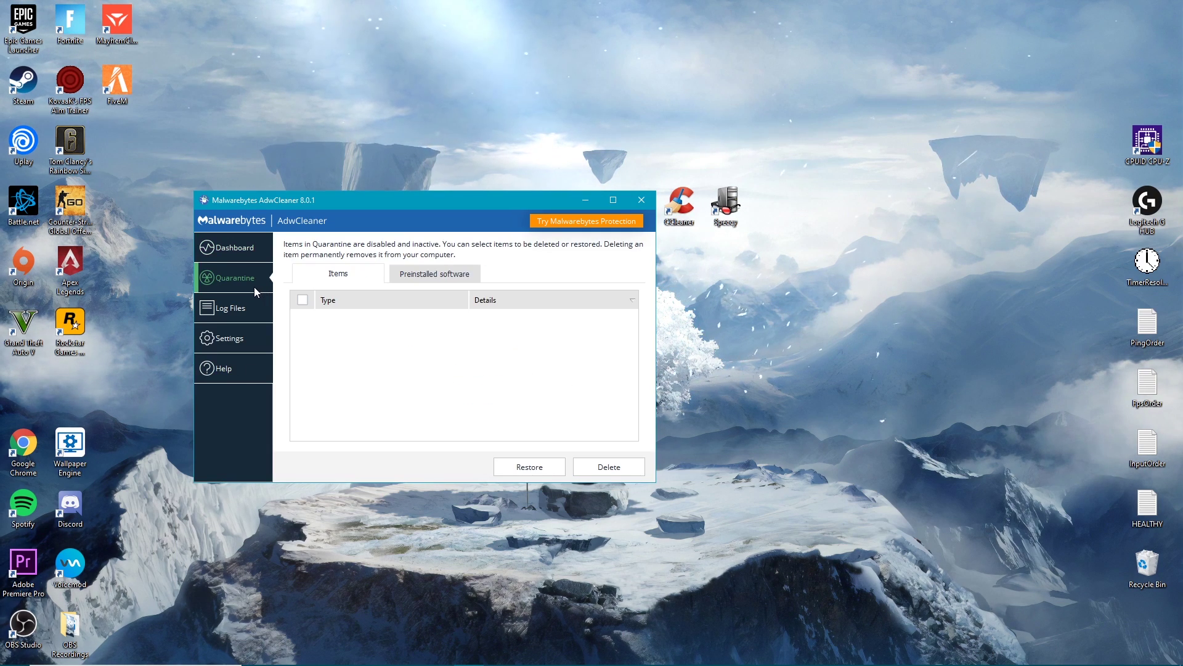
click(250, 252)
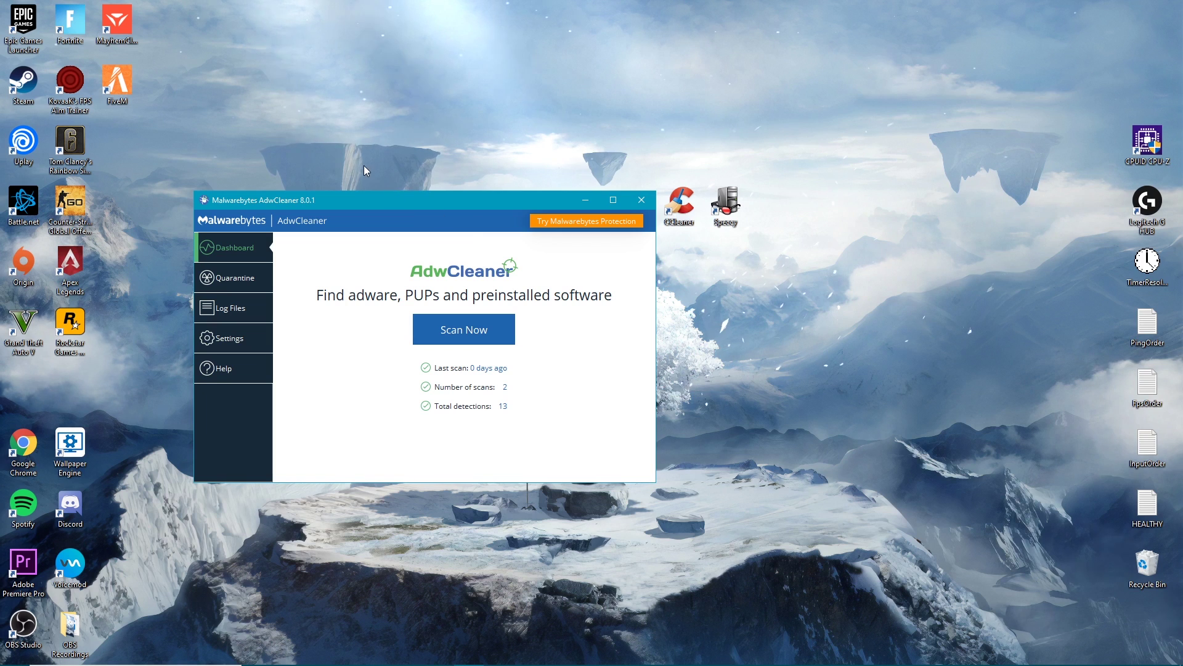
drag(509, 199, 508, 204)
click(515, 167)
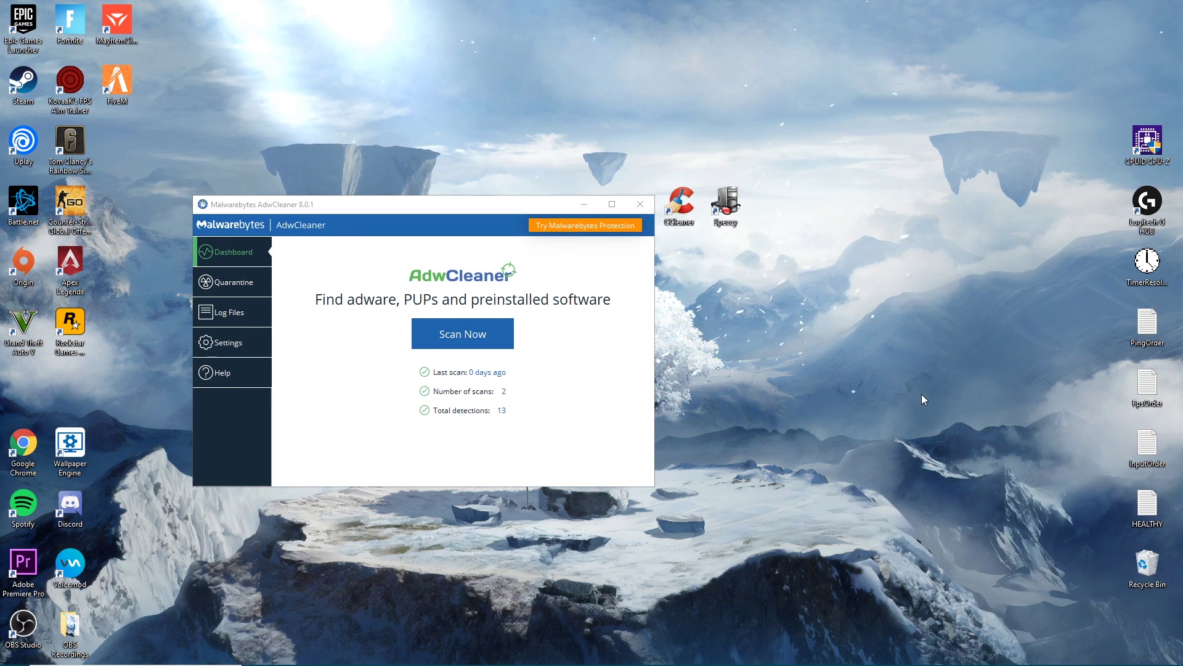
click(651, 220)
click(641, 211)
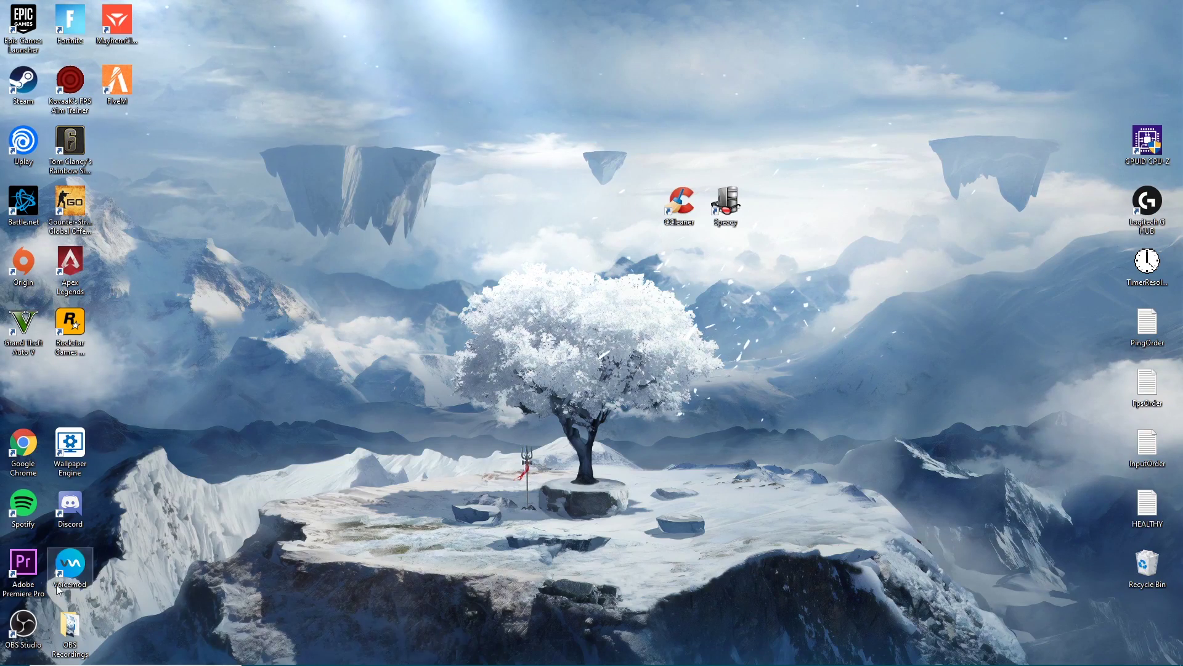
Open Windows Security from the Update & Security section of Windows Settings.
click(15, 653)
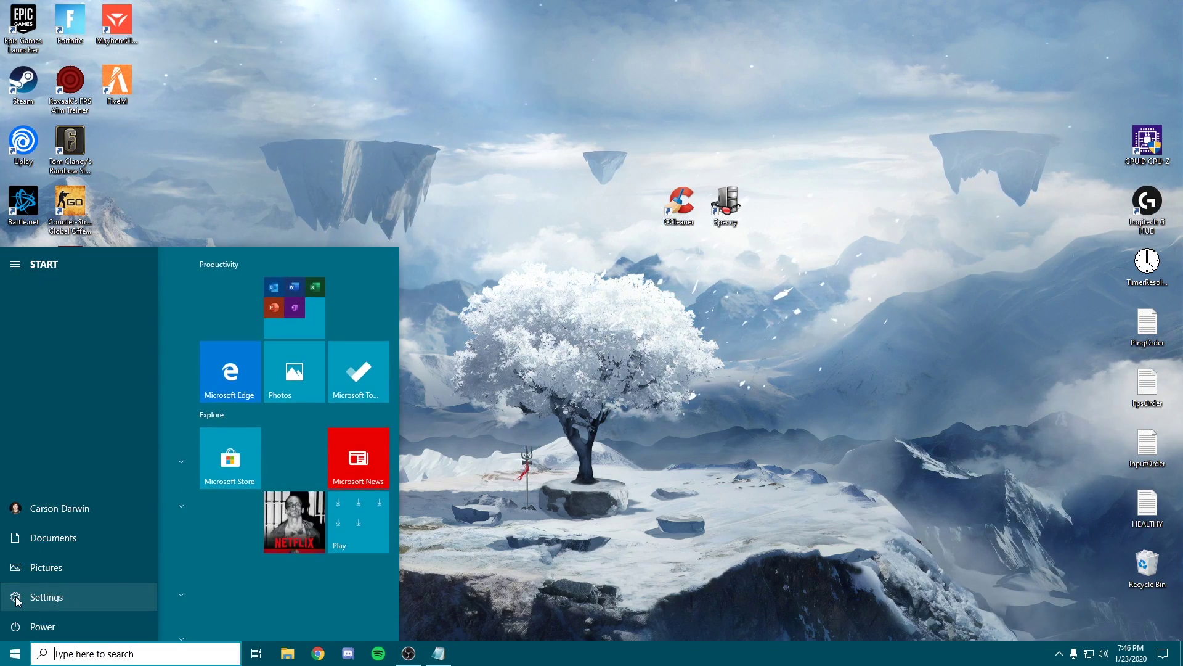
click(5, 598)
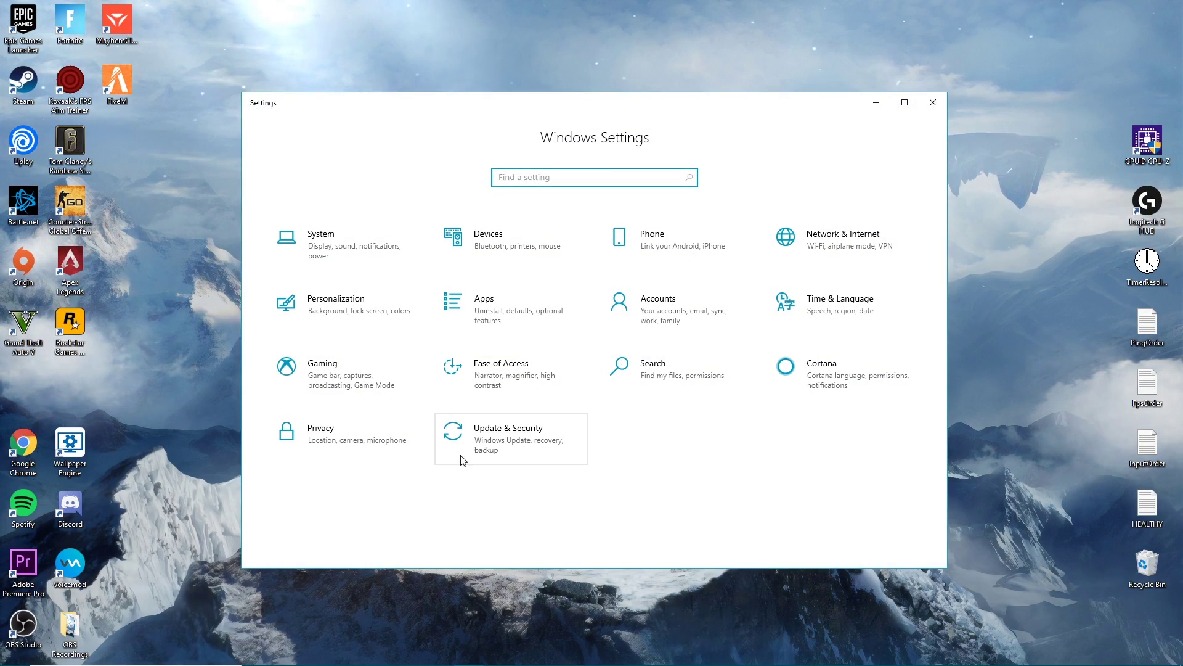
click(461, 457)
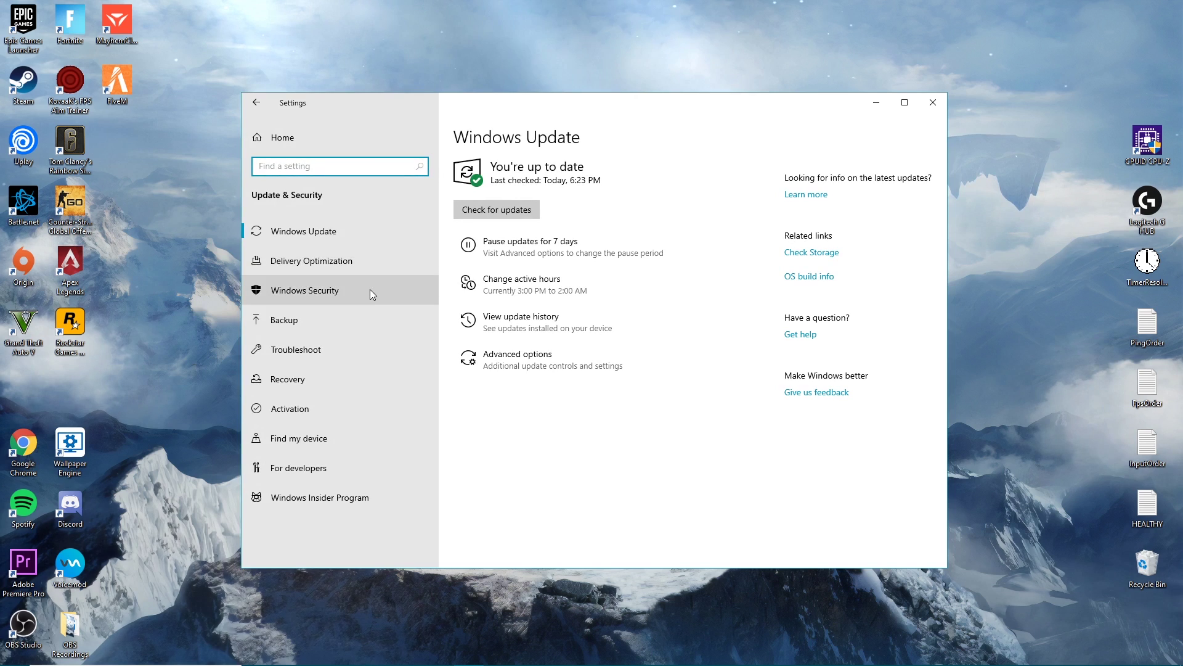
click(368, 289)
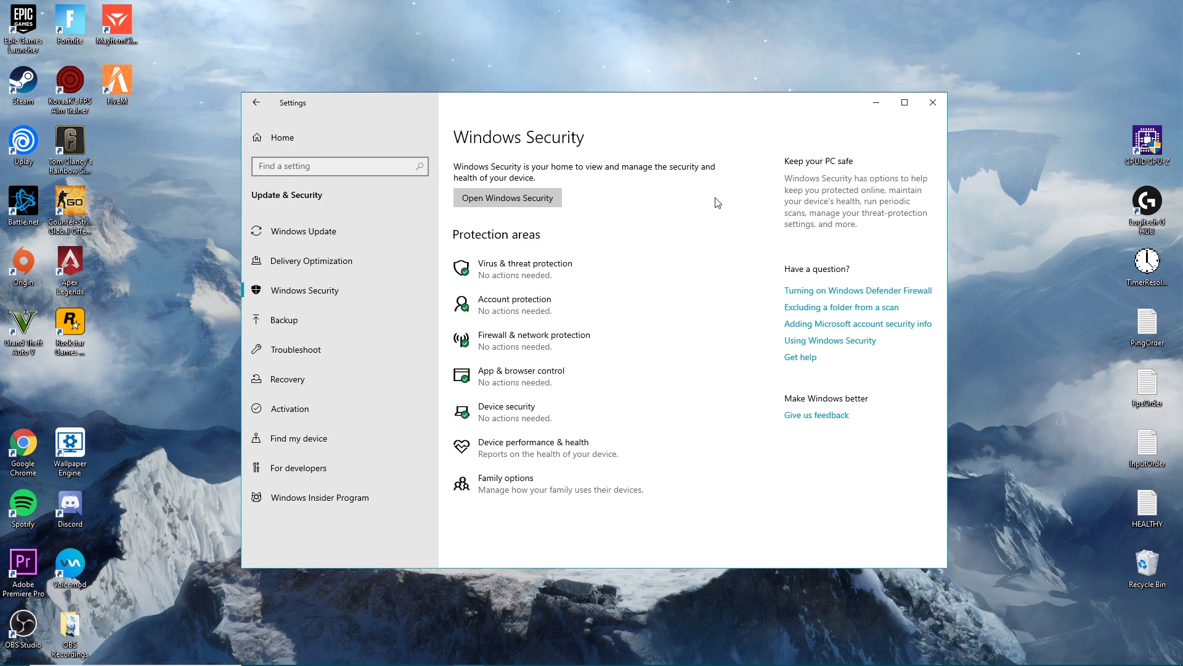
click(506, 197)
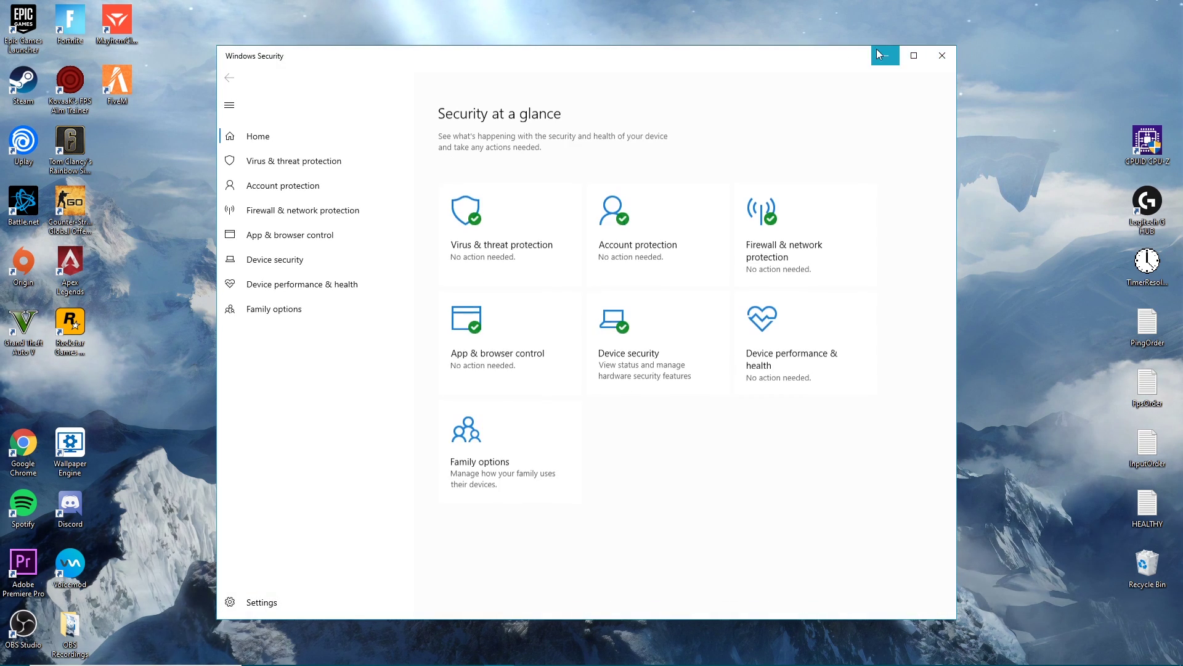
View the scan options under Virus & threat protection, and close both Windows Security and Settings.
click(293, 161)
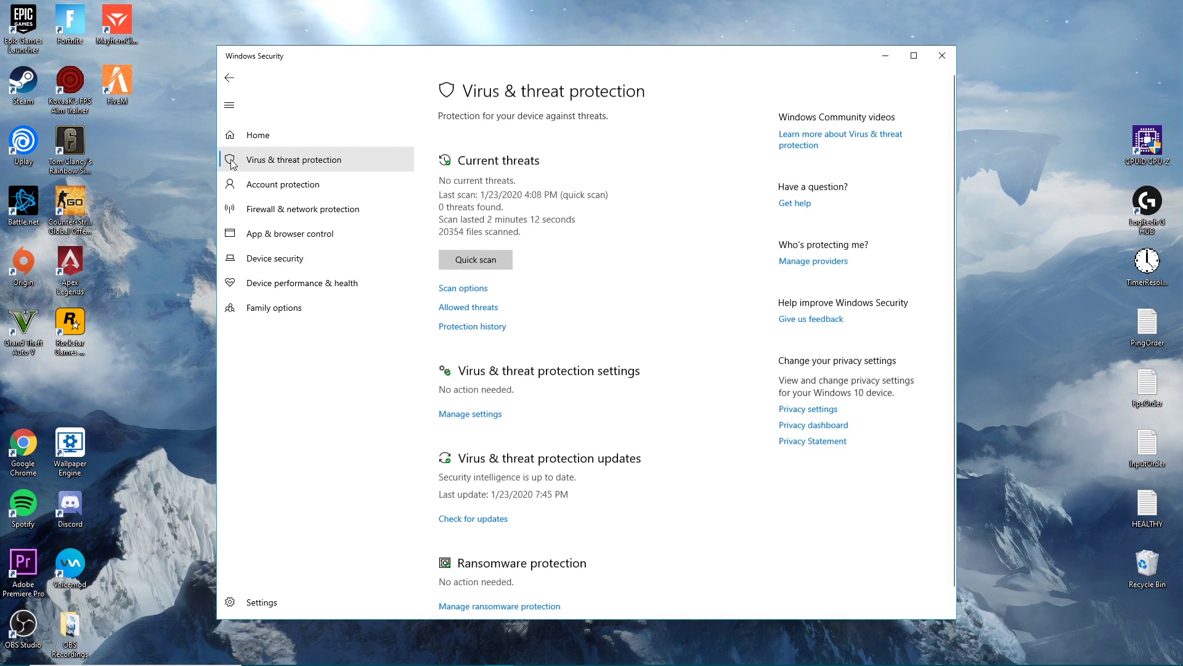
click(464, 287)
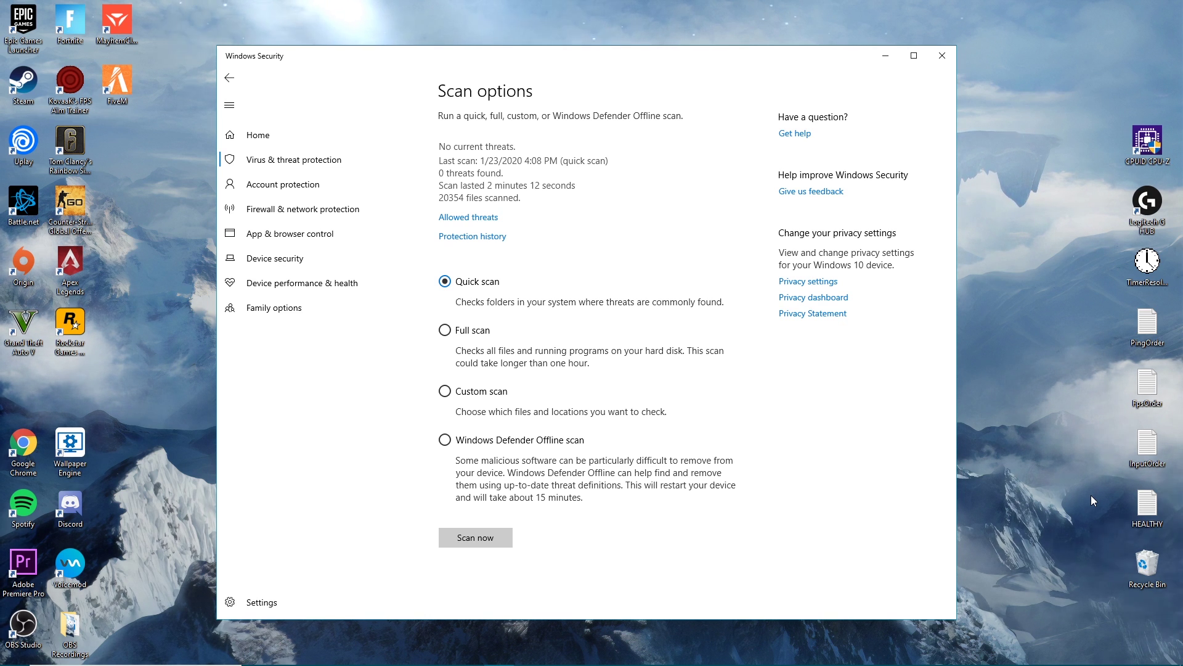
click(1036, 217)
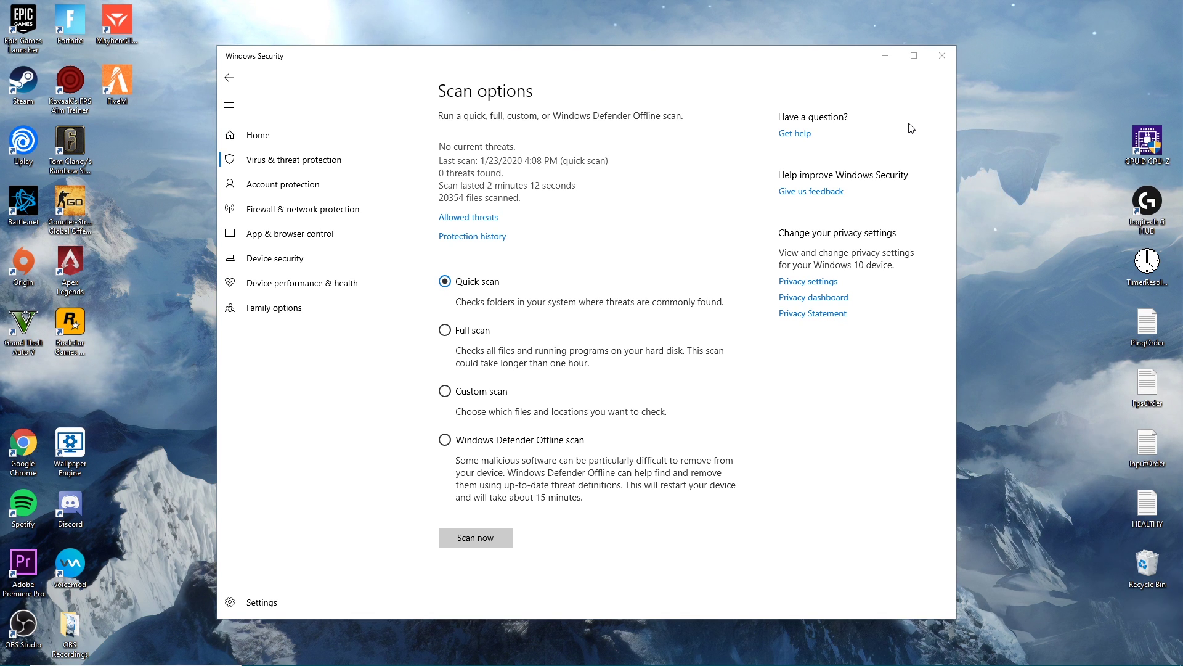
click(954, 60)
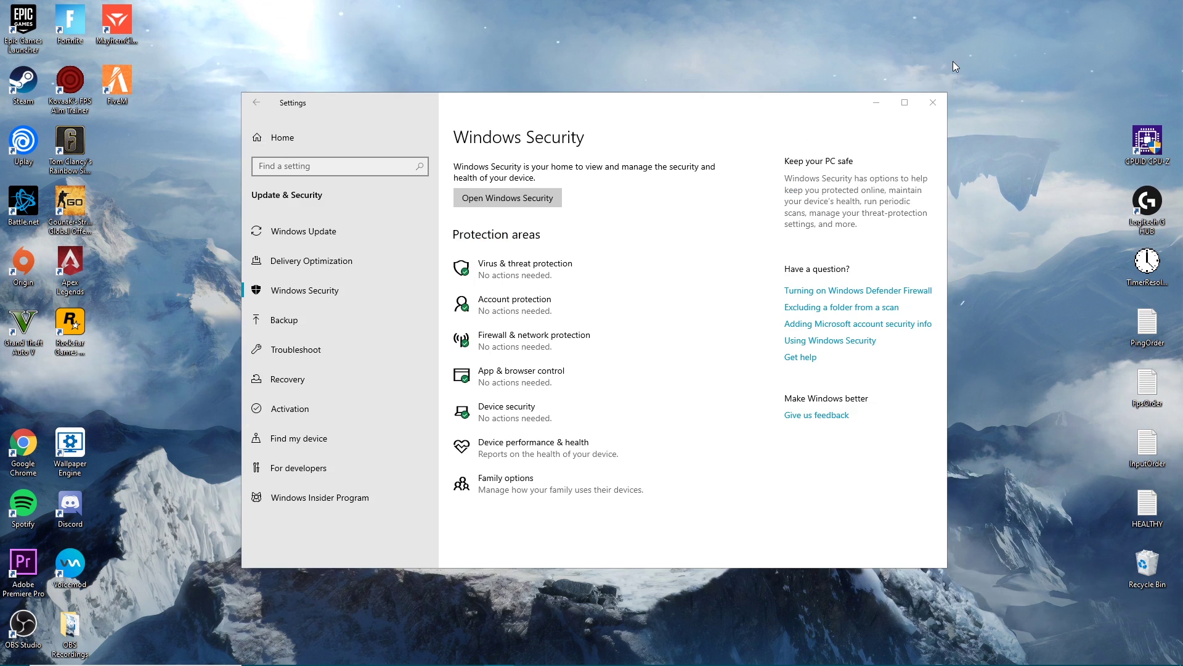
click(935, 107)
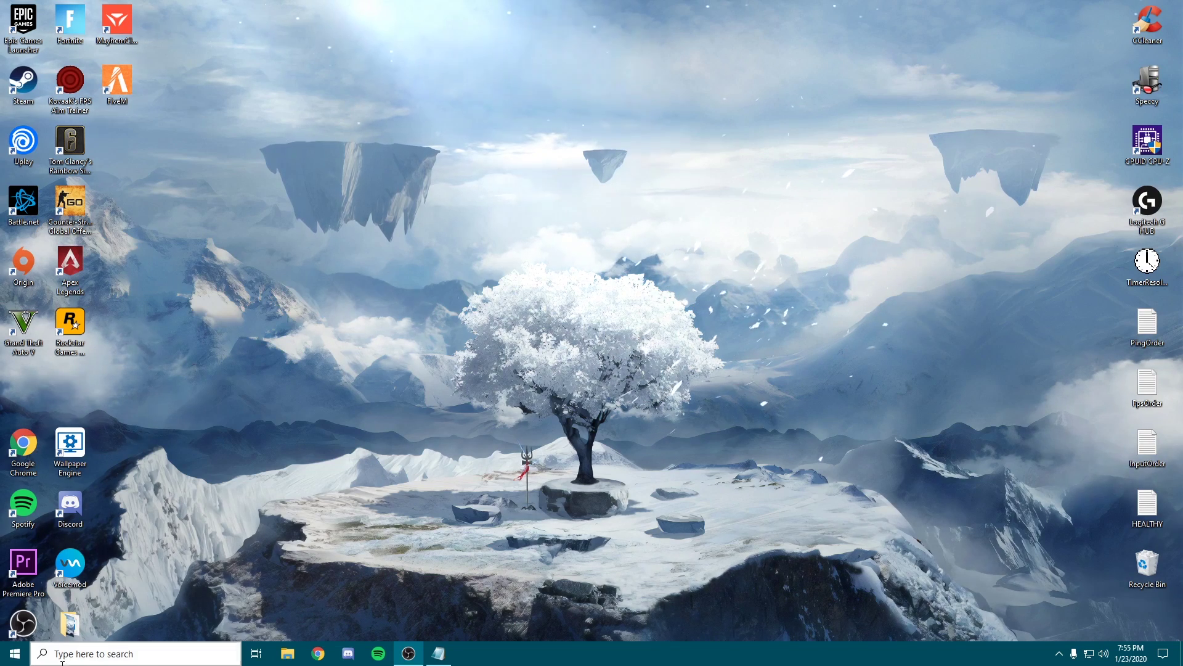
Search Windows for "control", open Control Panel, and go to its Network and Internet category.
click(157, 655)
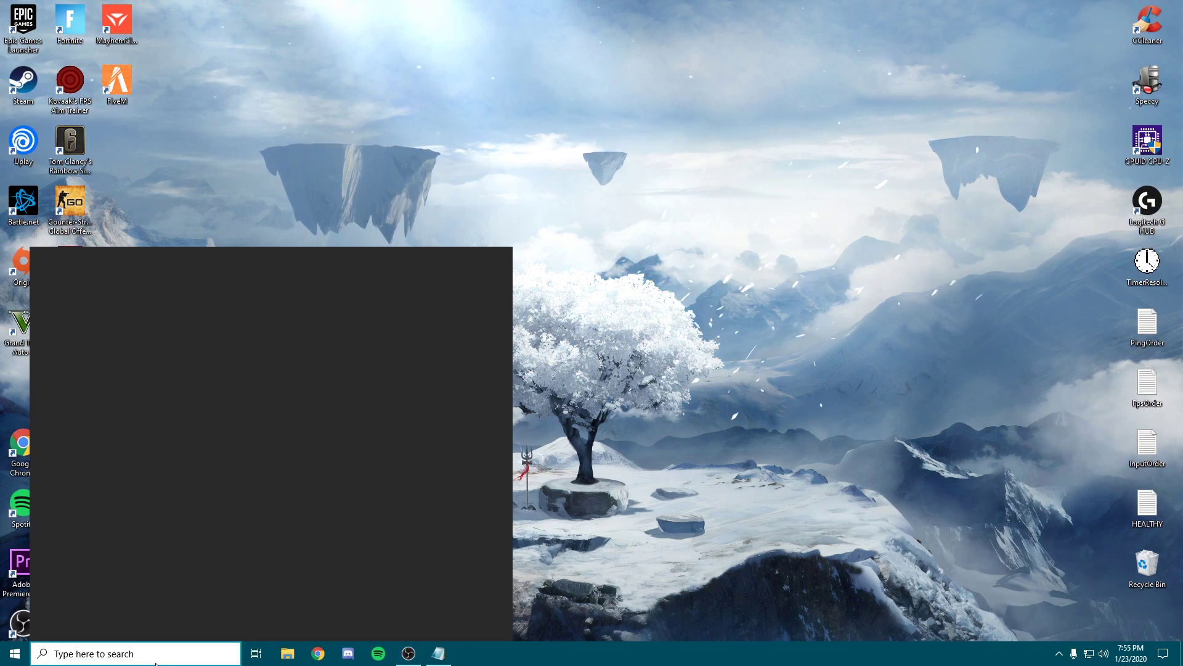
click(157, 663)
click(165, 655)
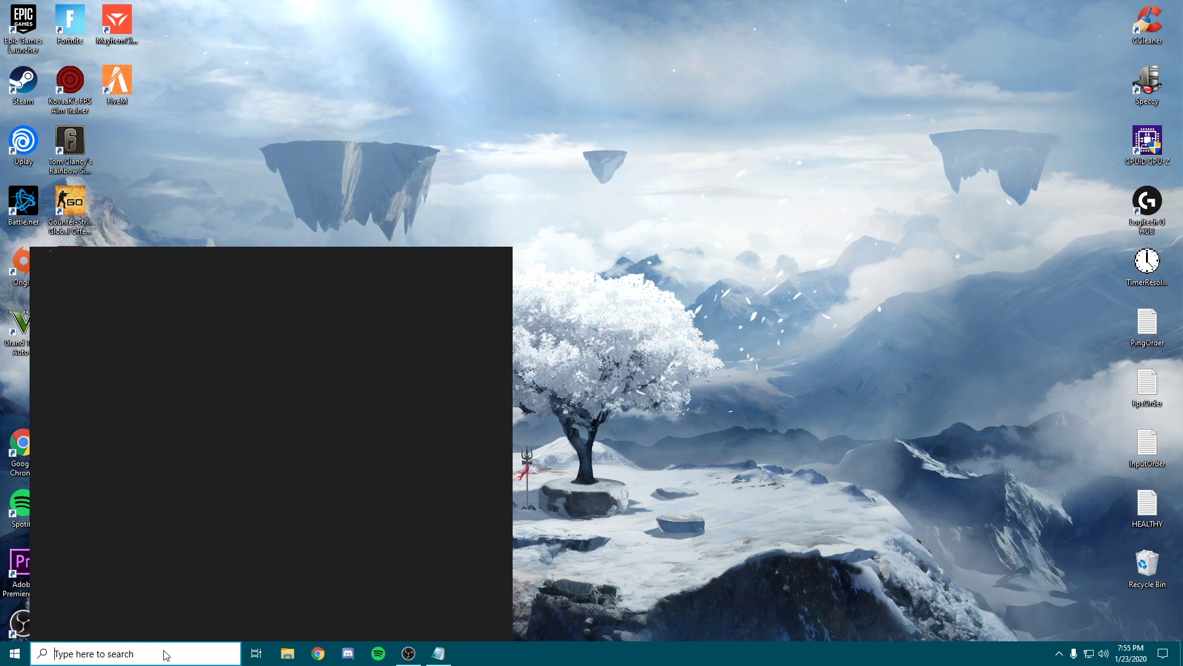
text(control)
click(176, 315)
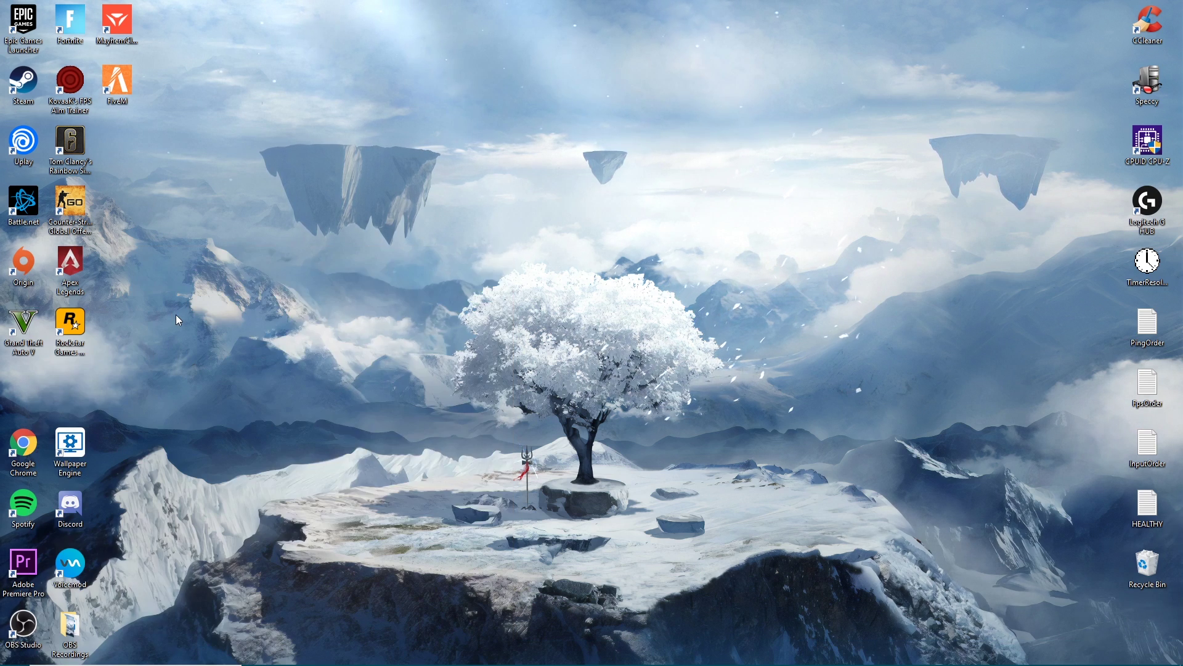
click(422, 312)
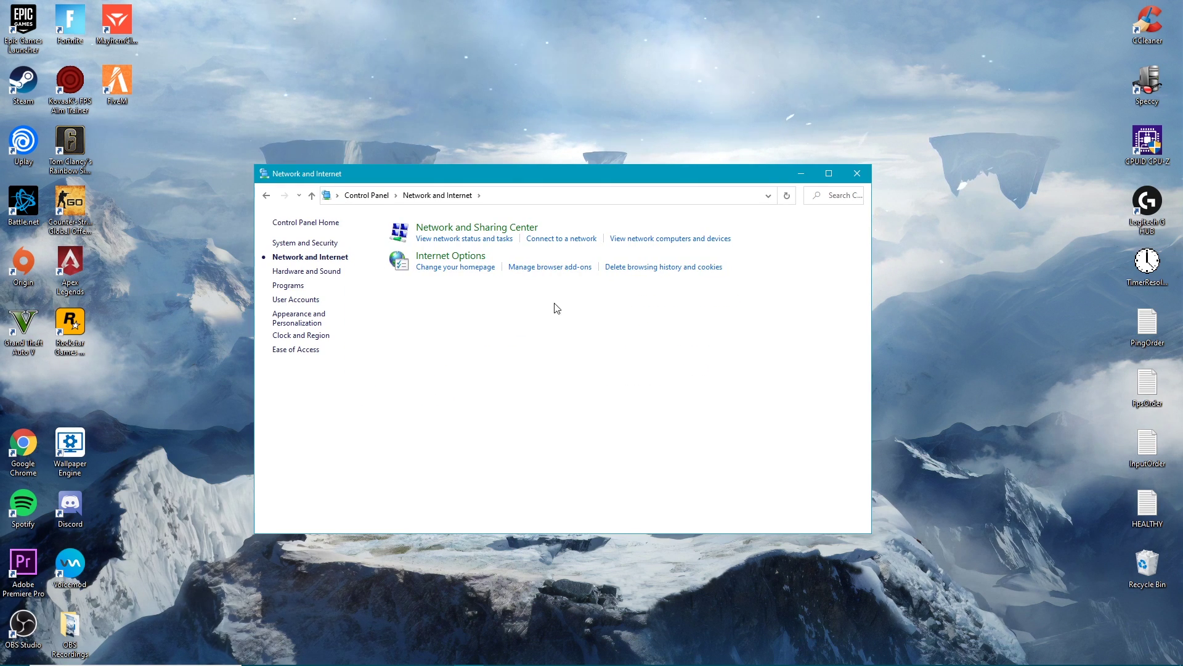
Open the Ethernet connection's properties from the Network and Sharing Center.
click(434, 230)
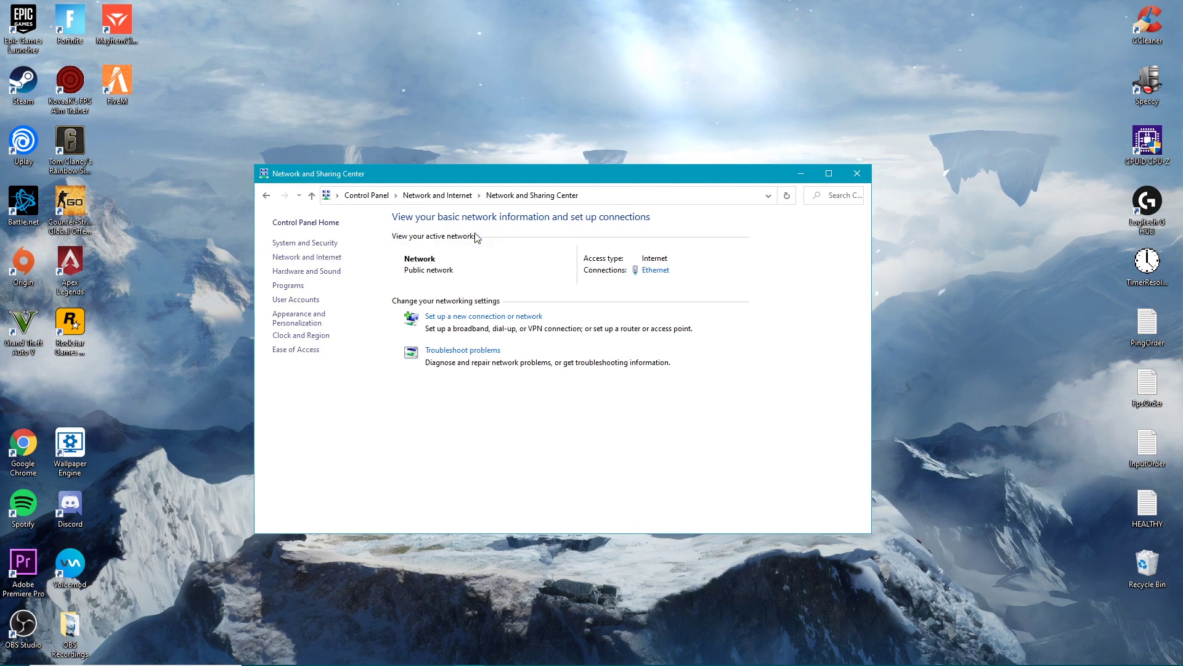
click(653, 271)
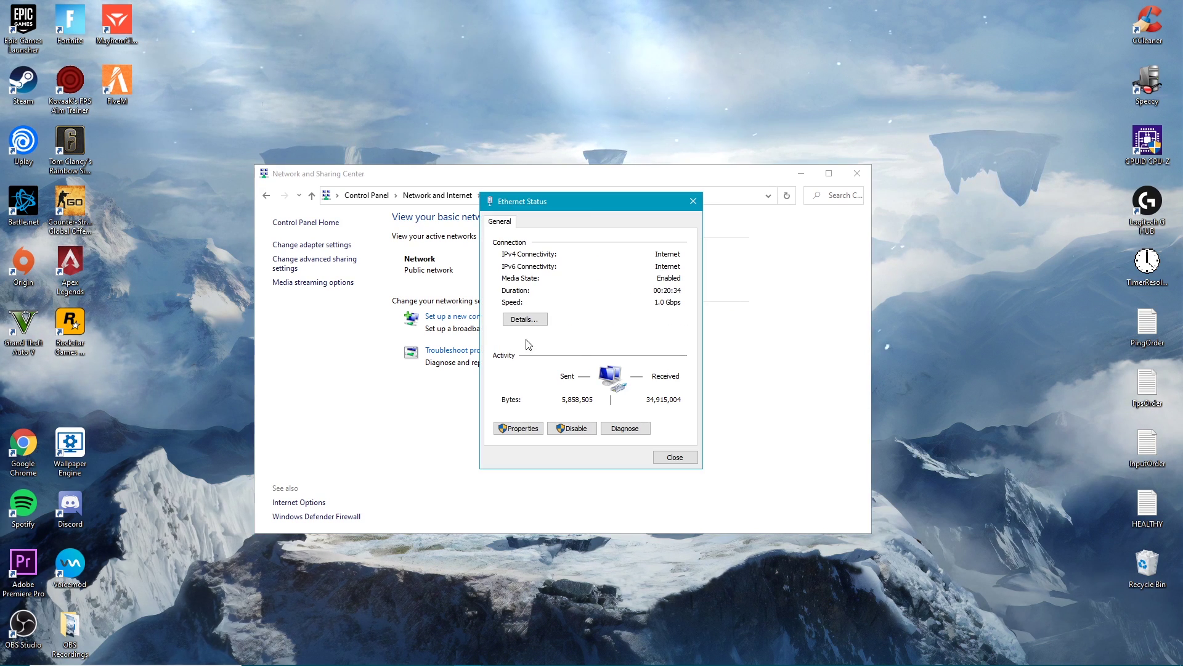
click(523, 471)
click(646, 271)
click(527, 430)
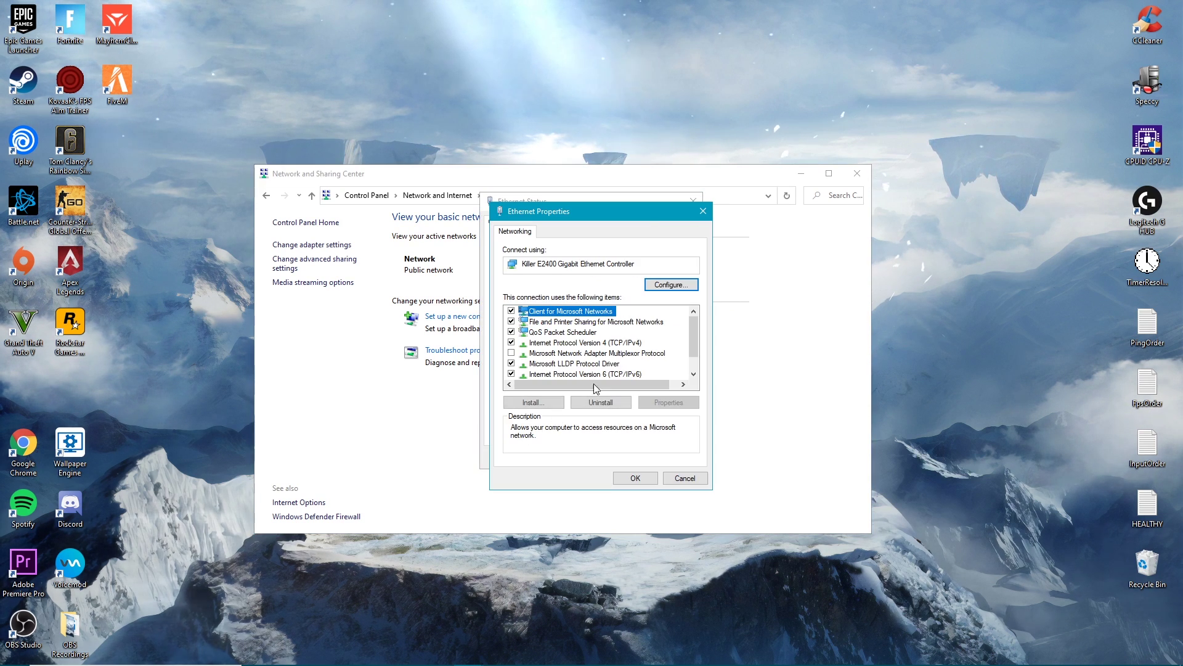
Set the IPv4 preferred DNS server to 1.1.1.1 and the alternate to 1.0.0.1, and apply the settings.
click(642, 343)
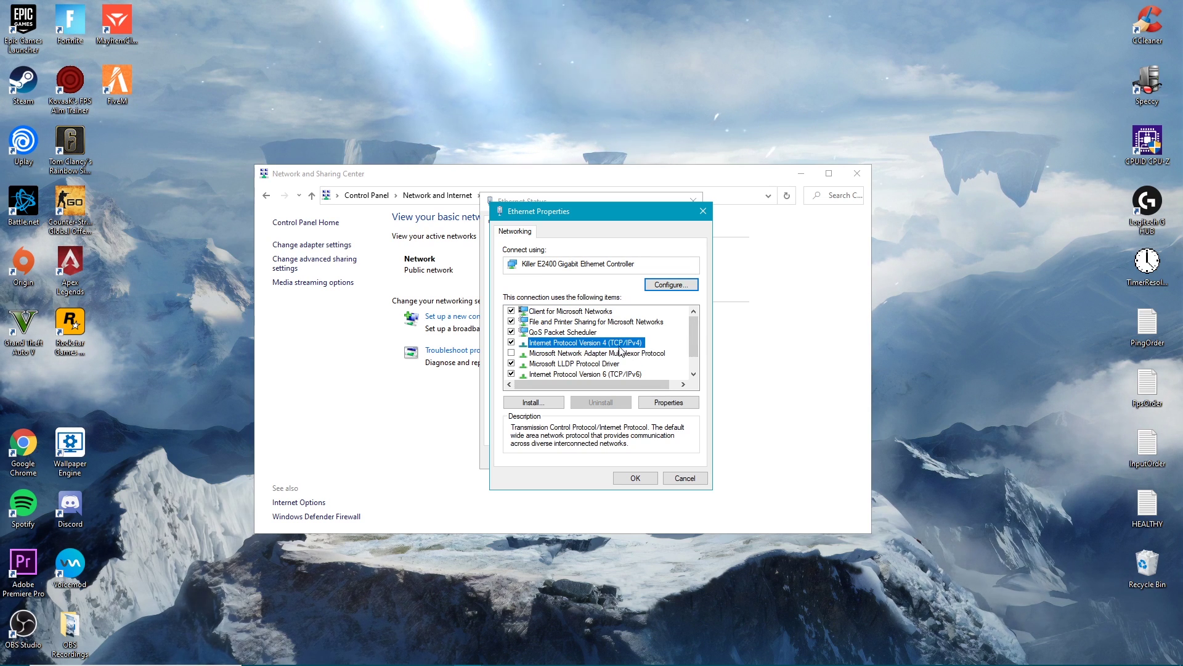
click(669, 403)
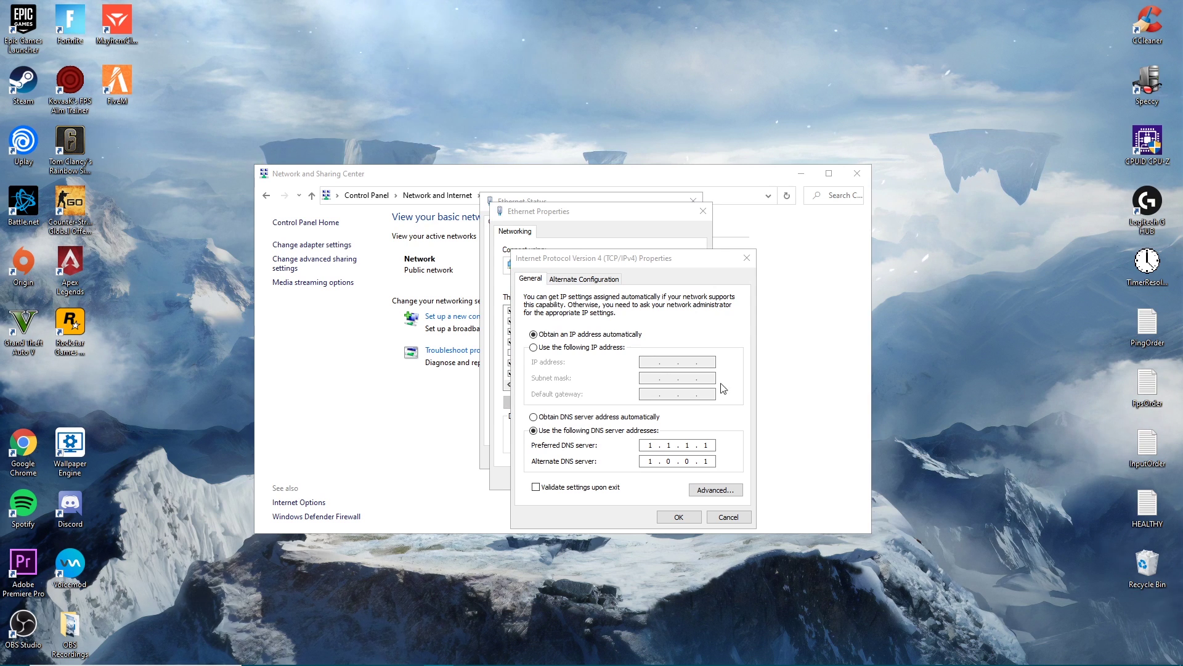
click(658, 448)
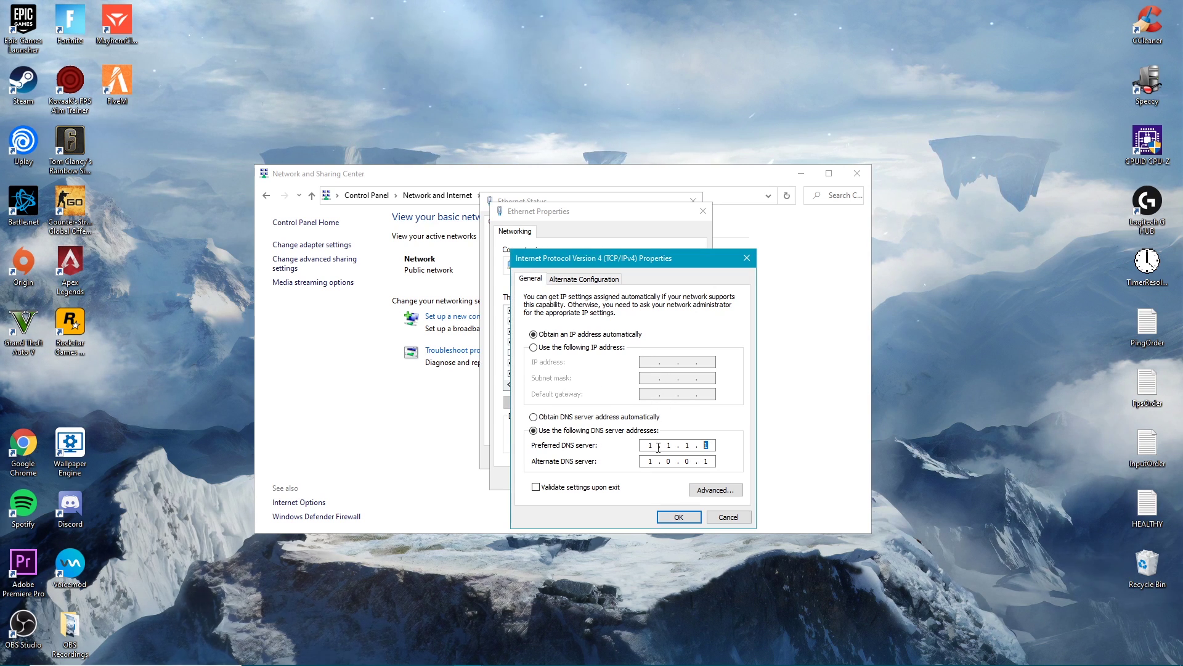
click(591, 418)
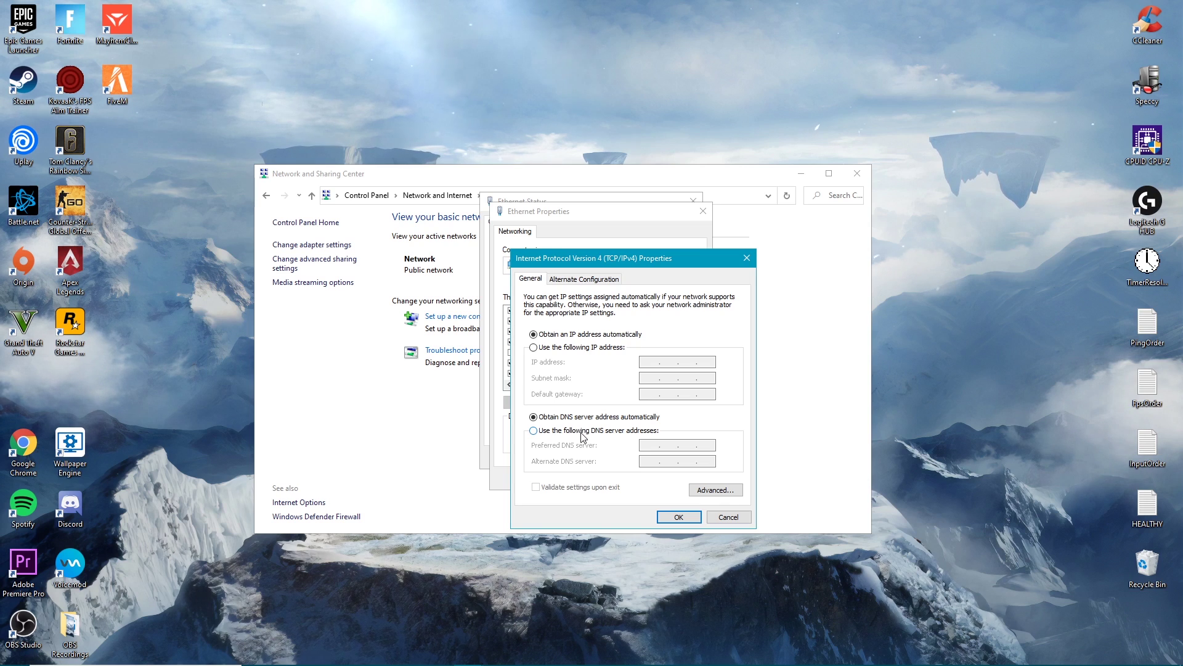
click(615, 431)
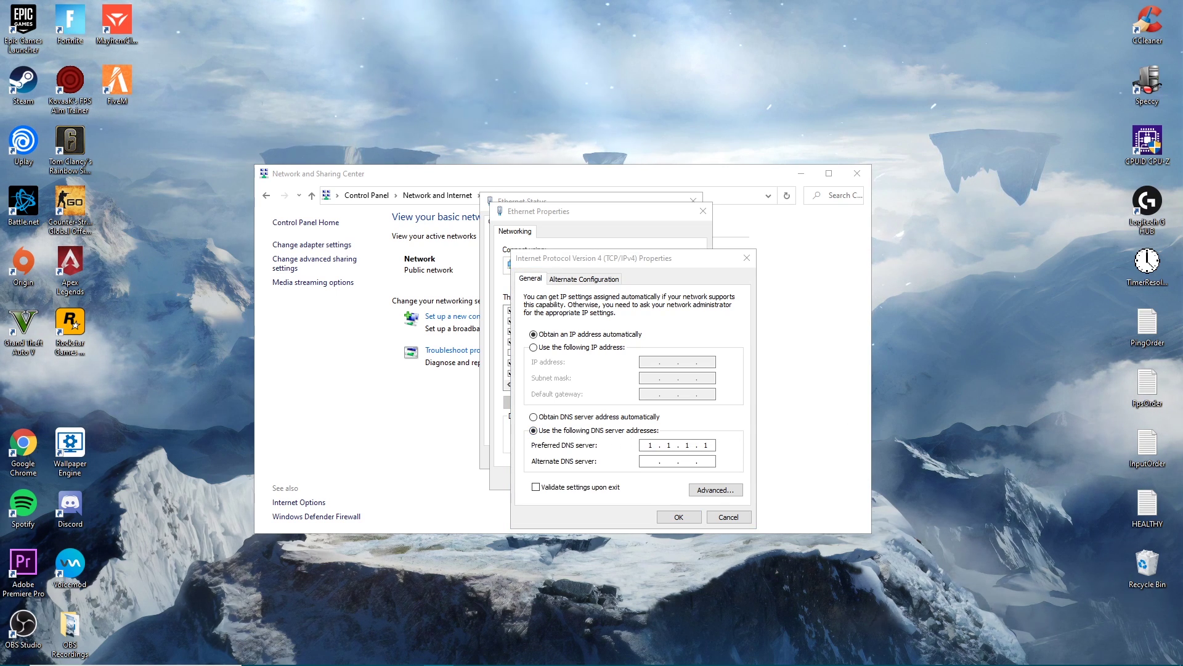
click(652, 462)
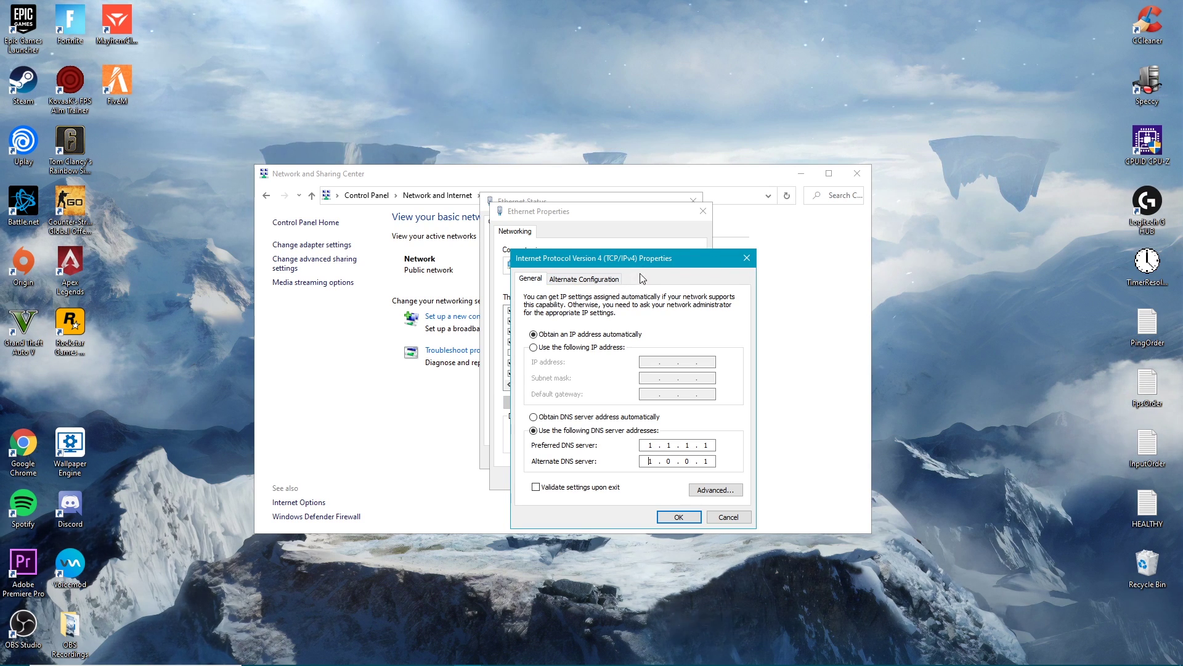
drag(641, 259, 637, 233)
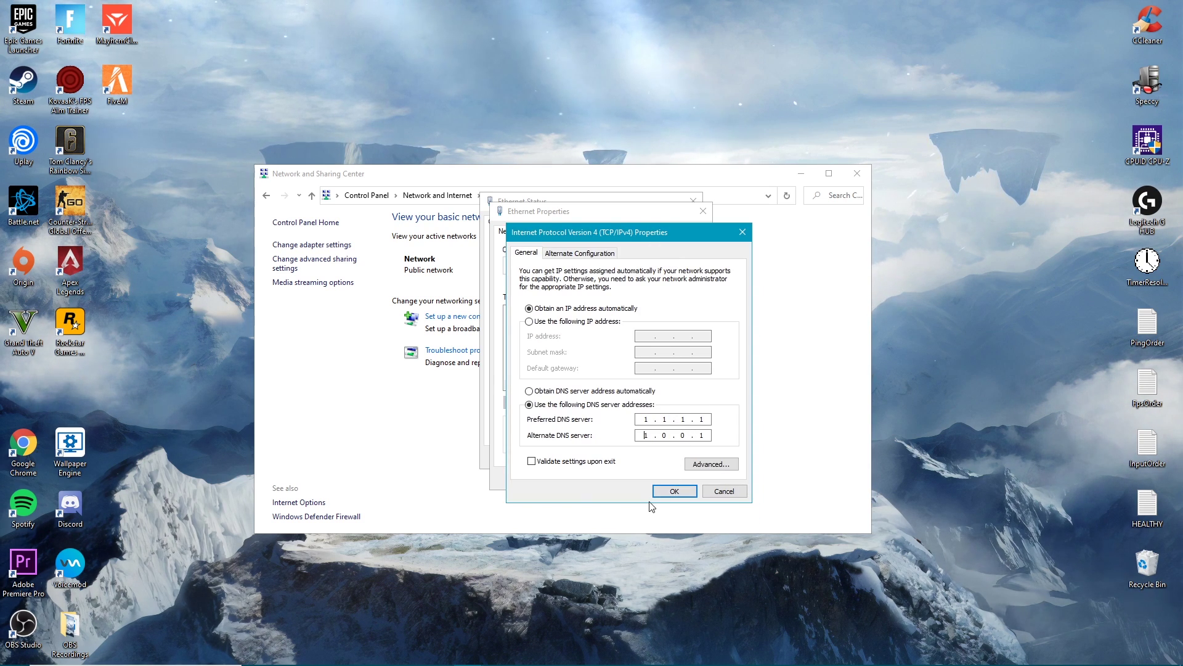
click(674, 491)
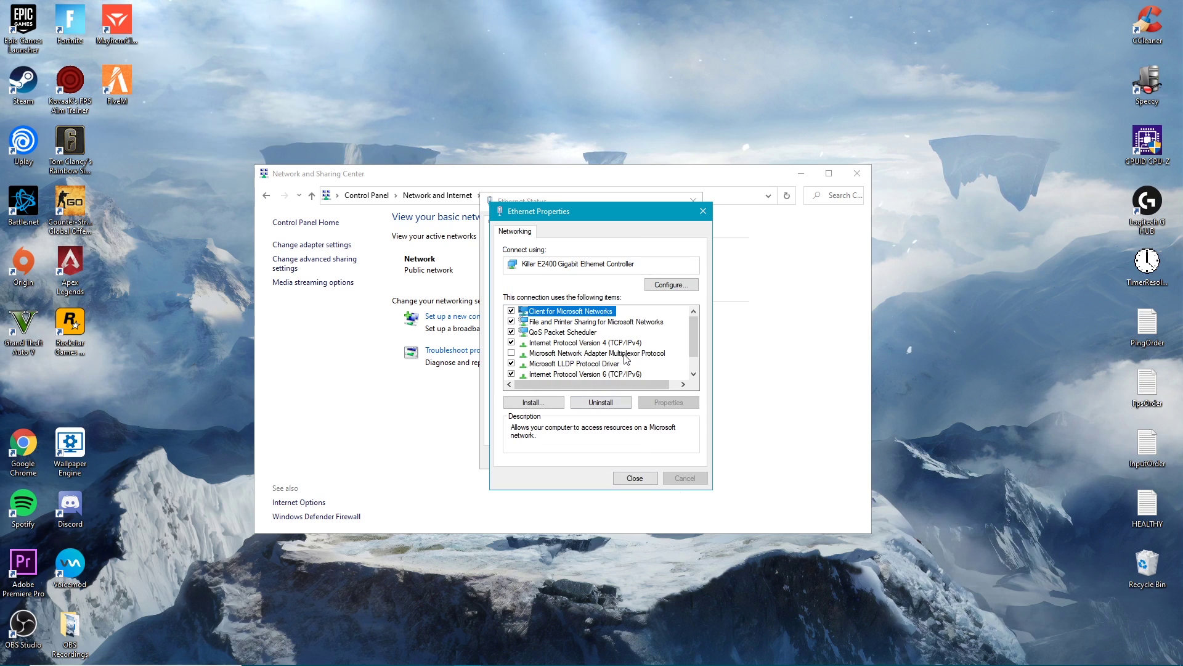
Set the IPv6 preferred DNS server to 2606:4700:4700::1111 and the alternate to 2606:4700:4700::1001, and apply the settings.
click(621, 374)
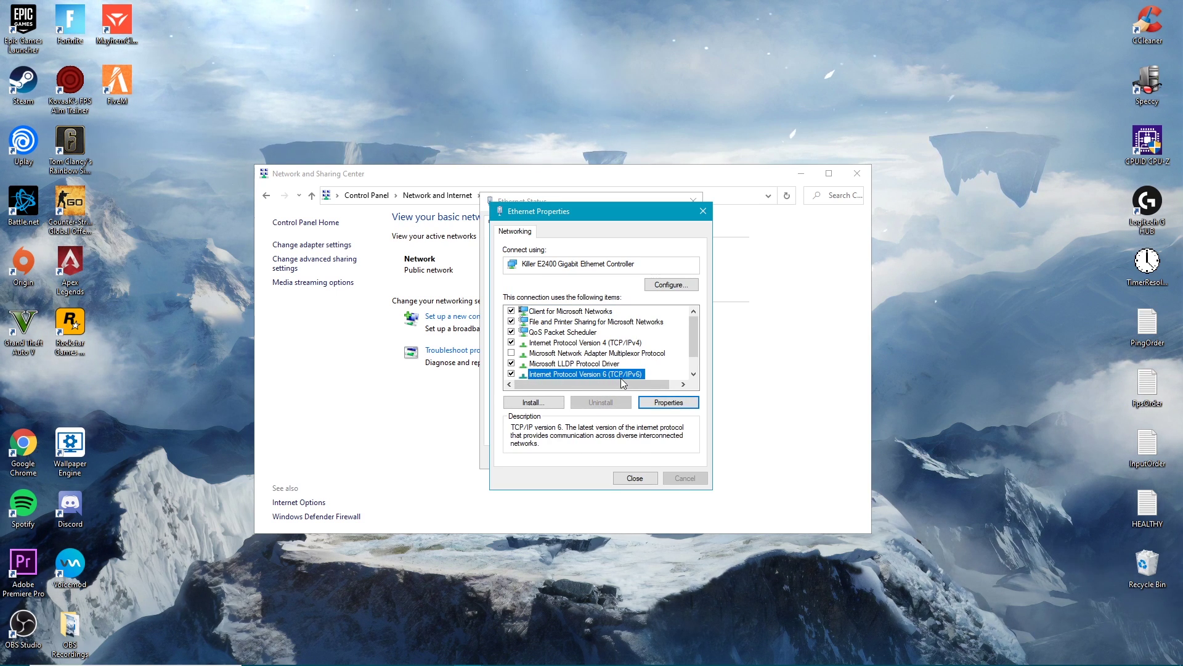
click(669, 402)
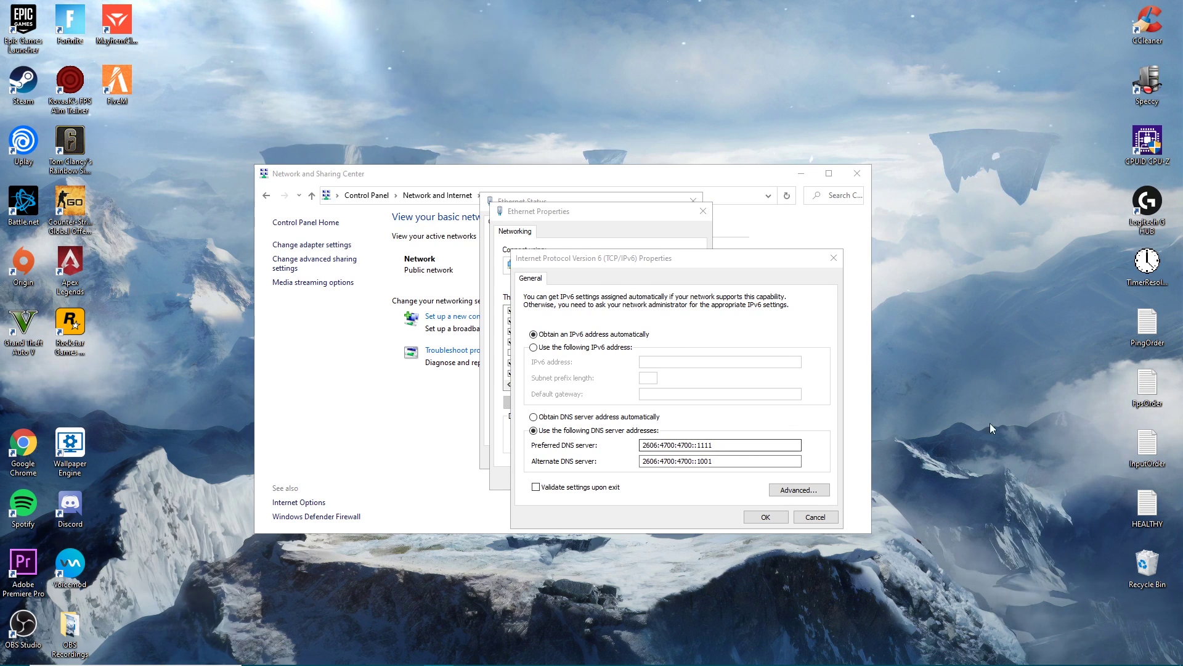
click(732, 448)
click(534, 417)
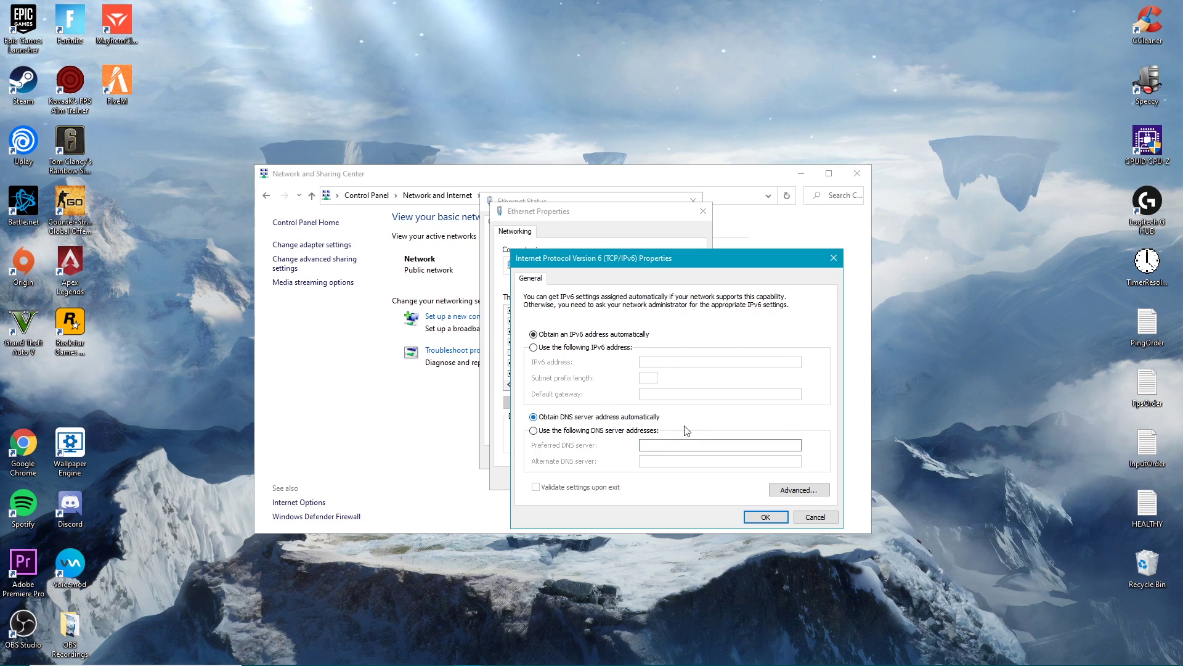
click(659, 431)
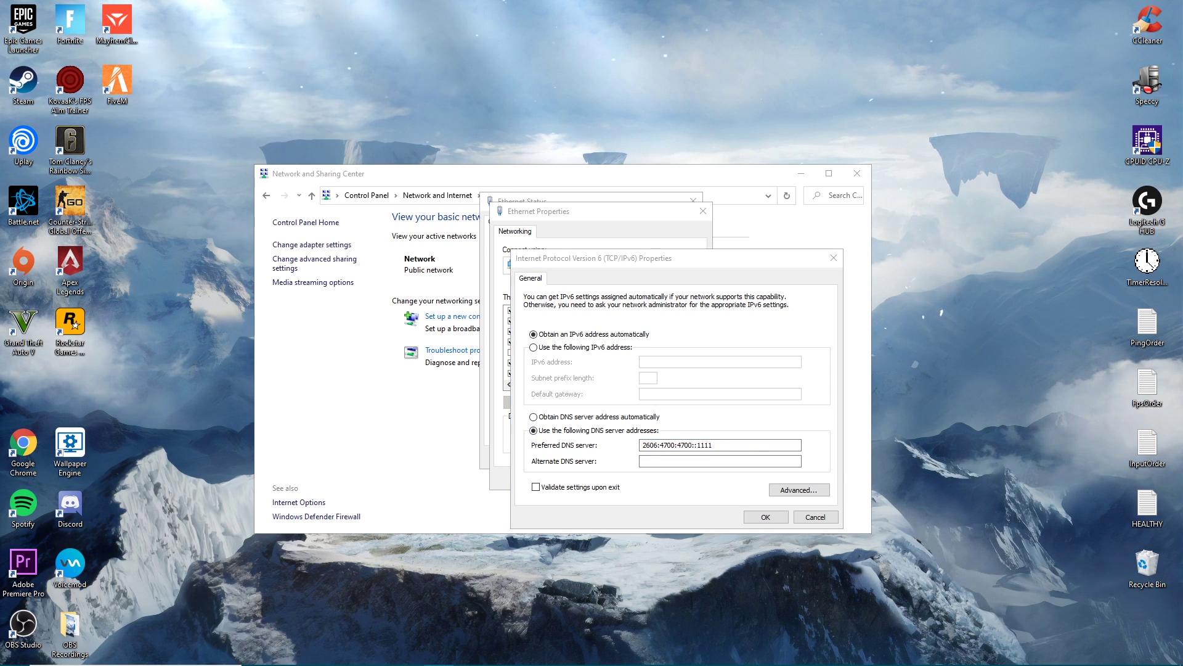
key(Tab)
text(2606:4700:4700::1001)
click(867, 458)
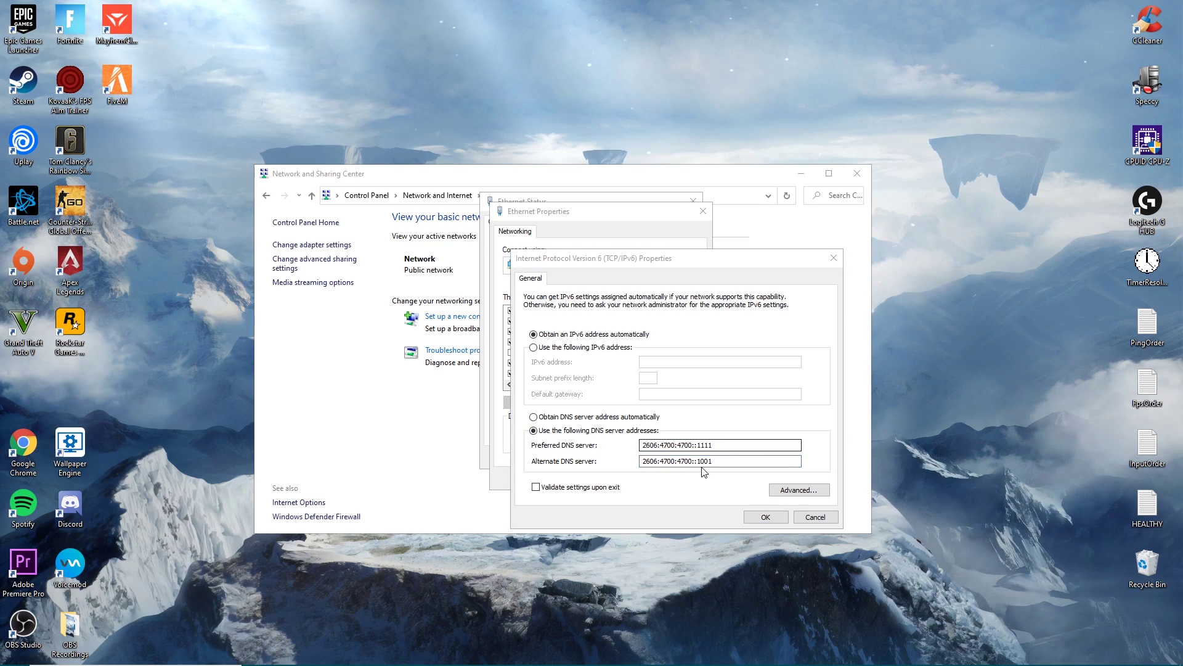
click(639, 494)
click(800, 516)
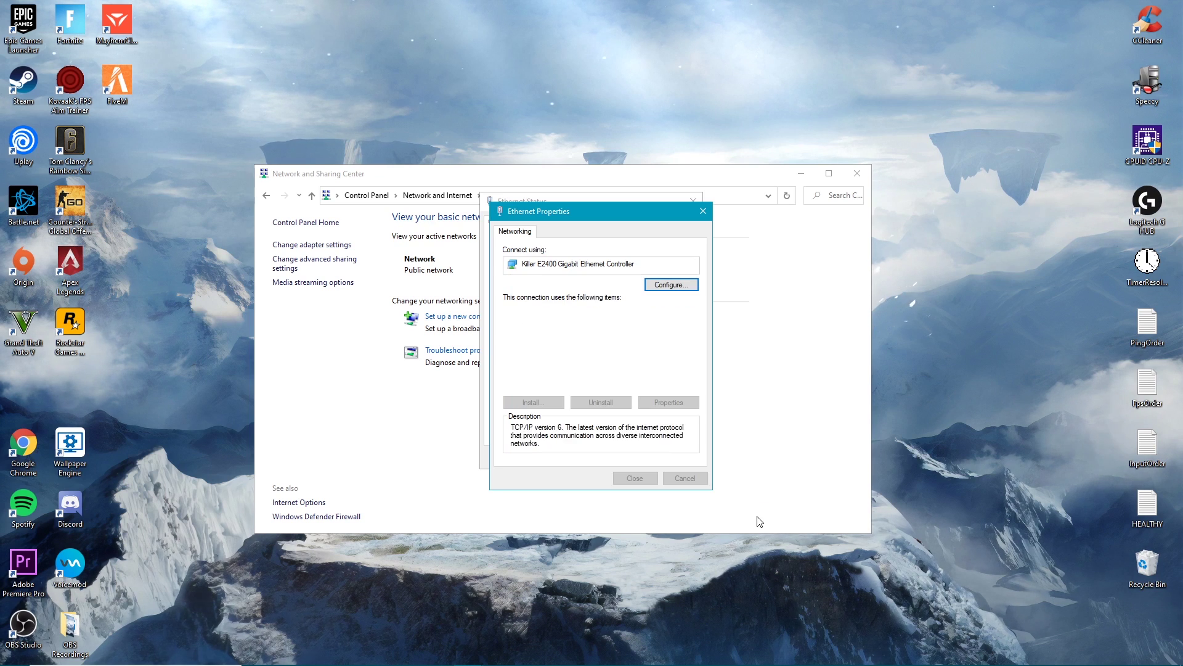
Close the Ethernet Properties, Ethernet Status and Network and Sharing Center windows.
click(703, 211)
click(693, 201)
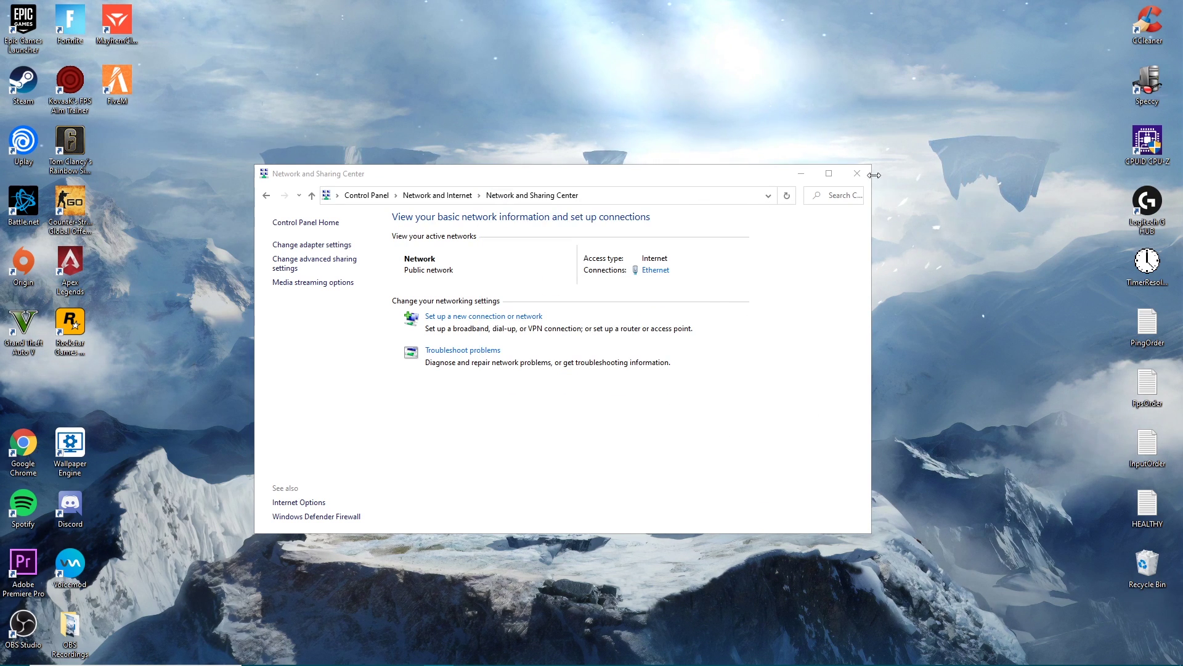
key(alt+F4)
Search for "cmd", run ipconfig /flushdns in an administrator Command Prompt, and close it.
click(232, 653)
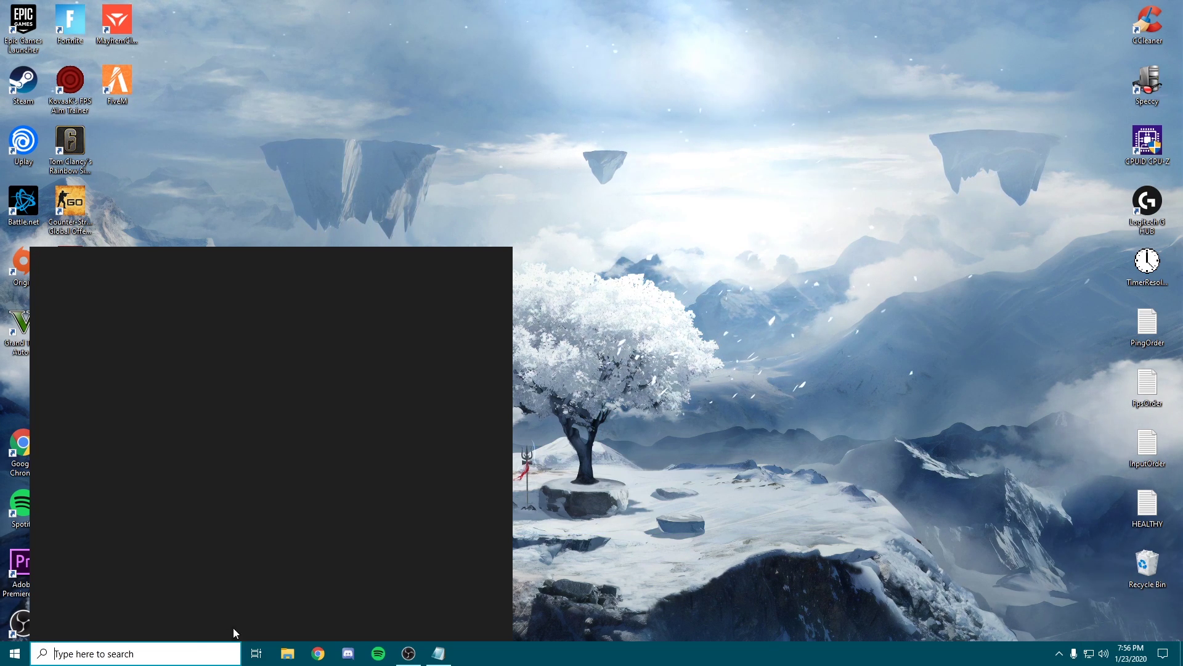
text(cmd)
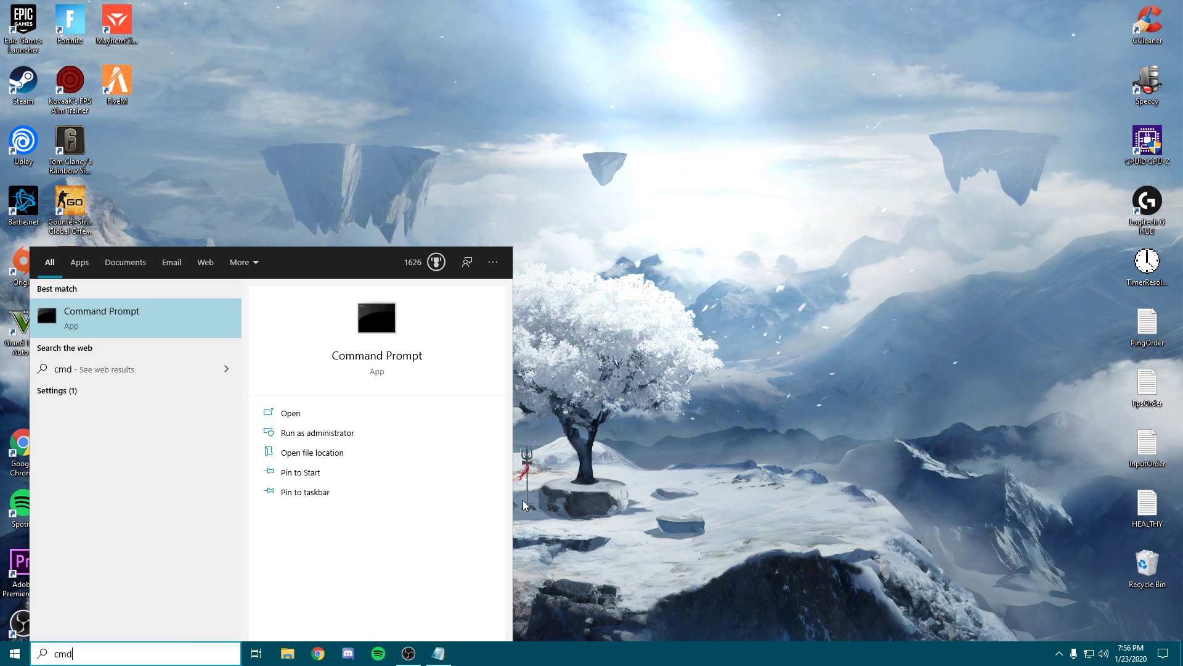
click(318, 433)
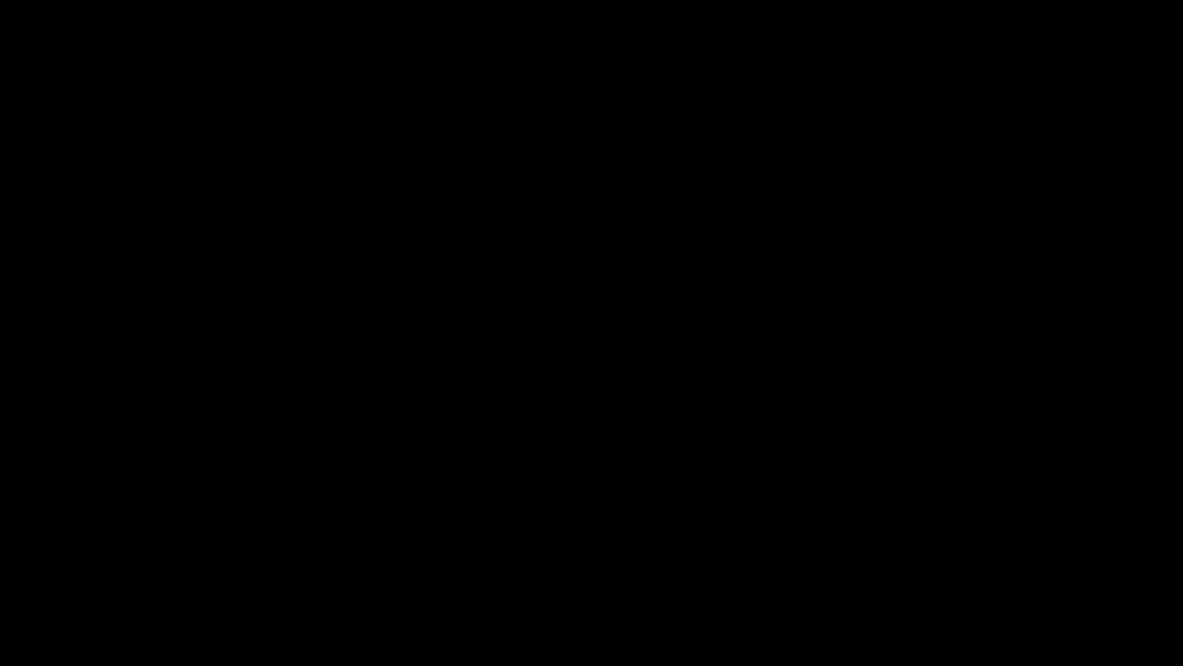
text(ip)
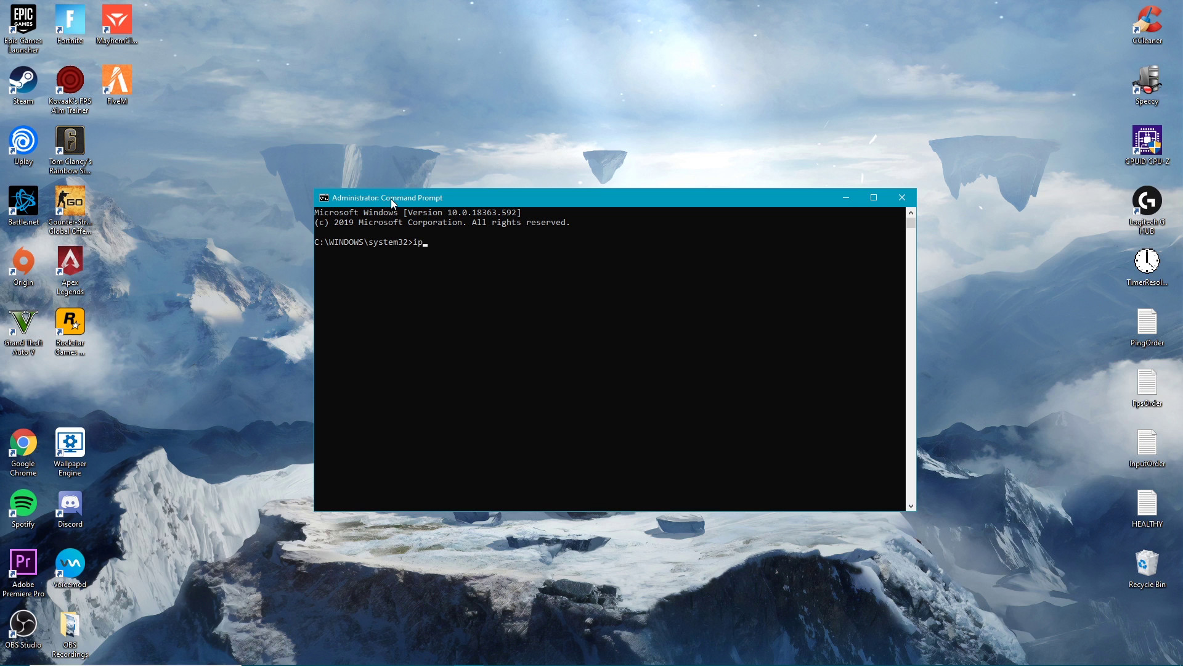
text(config /flushdns)
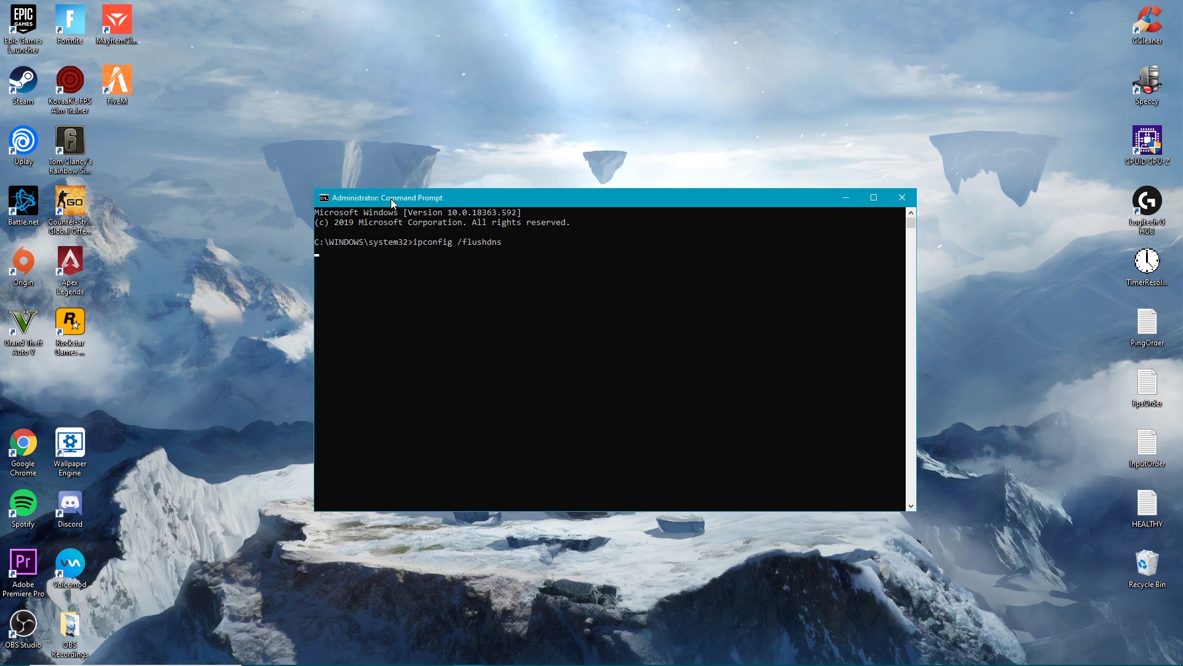
key(Return)
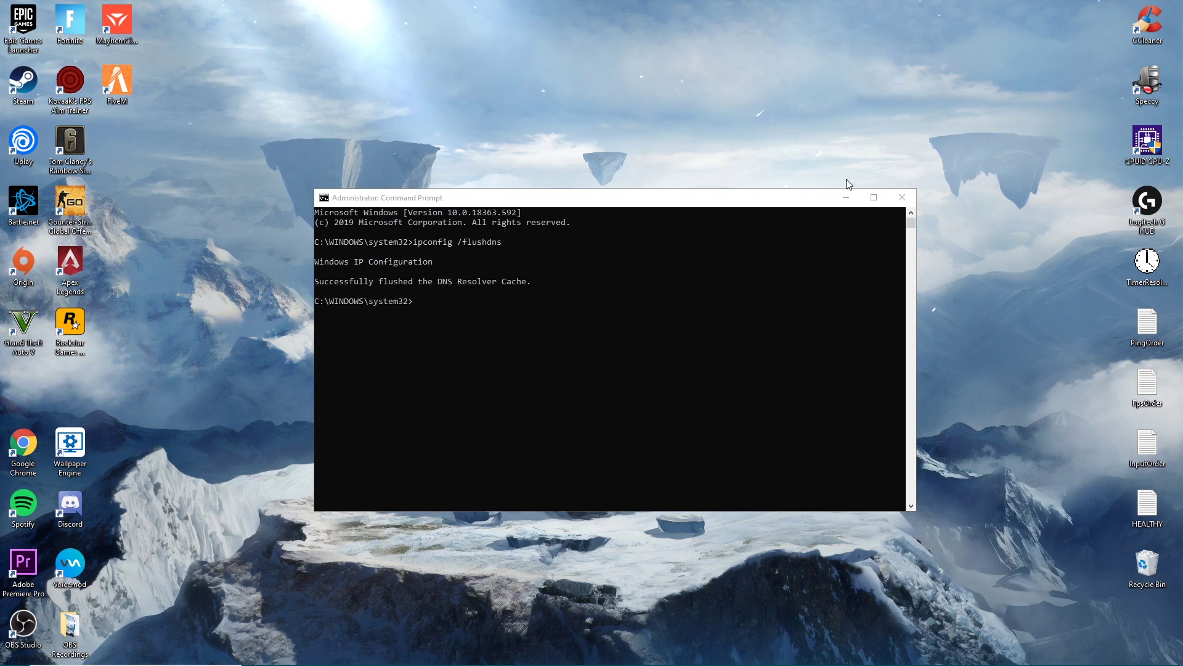
click(902, 197)
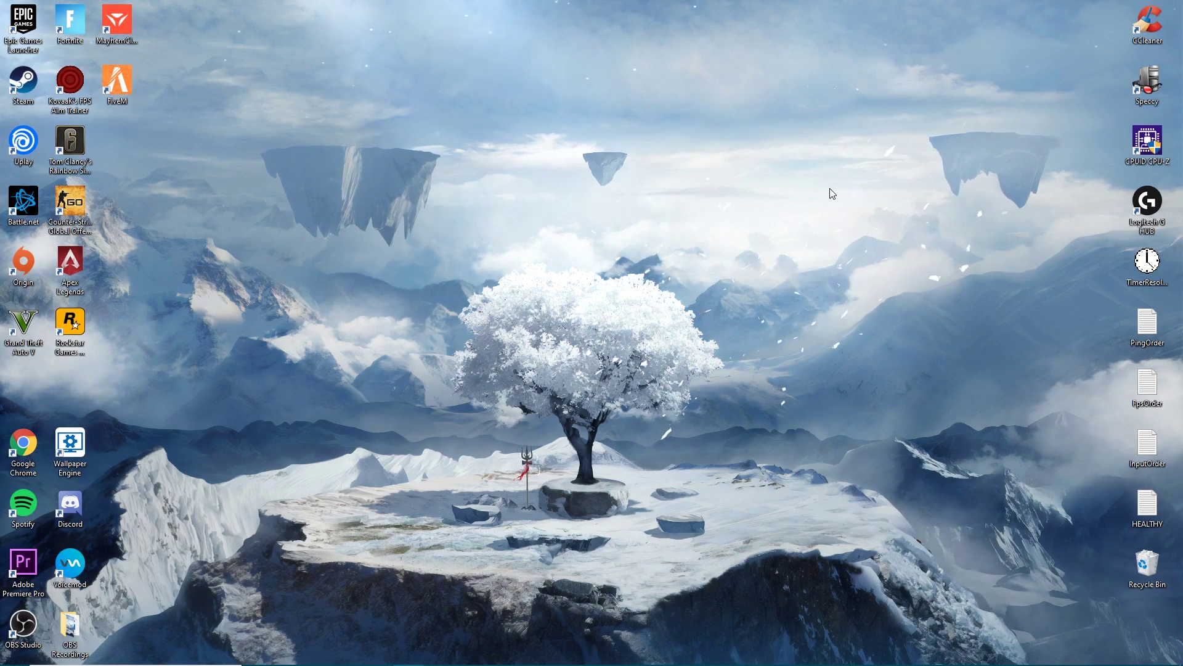
Open Task Manager and examine the memory speed in its performance details.
right_click(522, 653)
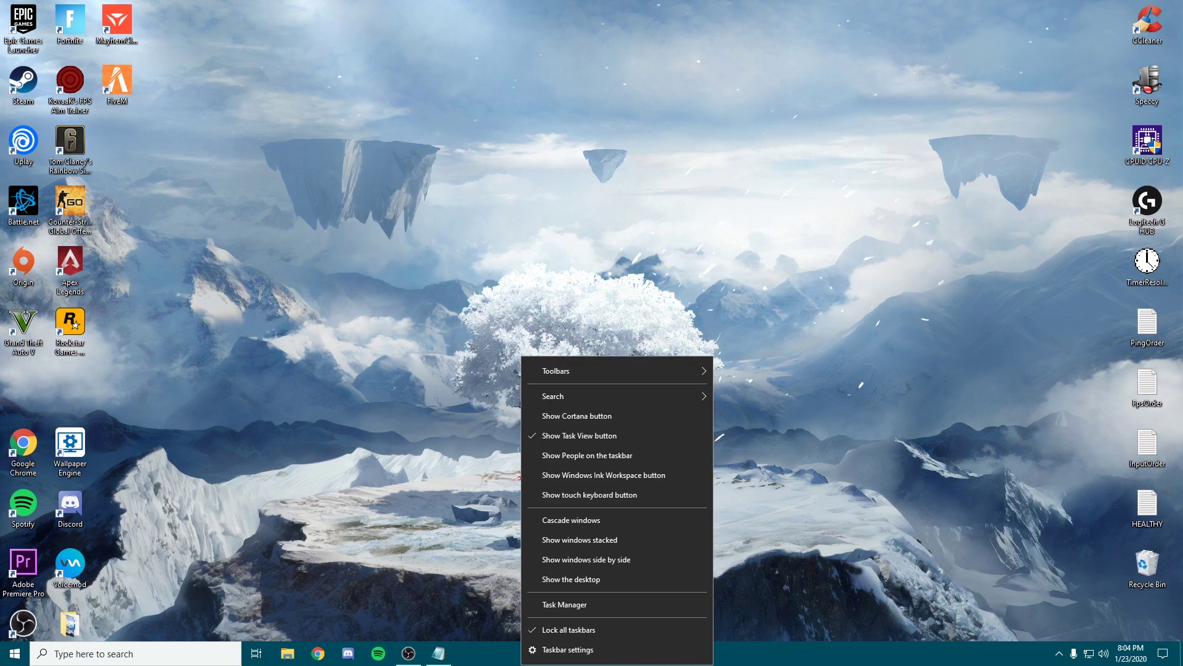
click(560, 604)
click(267, 119)
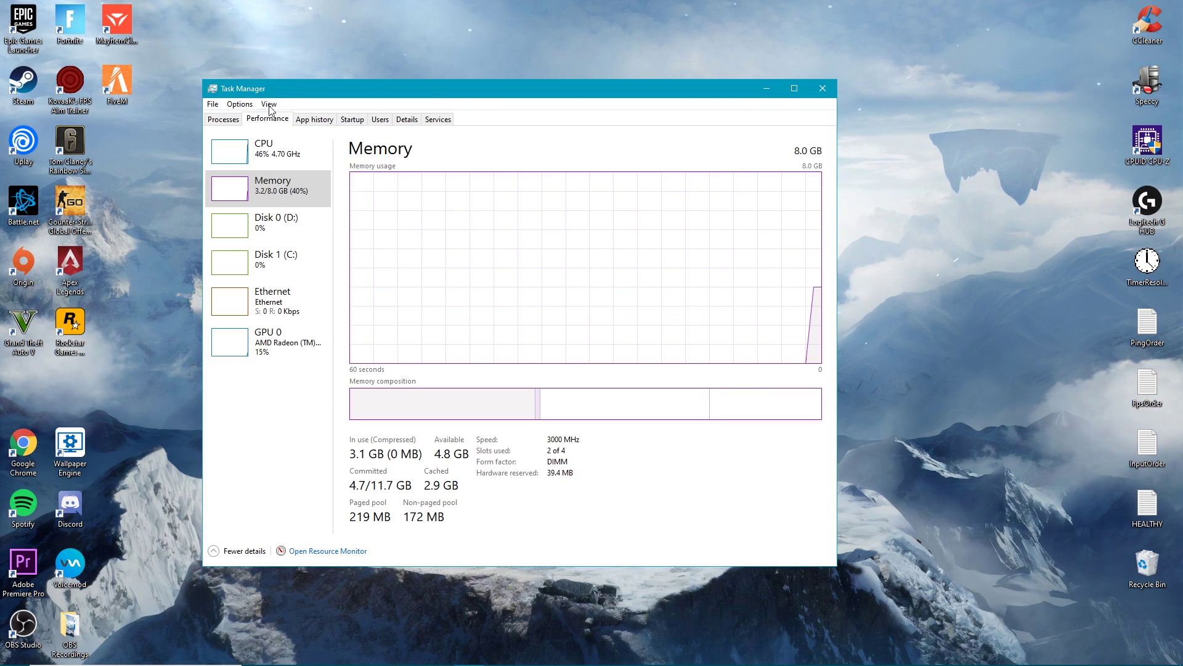
click(917, 328)
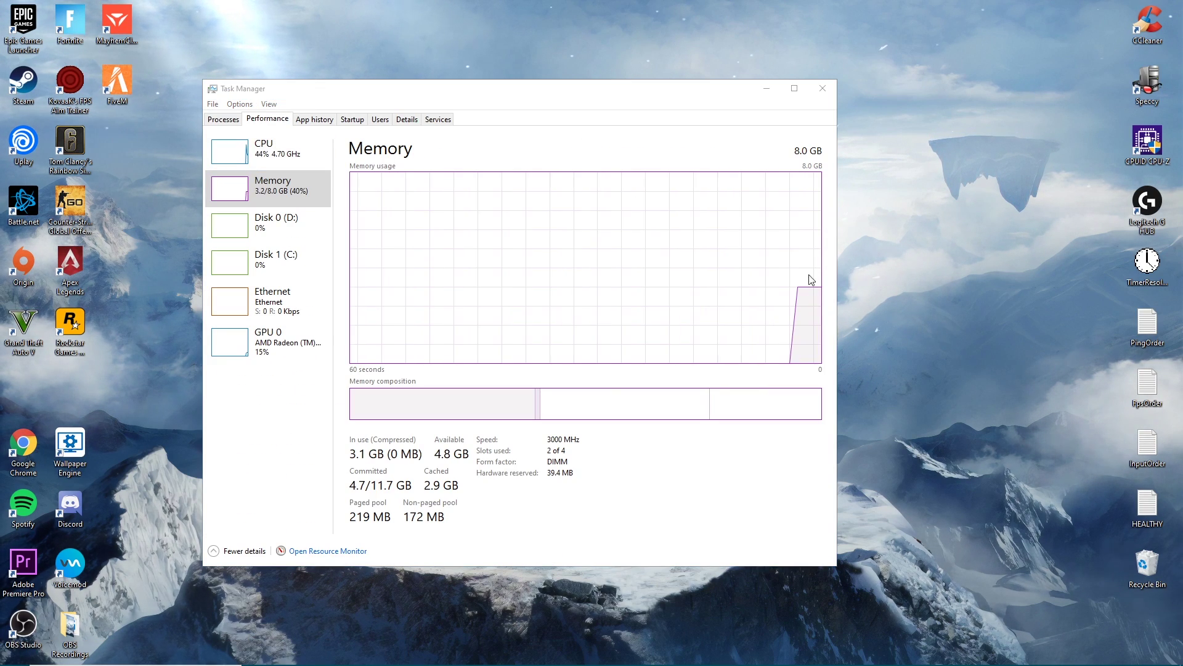
click(692, 362)
click(845, 460)
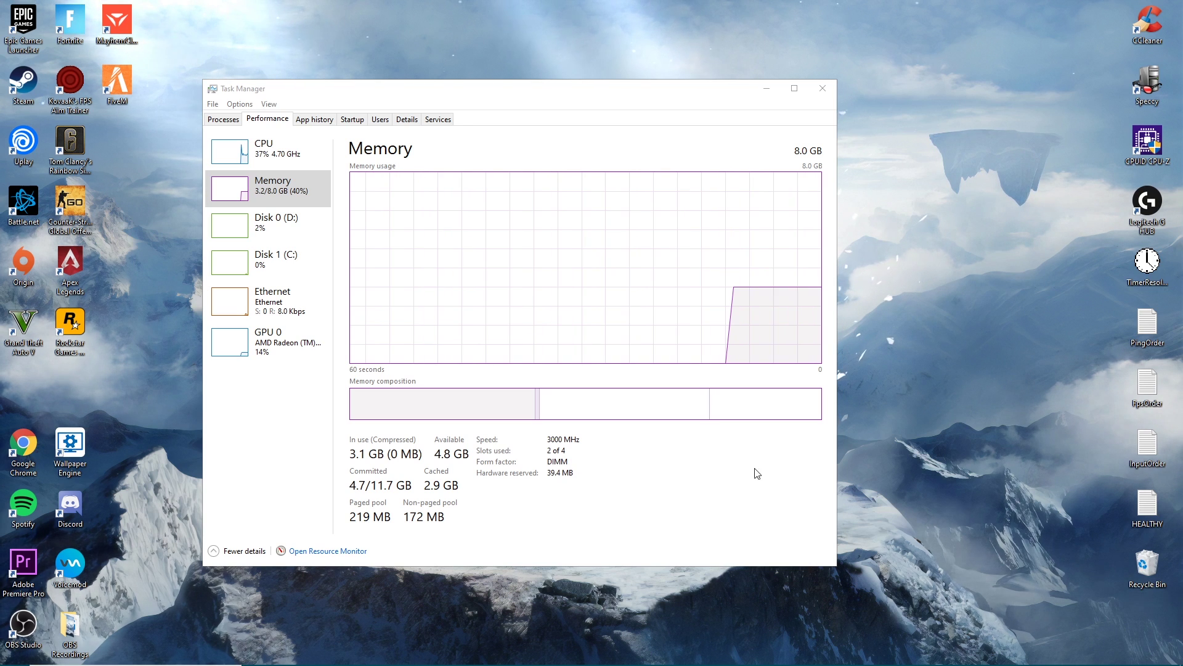
drag(608, 96, 630, 107)
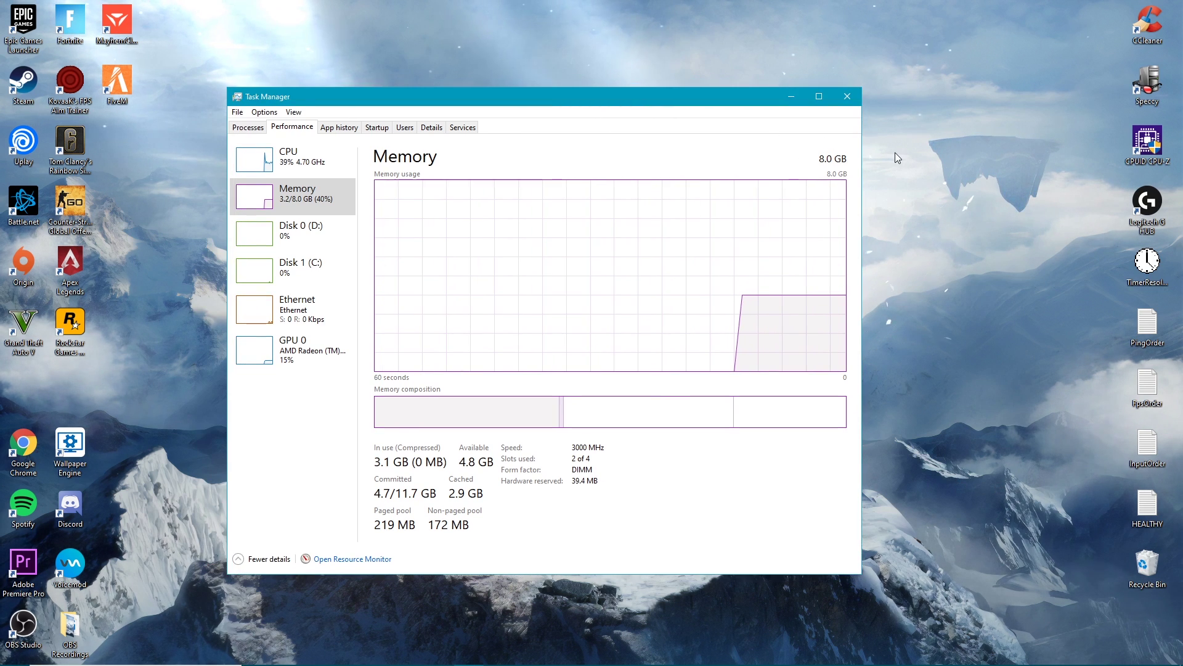
click(895, 152)
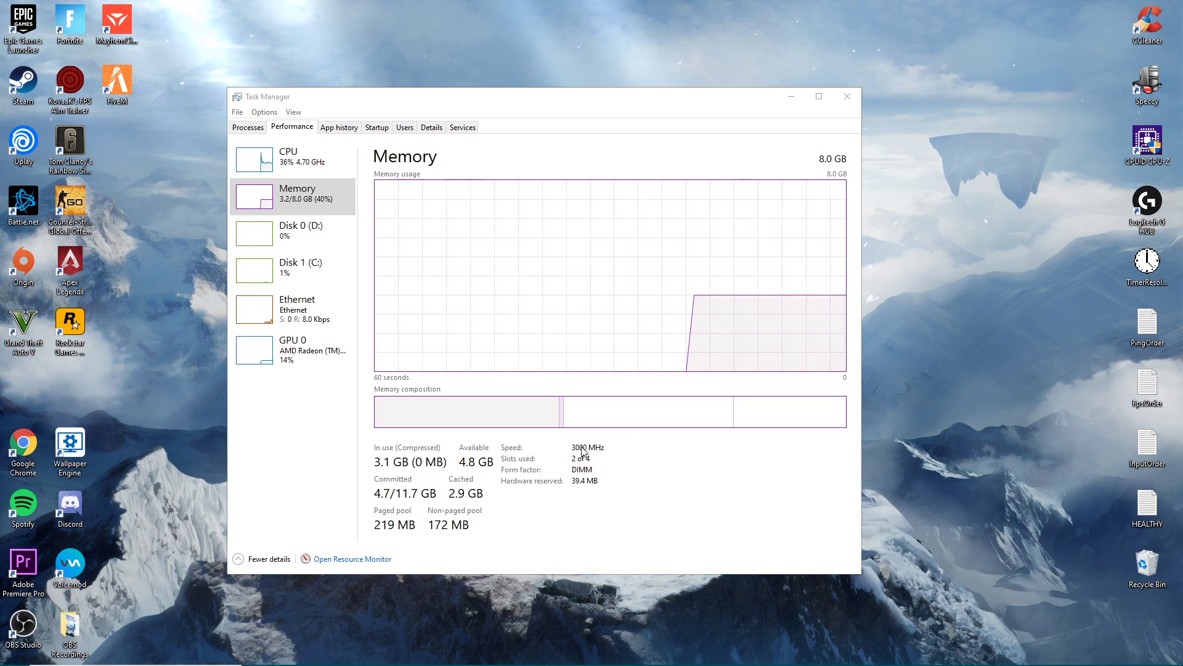
View Task Manager's CPU performance details, return to the memory details, and close Task Manager.
right_click(972, 223)
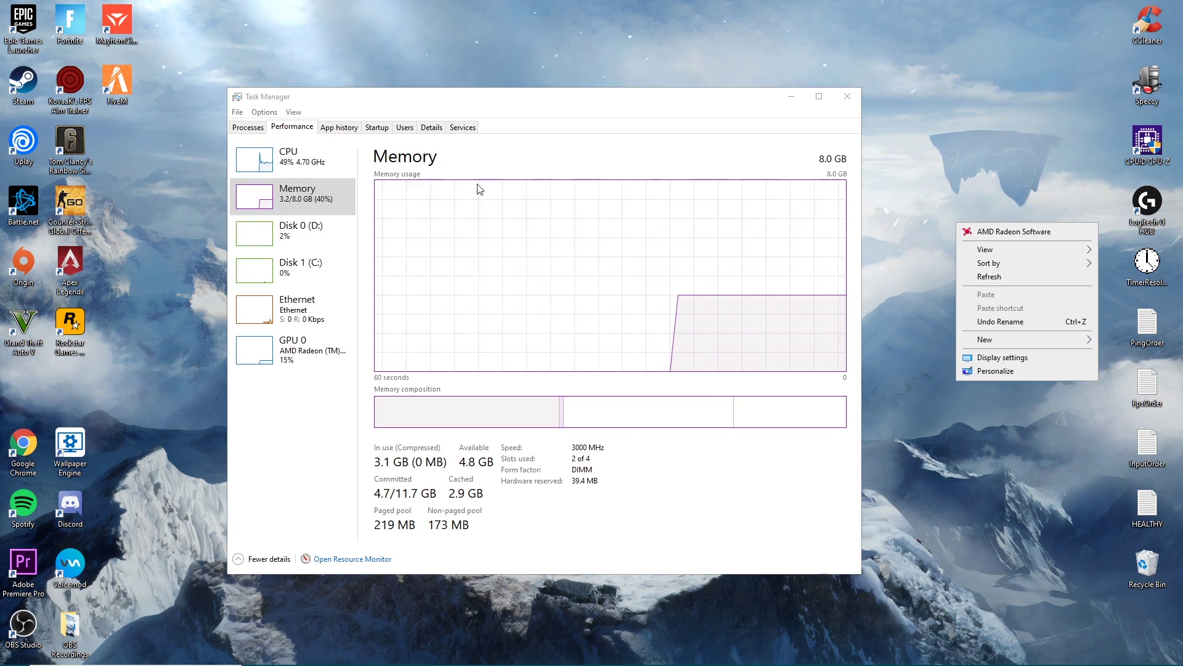
click(292, 159)
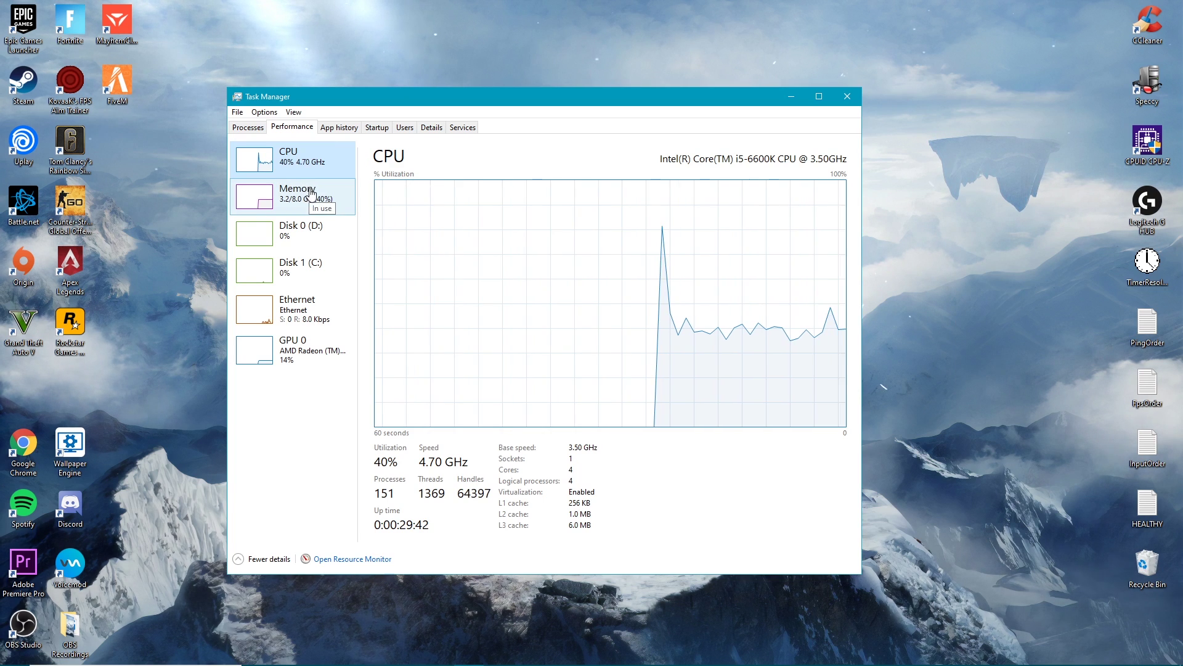
click(330, 202)
click(586, 453)
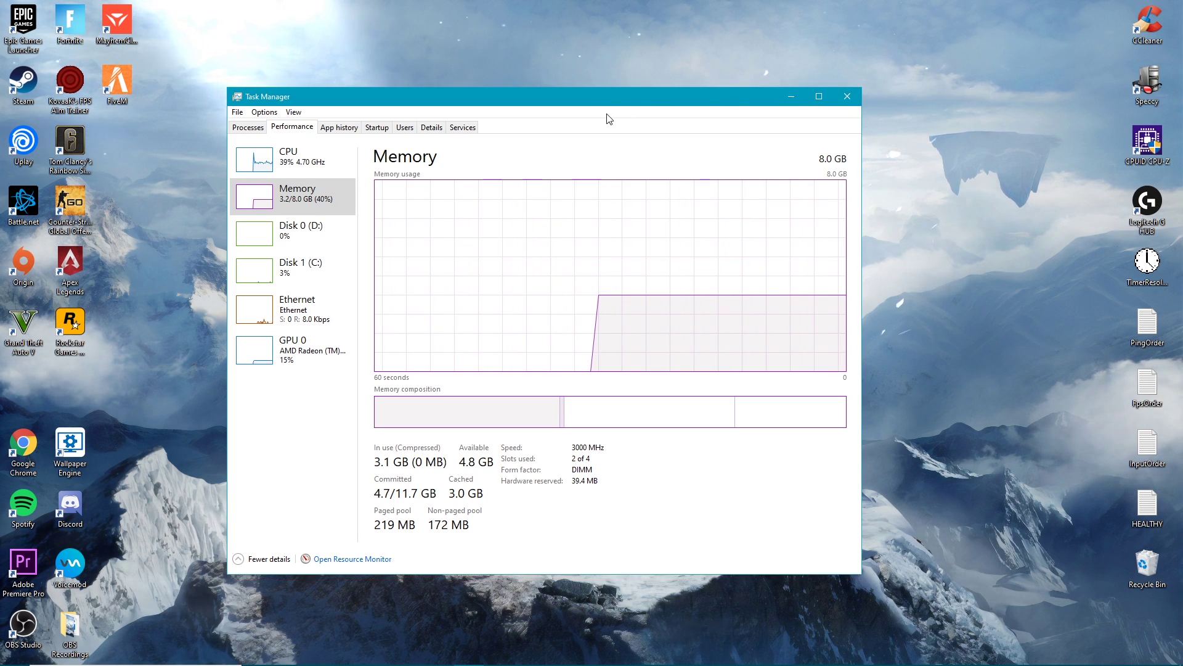
drag(647, 91, 647, 91)
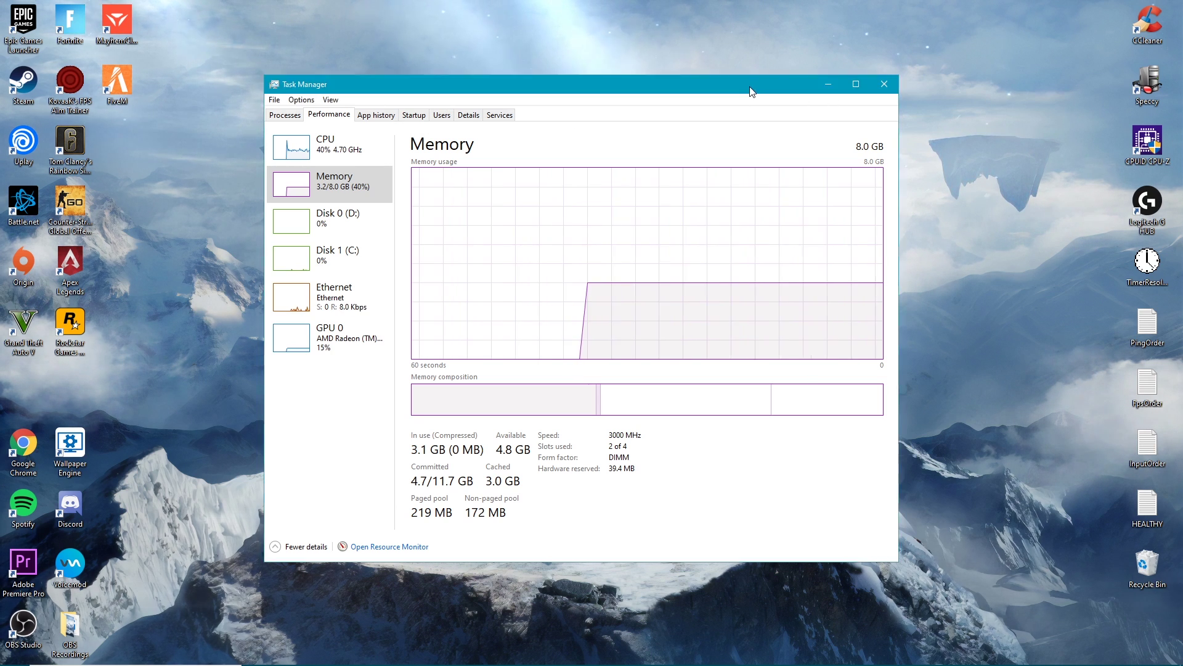
drag(616, 84, 624, 76)
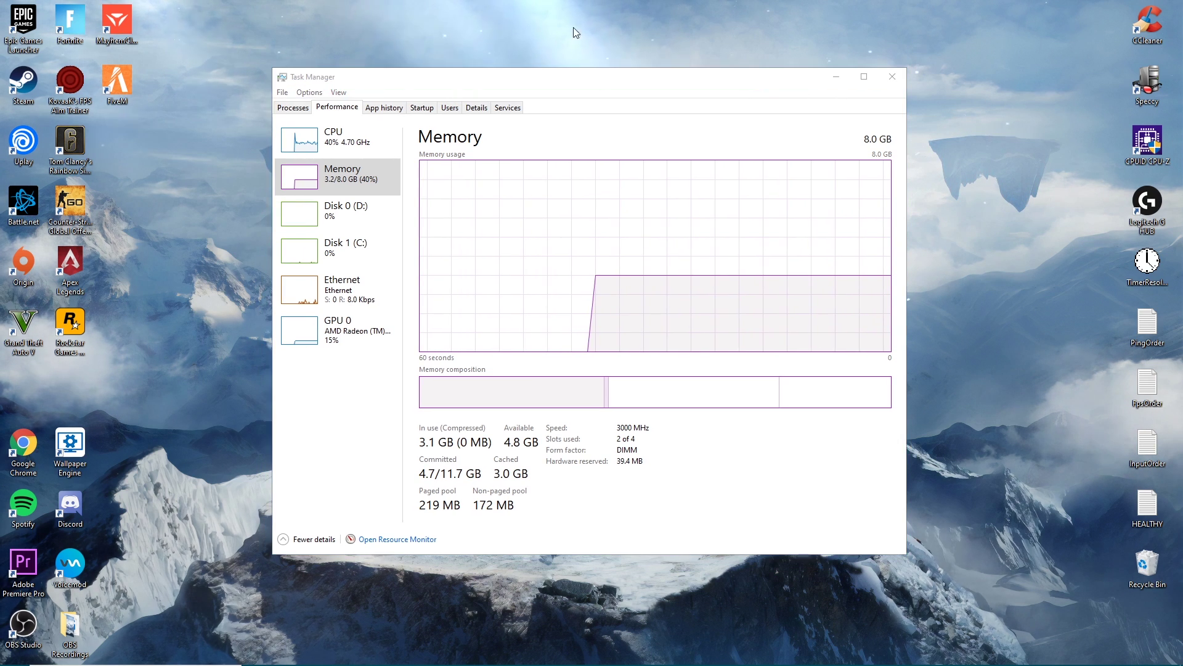
click(892, 77)
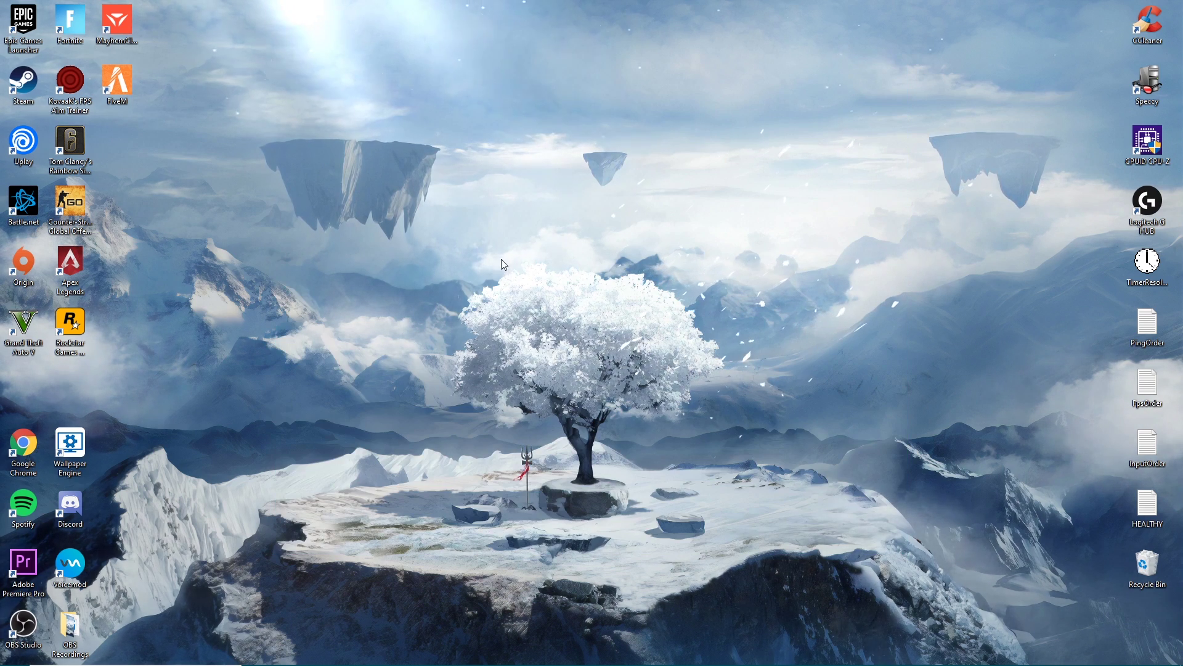